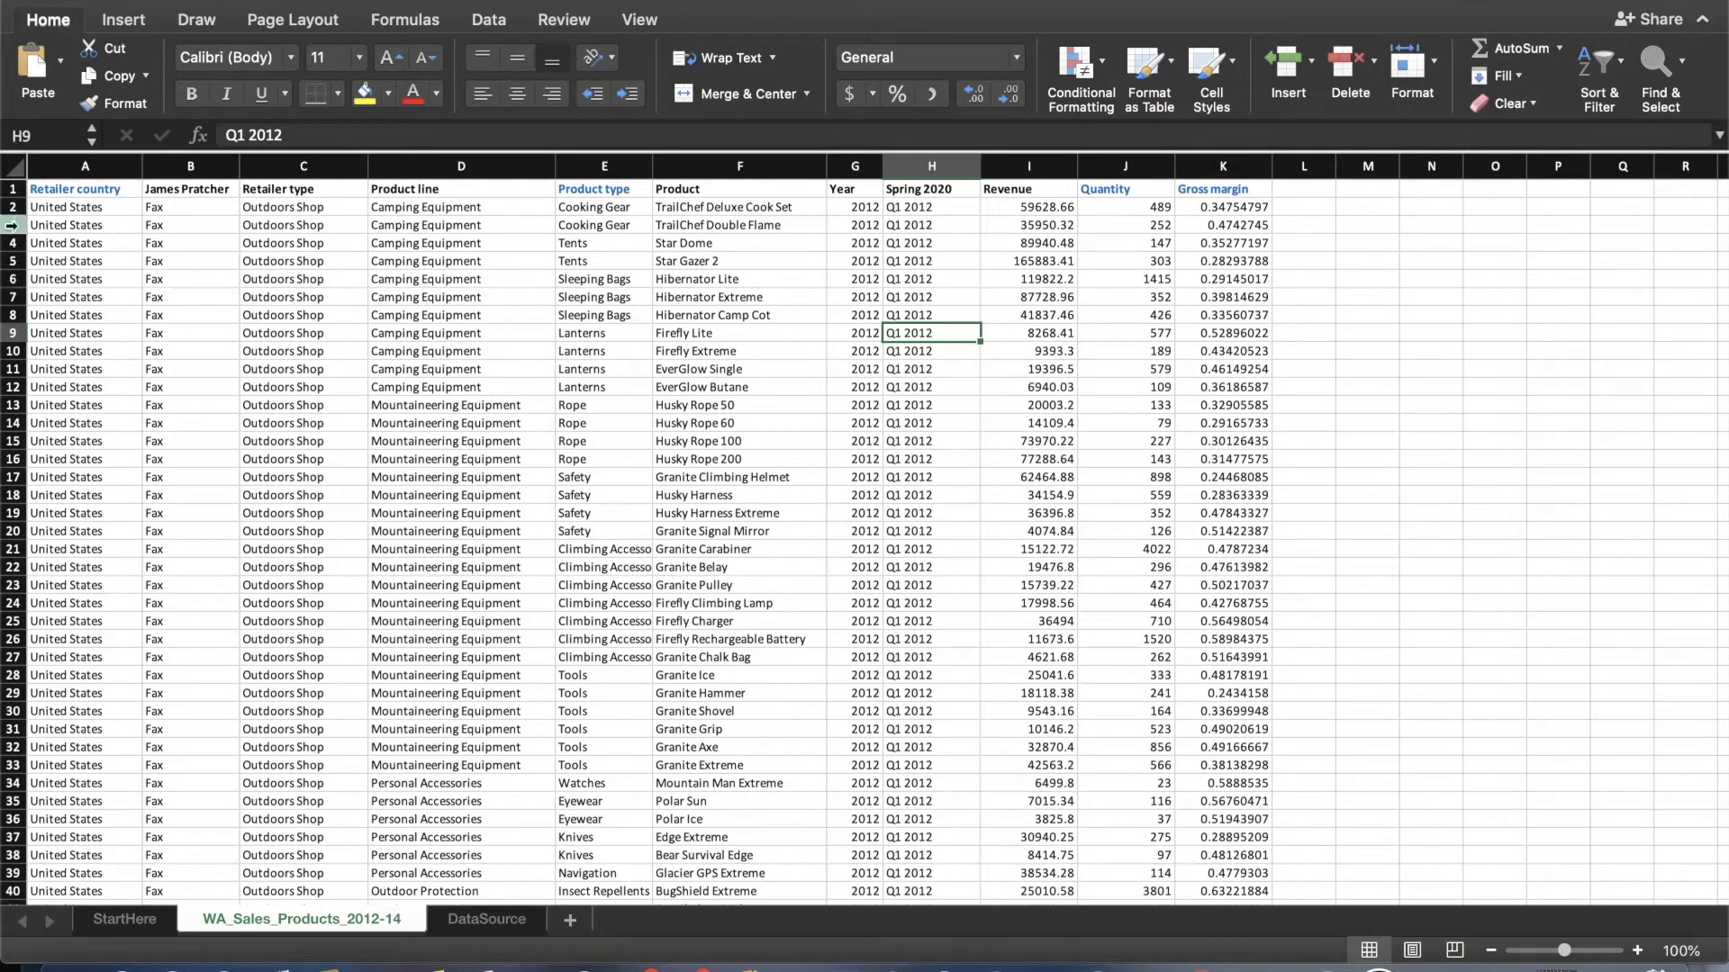
Create a PivotTable on a new worksheet from all the data in the WA_Sales_Products_2012-14 sheet.
left_click(17, 174)
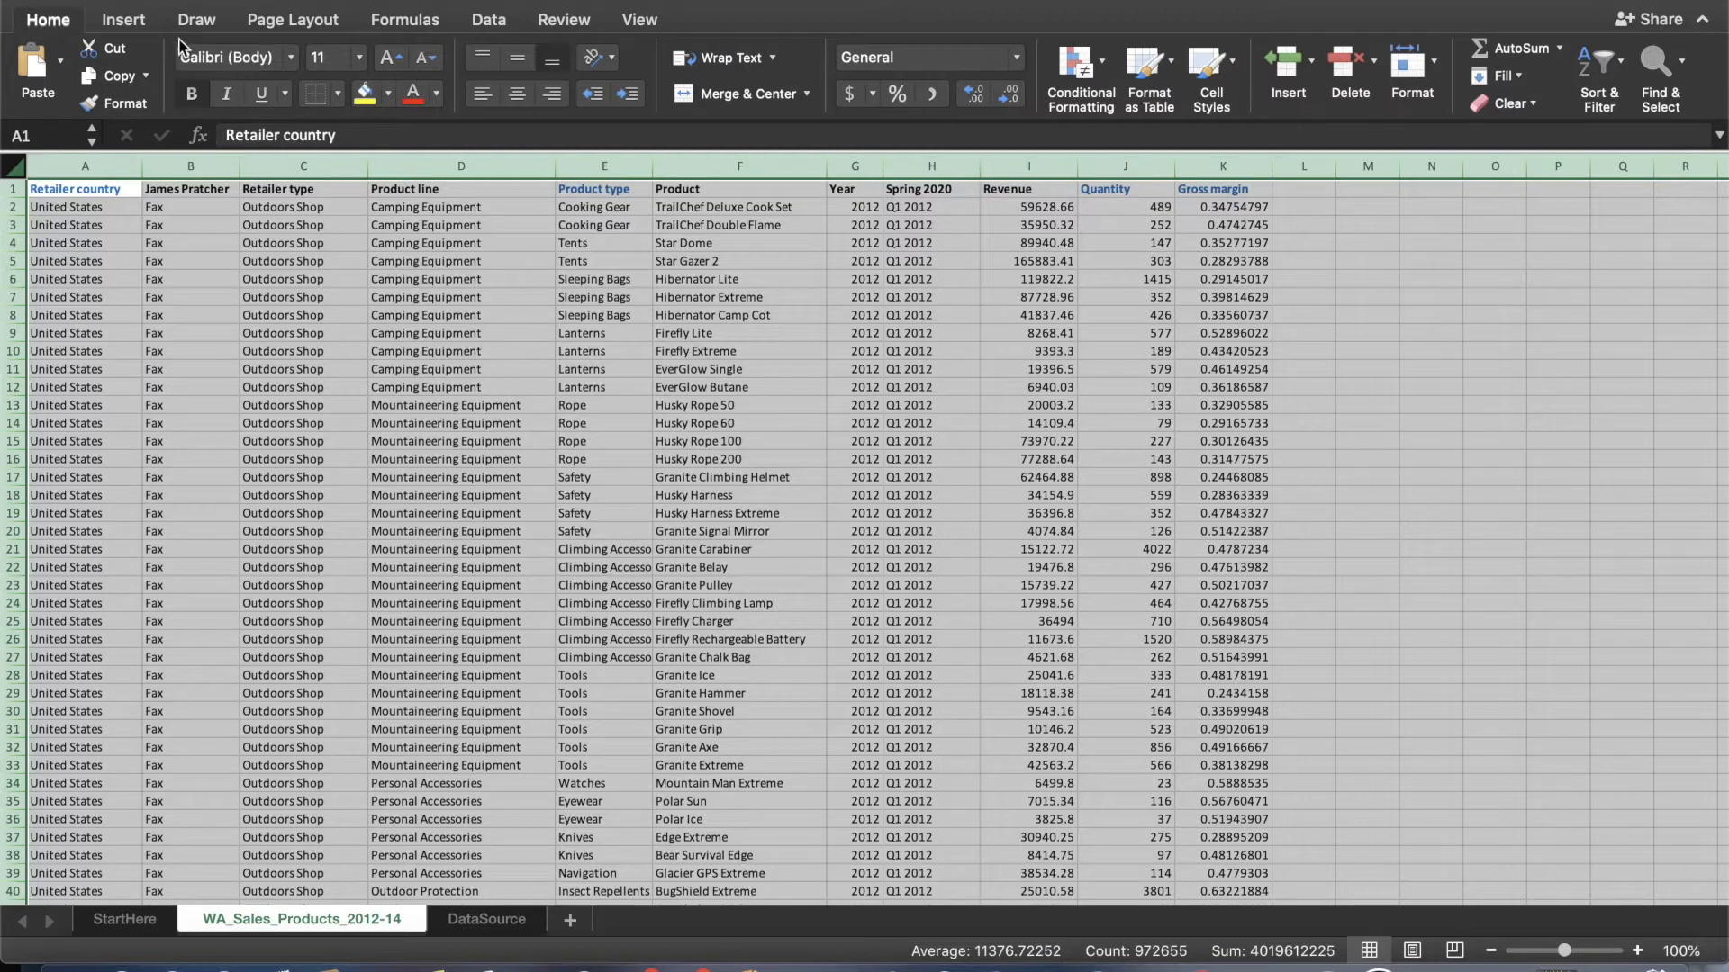
left_click(126, 20)
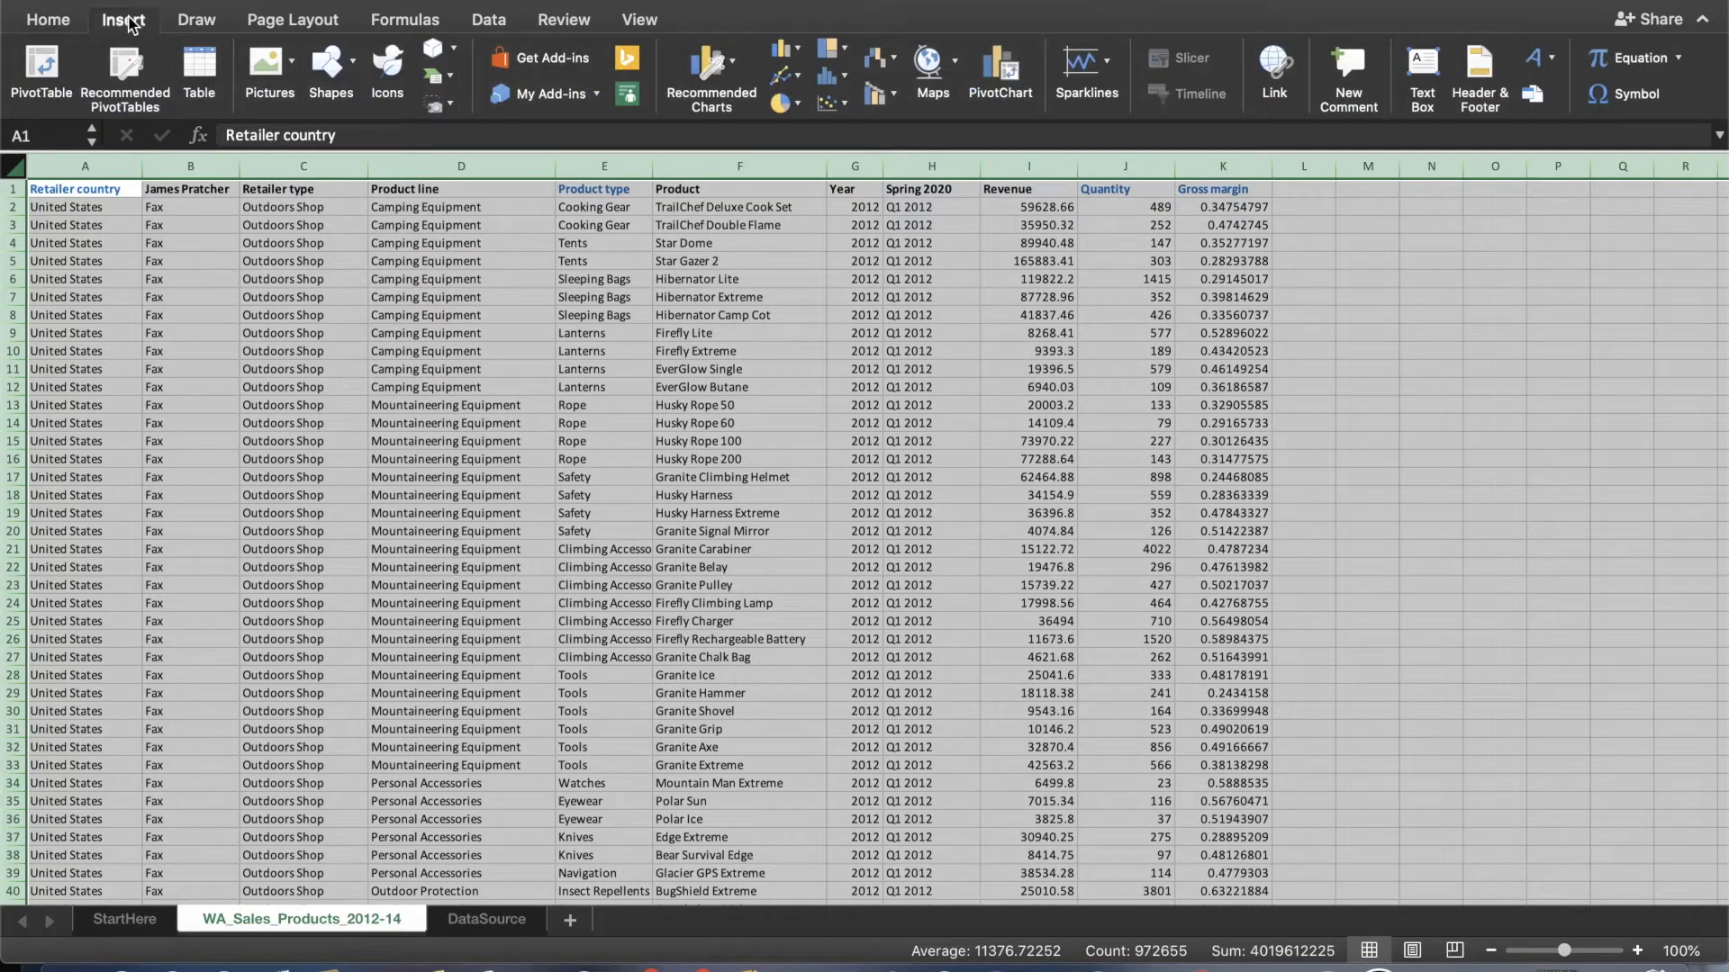
left_click(38, 59)
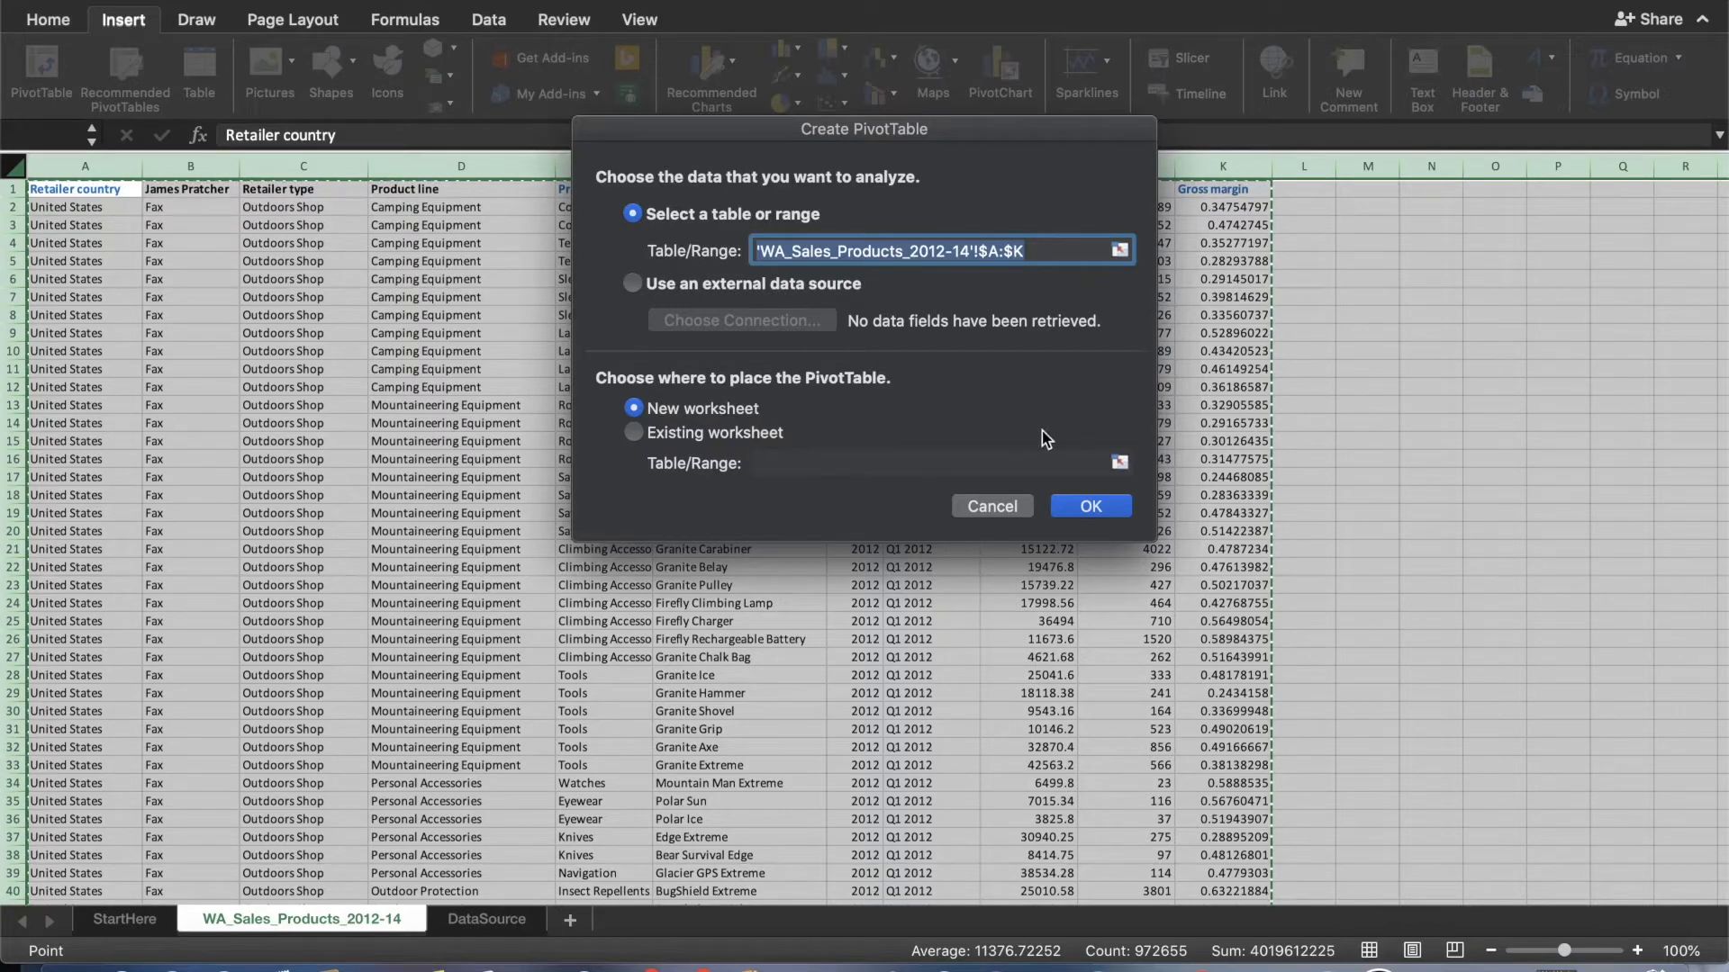
left_click(1095, 506)
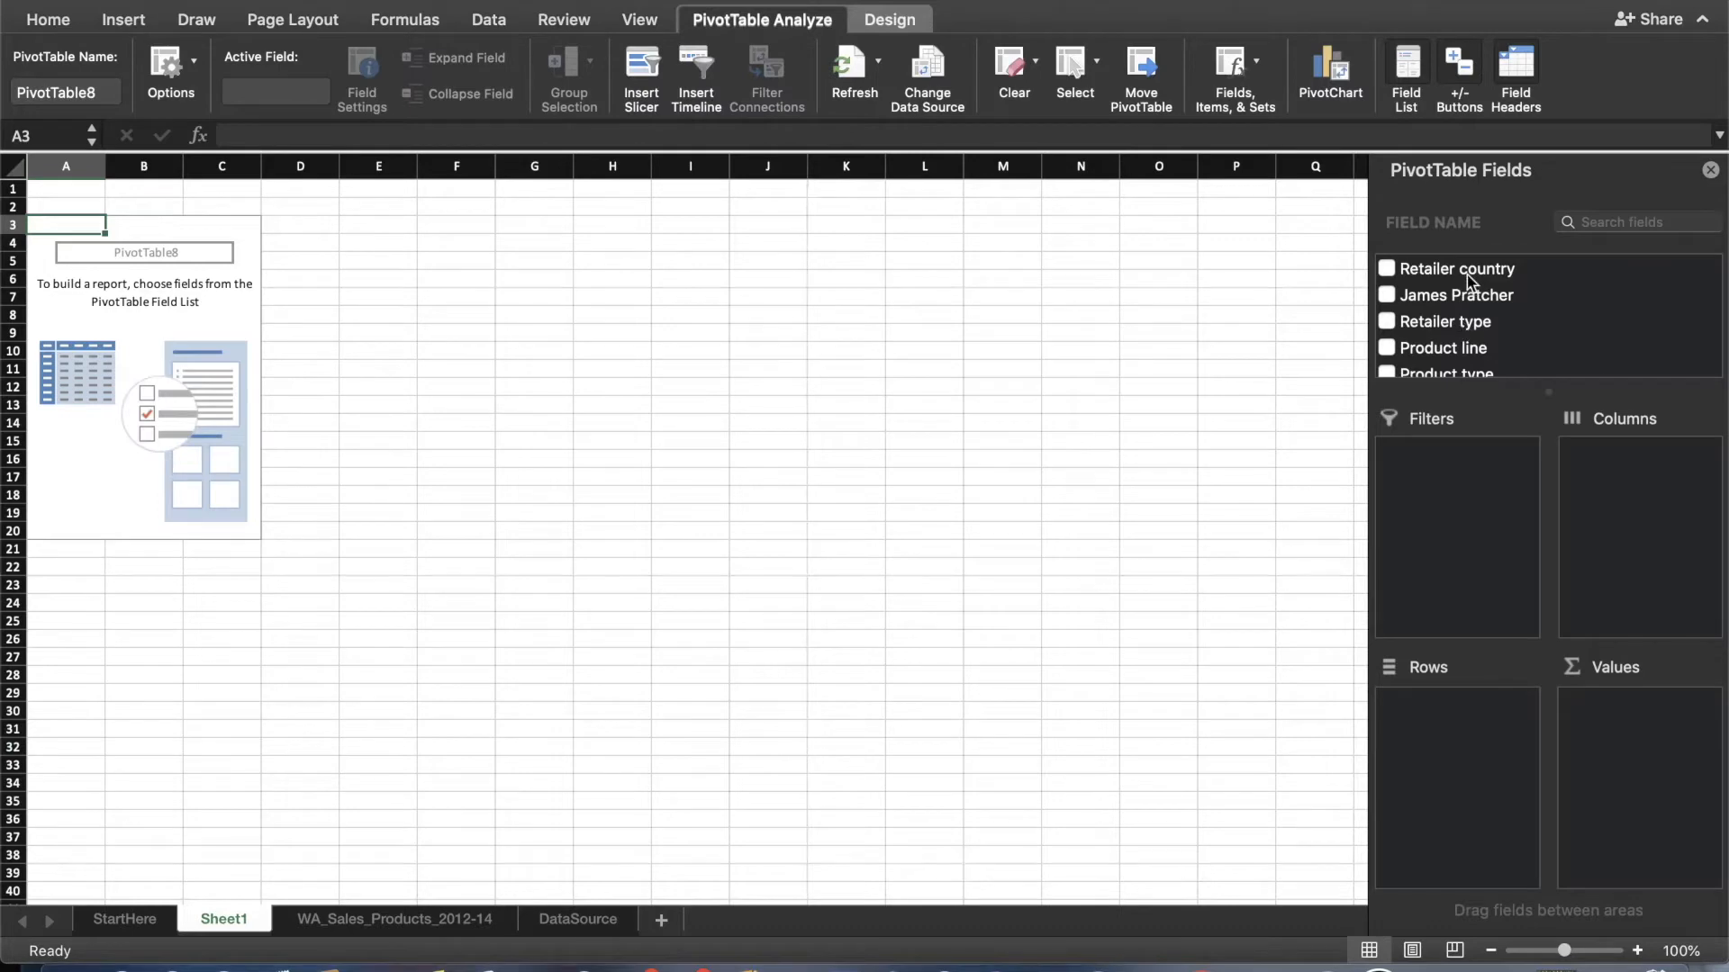
Lay out the PivotTable with Retailer country as columns and Product type as rows.
left_click_drag(1468, 281, 1649, 473)
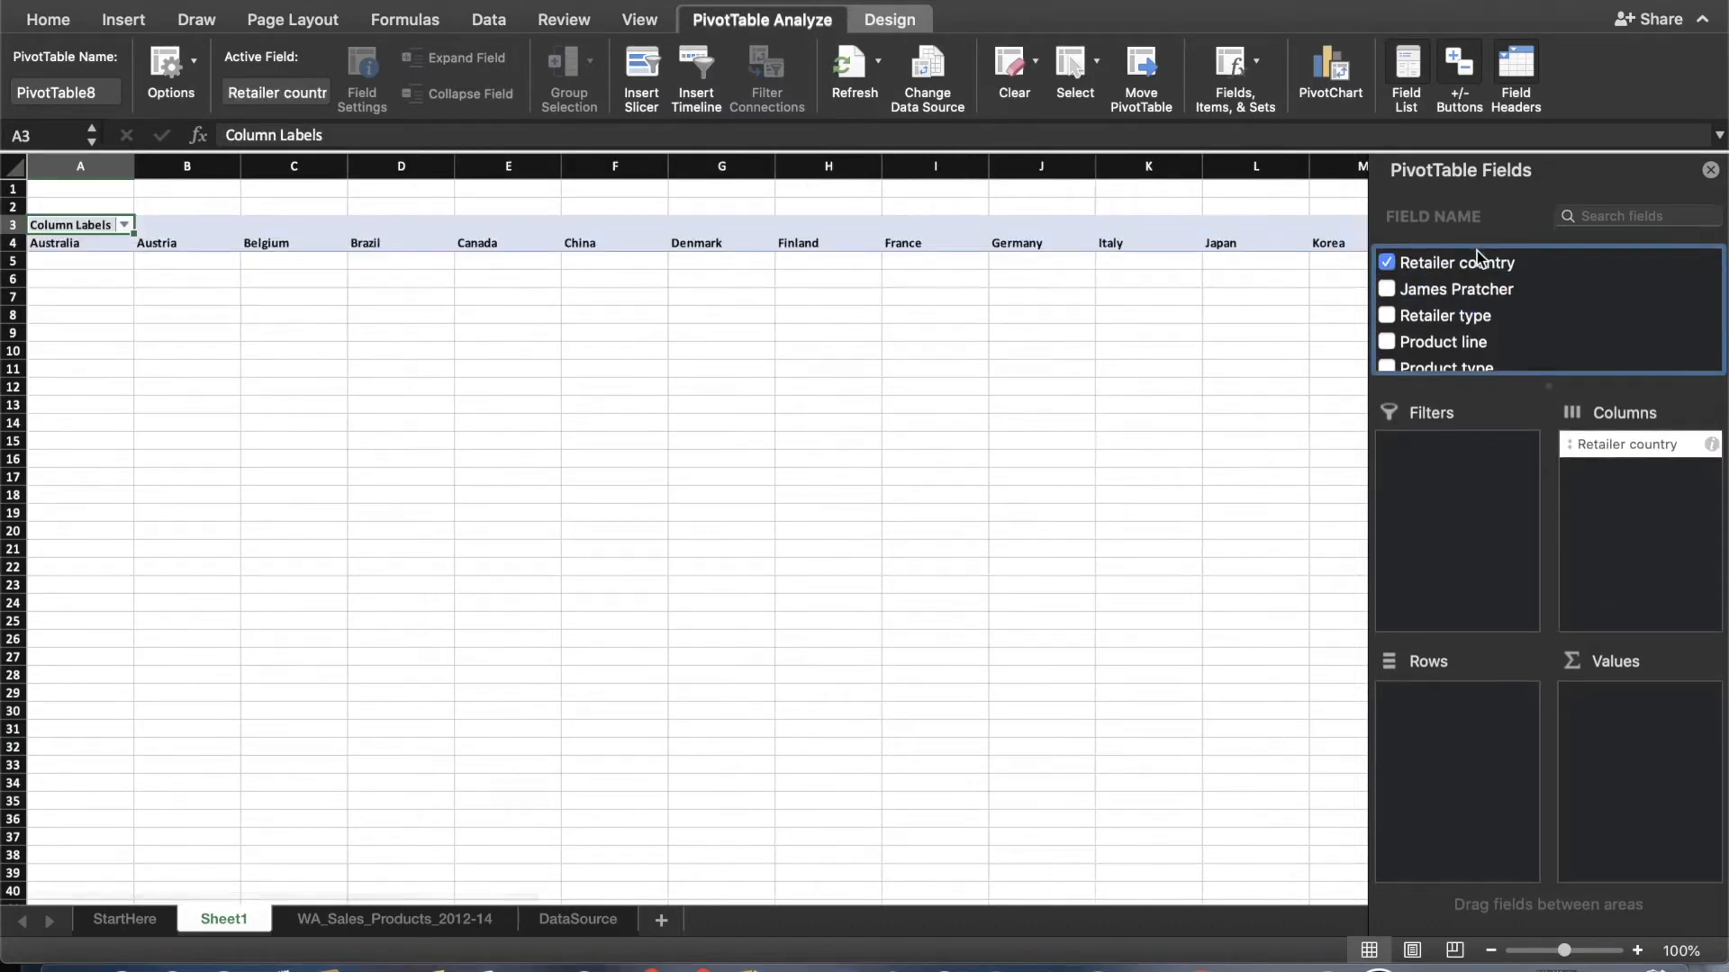
scroll(1478, 340, "down", 3)
left_click_drag(1478, 282, 1463, 757)
Add the Quantity and Gross margin fields to the PivotTable's values.
scroll(1511, 328, "down", 3)
left_click_drag(1438, 339, 1606, 708)
left_click_drag(1453, 378, 1663, 795)
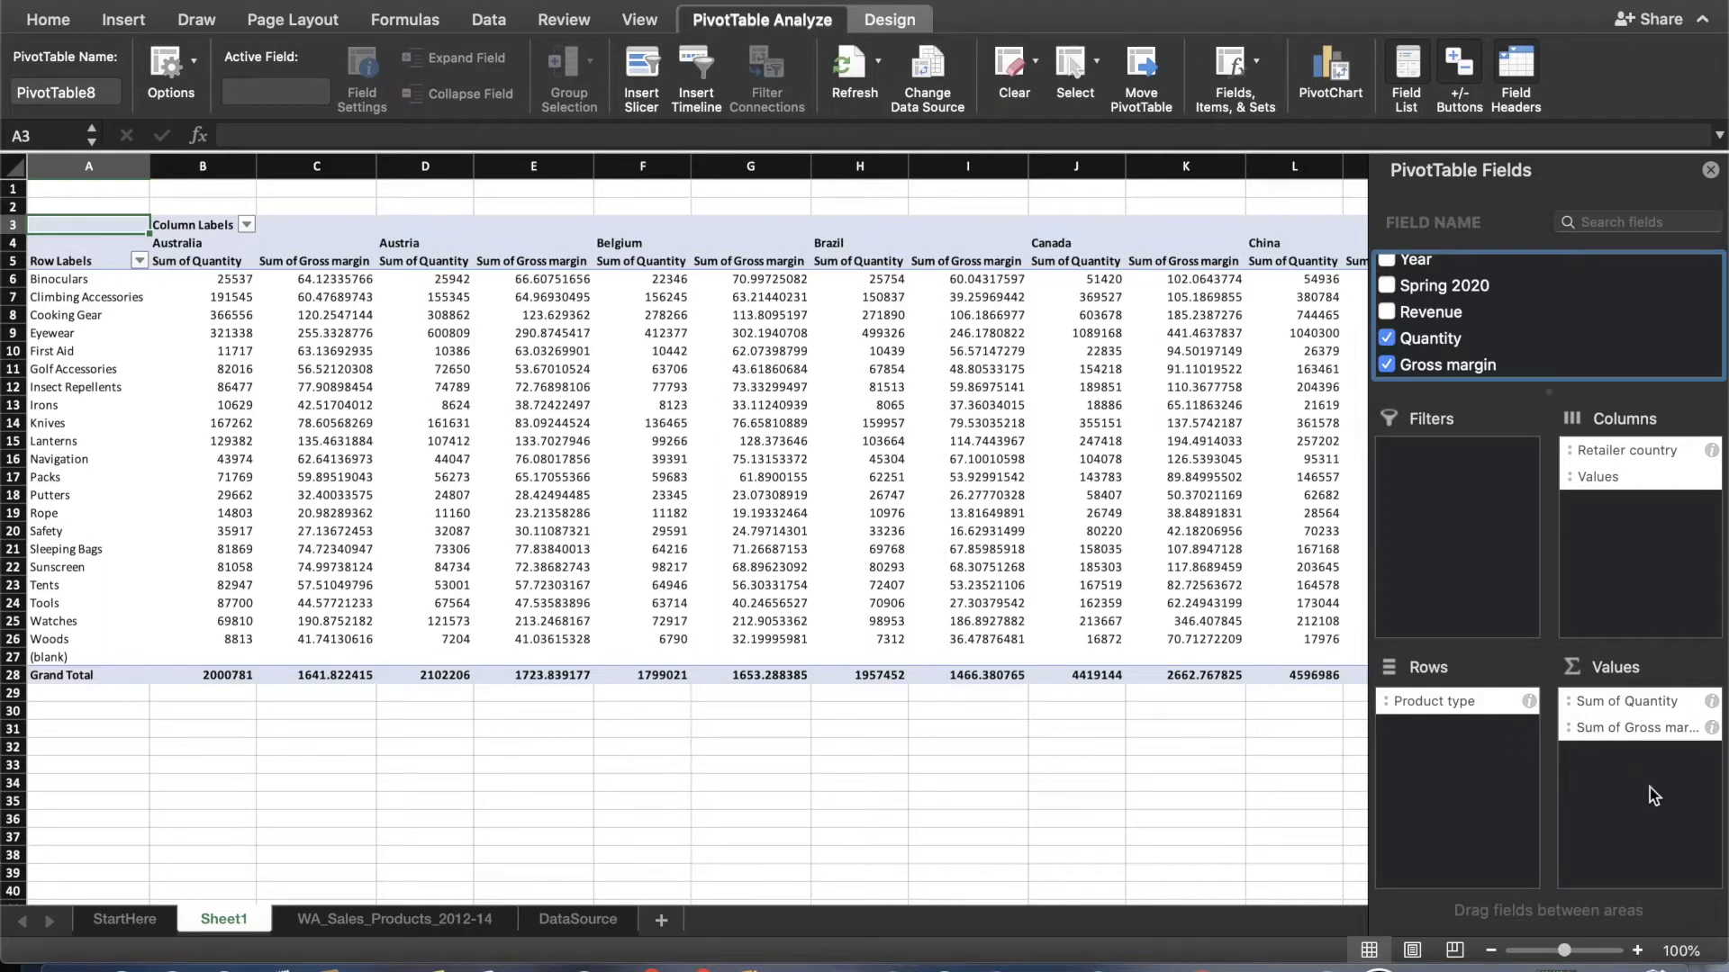
Summarize the Quantity value field by Average and format it as Number with 2 decimal places.
left_click(1711, 703)
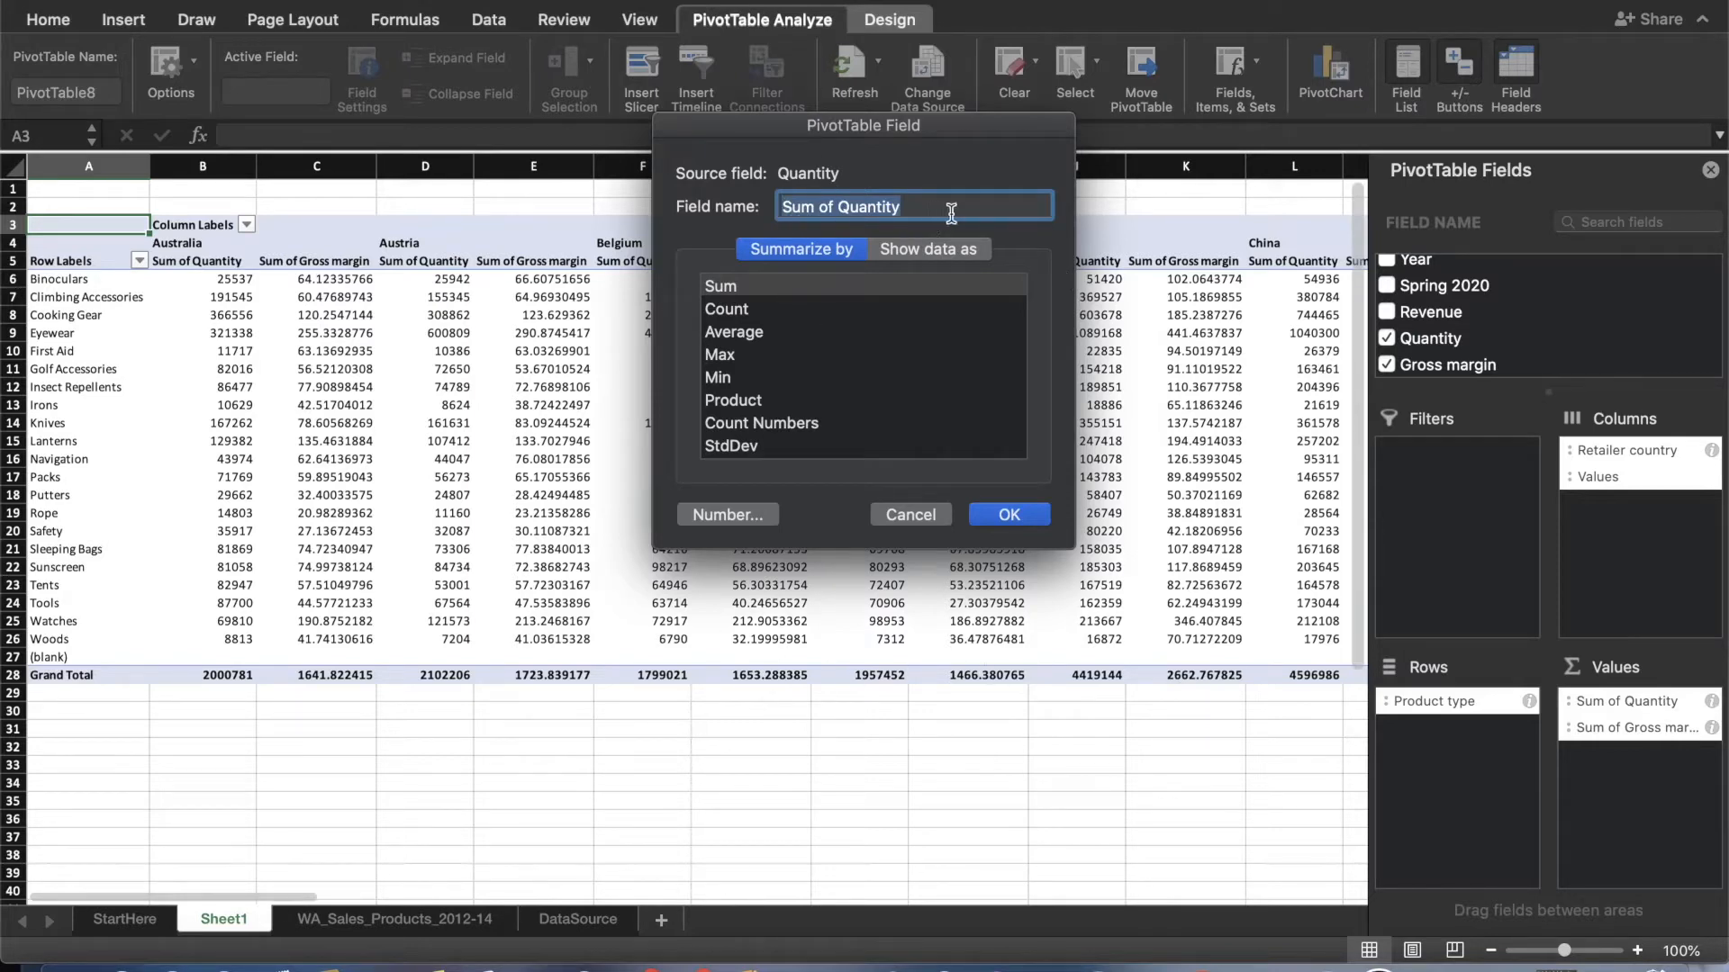
left_click(762, 333)
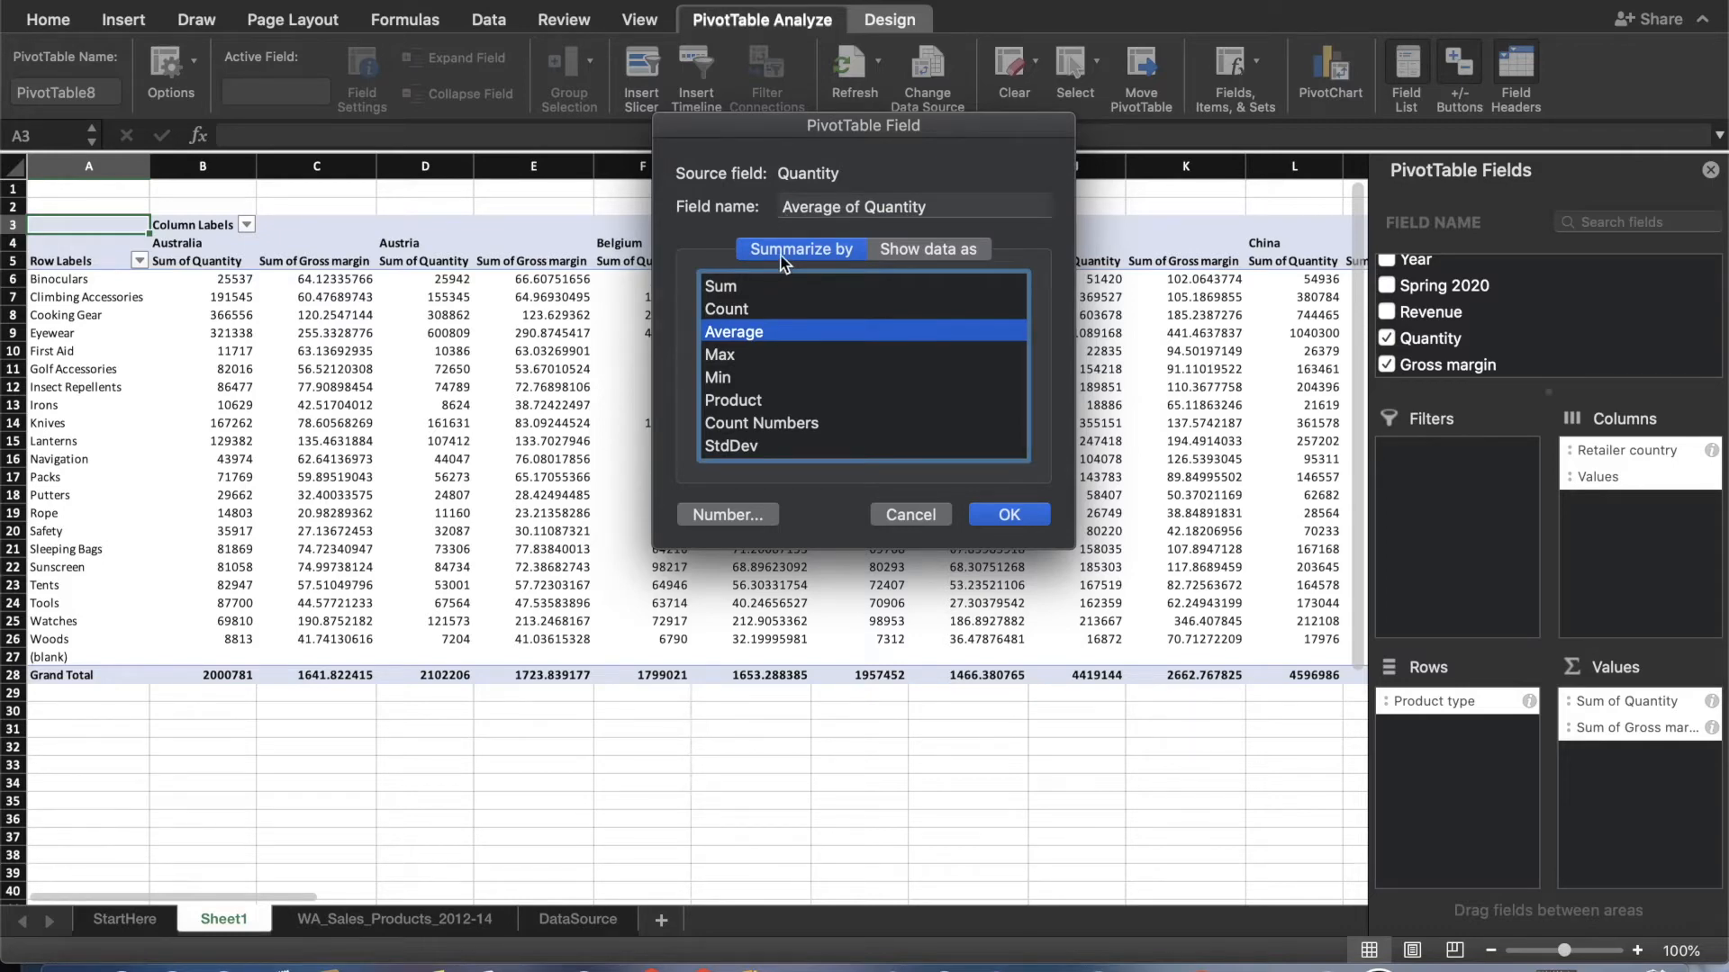
left_click(729, 516)
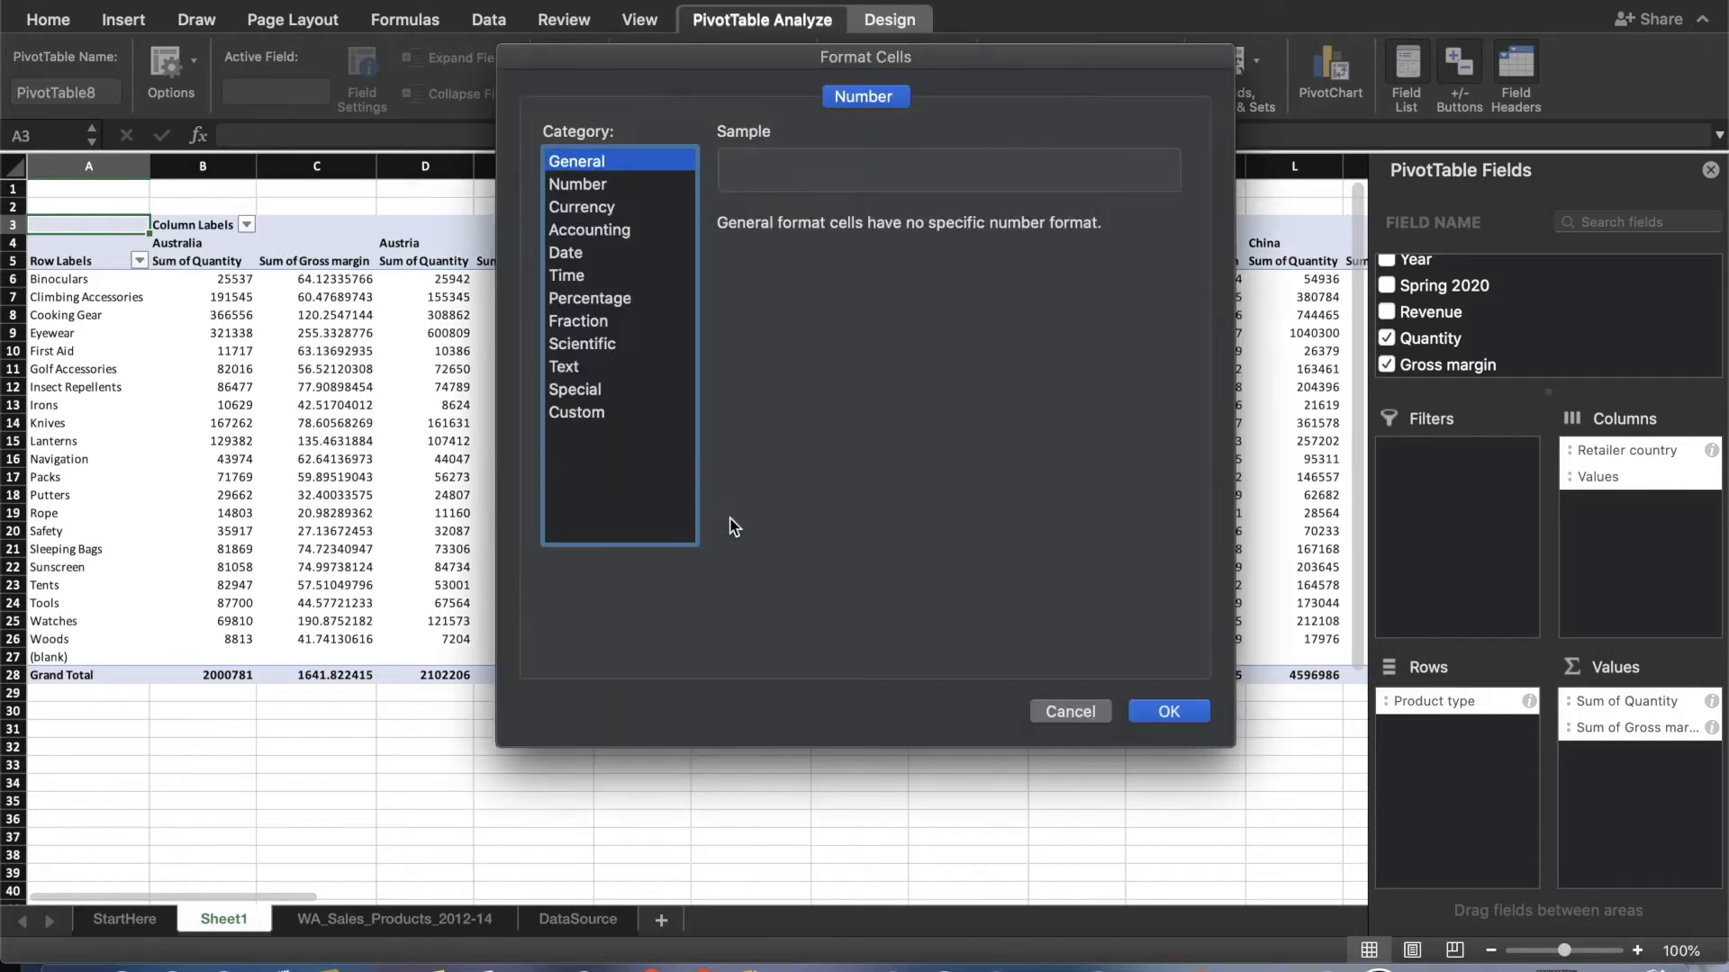
left_click(596, 185)
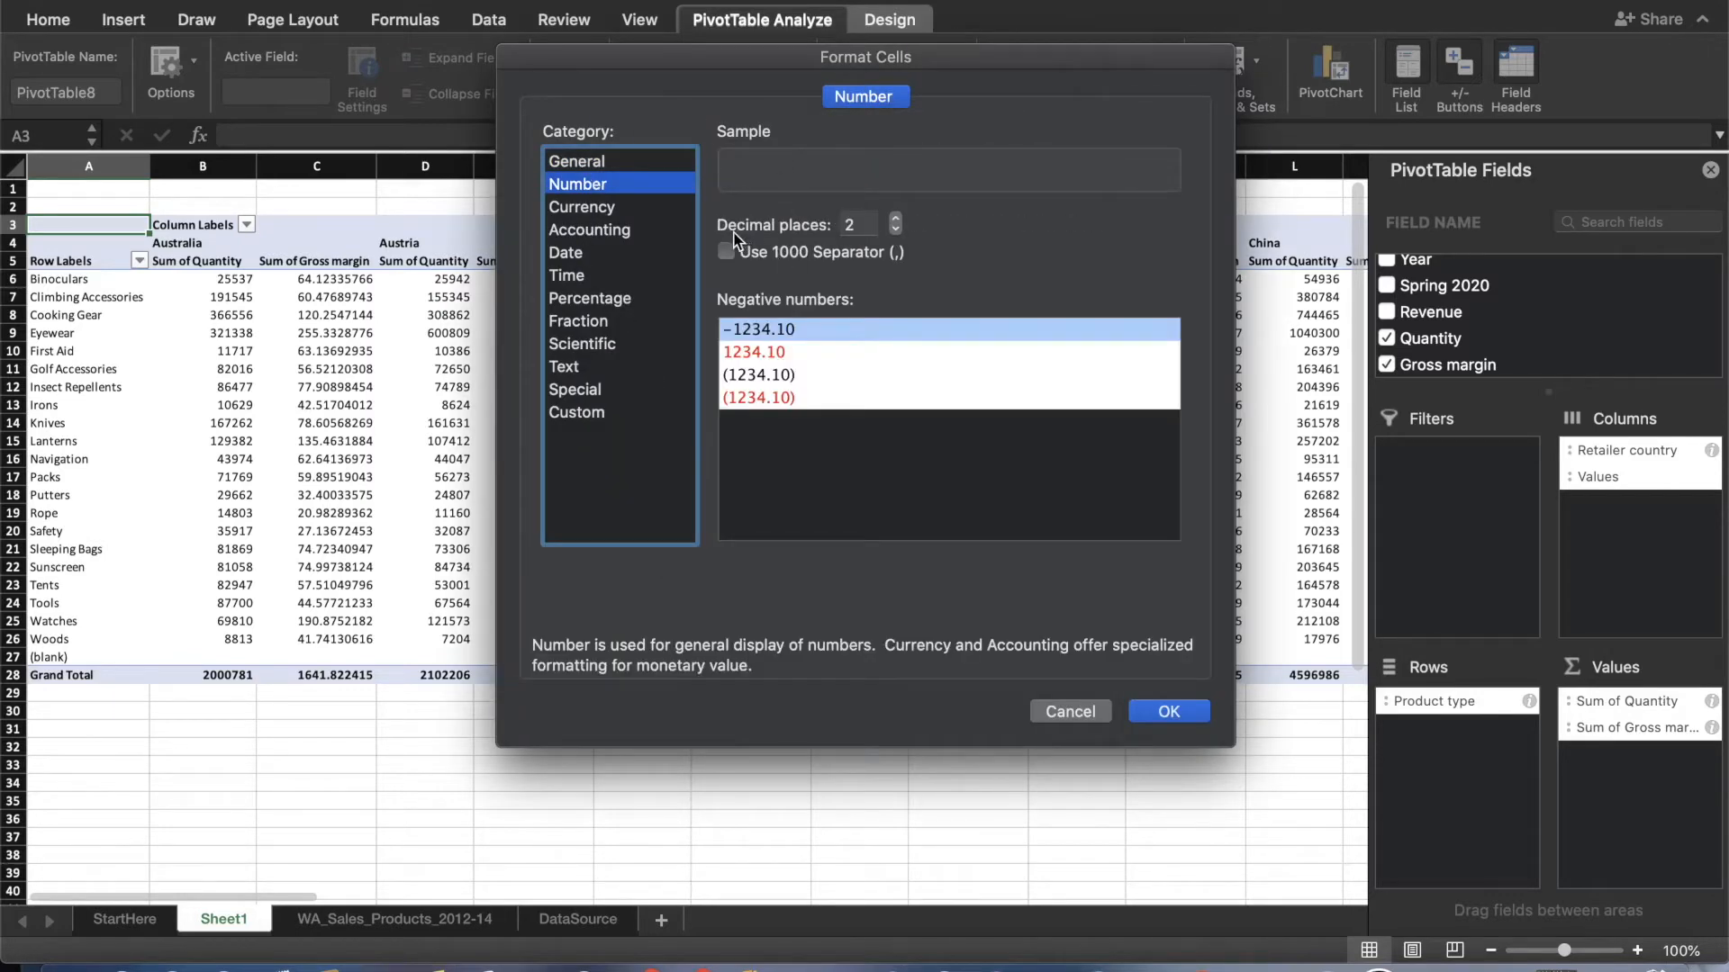
left_click(895, 231)
left_click(895, 231)
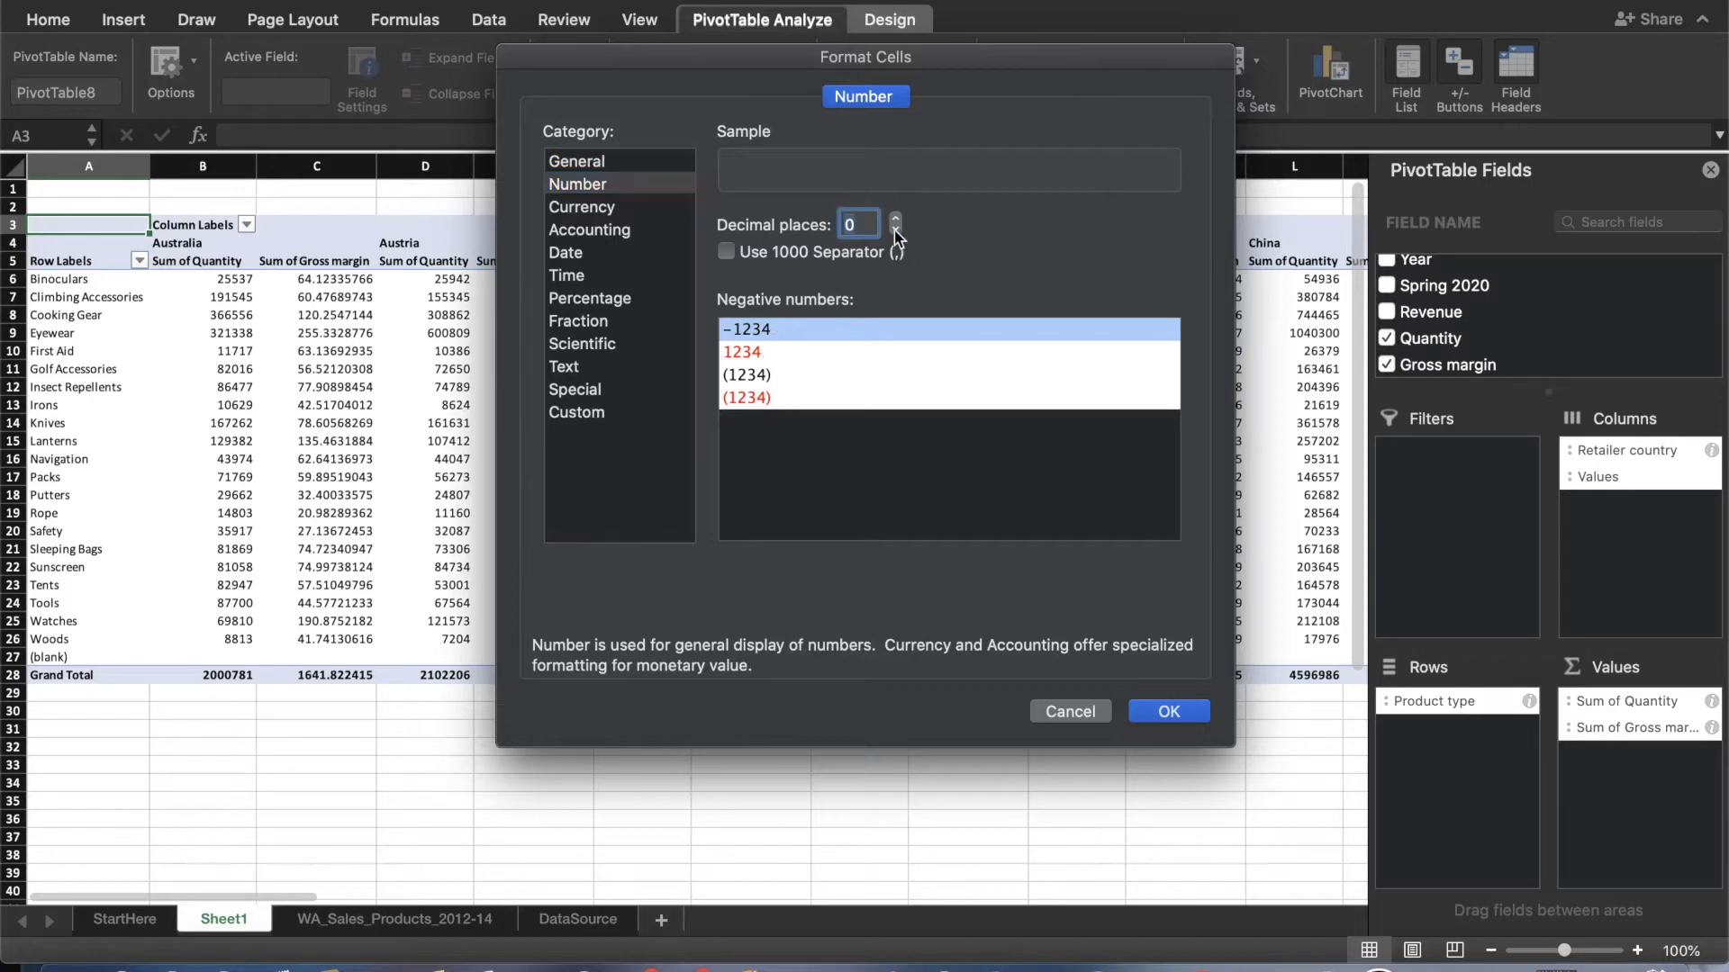
left_click(895, 218)
left_click(895, 217)
left_click(1190, 713)
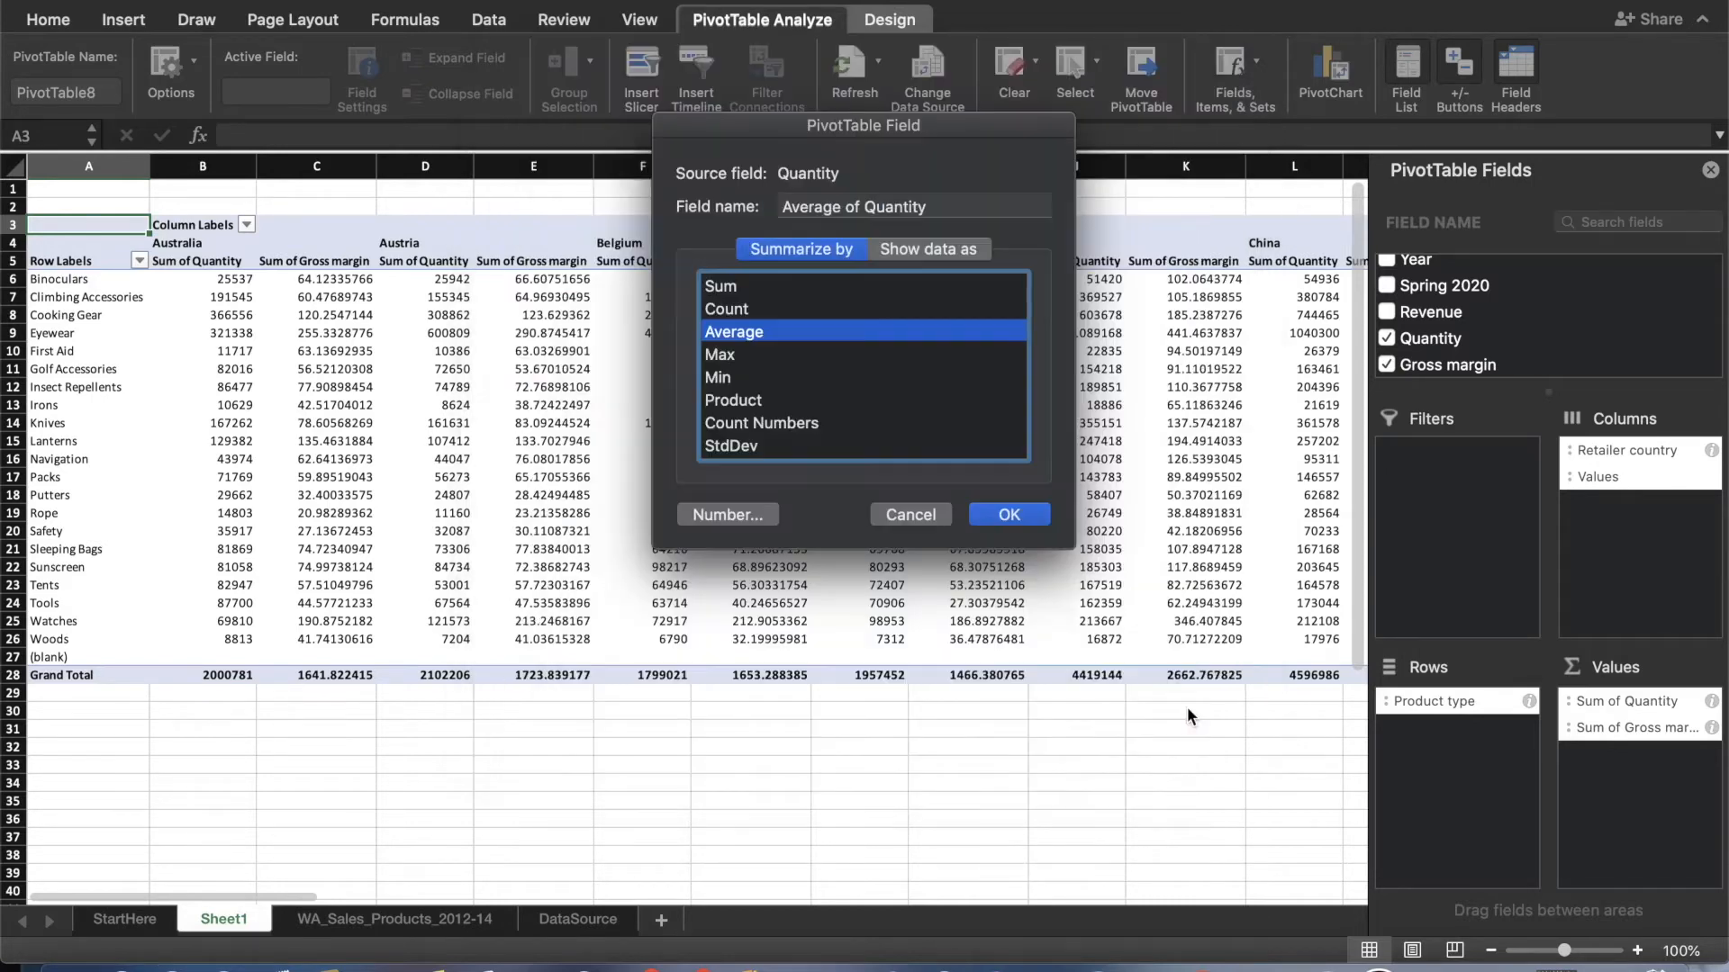
left_click(1021, 518)
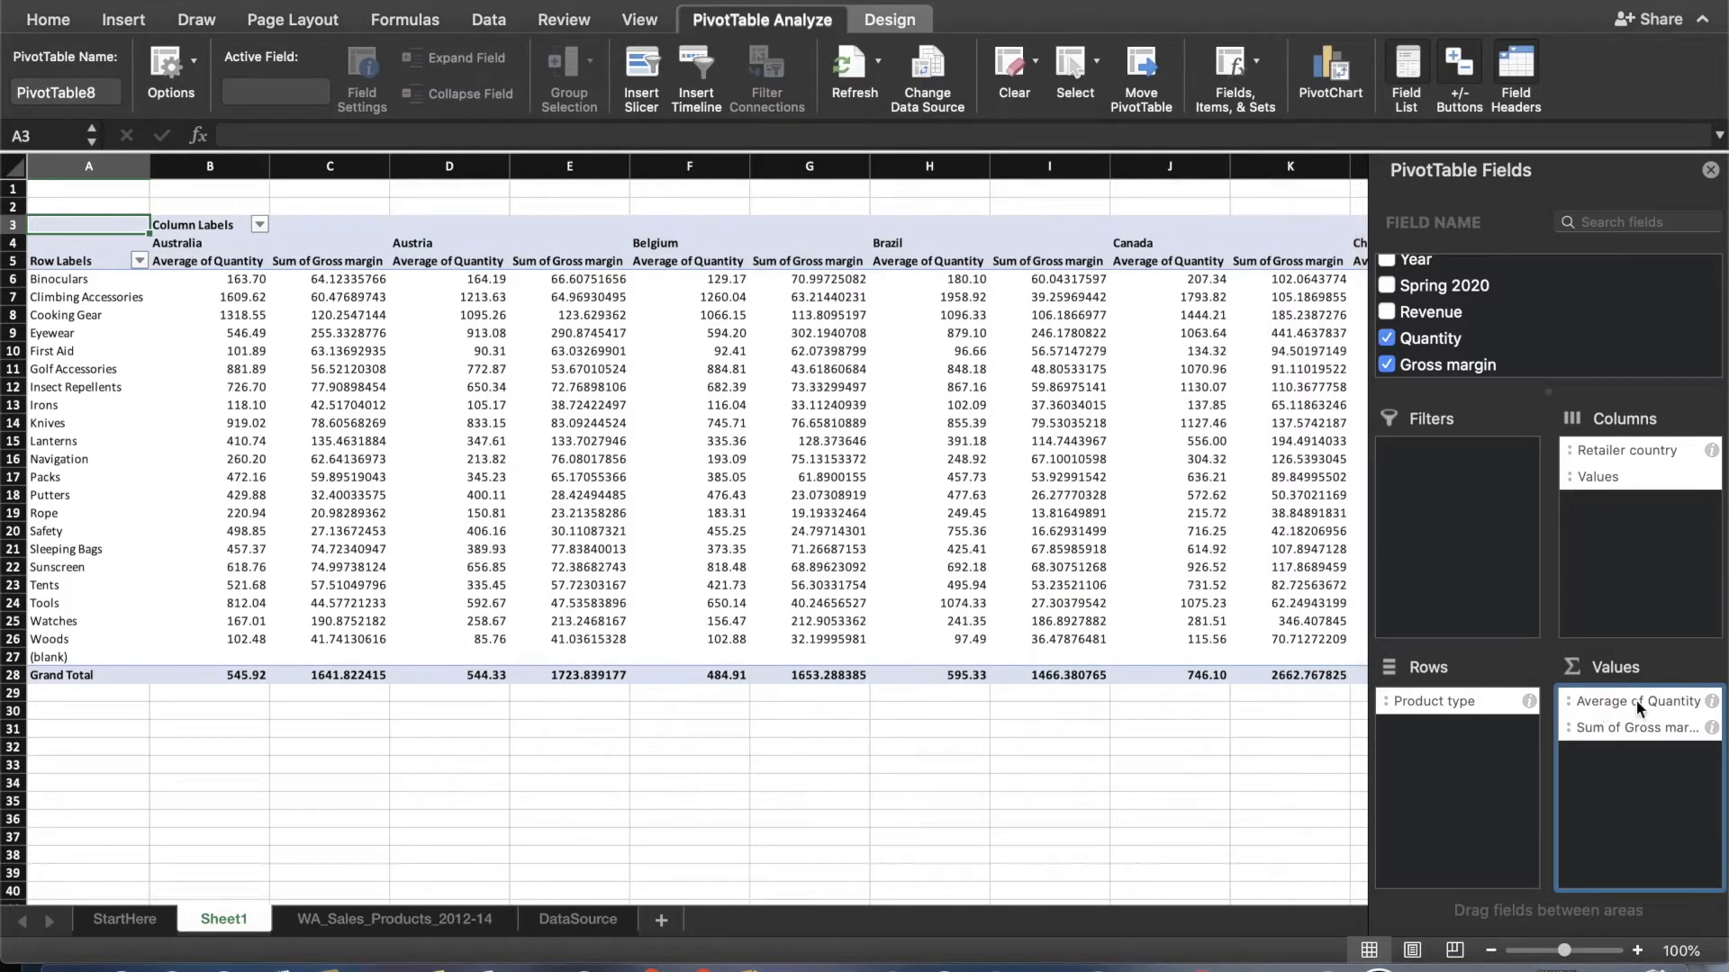
Summarize the Gross margin value field by Average in Number format, and close the PivotTable field list.
left_click(1712, 727)
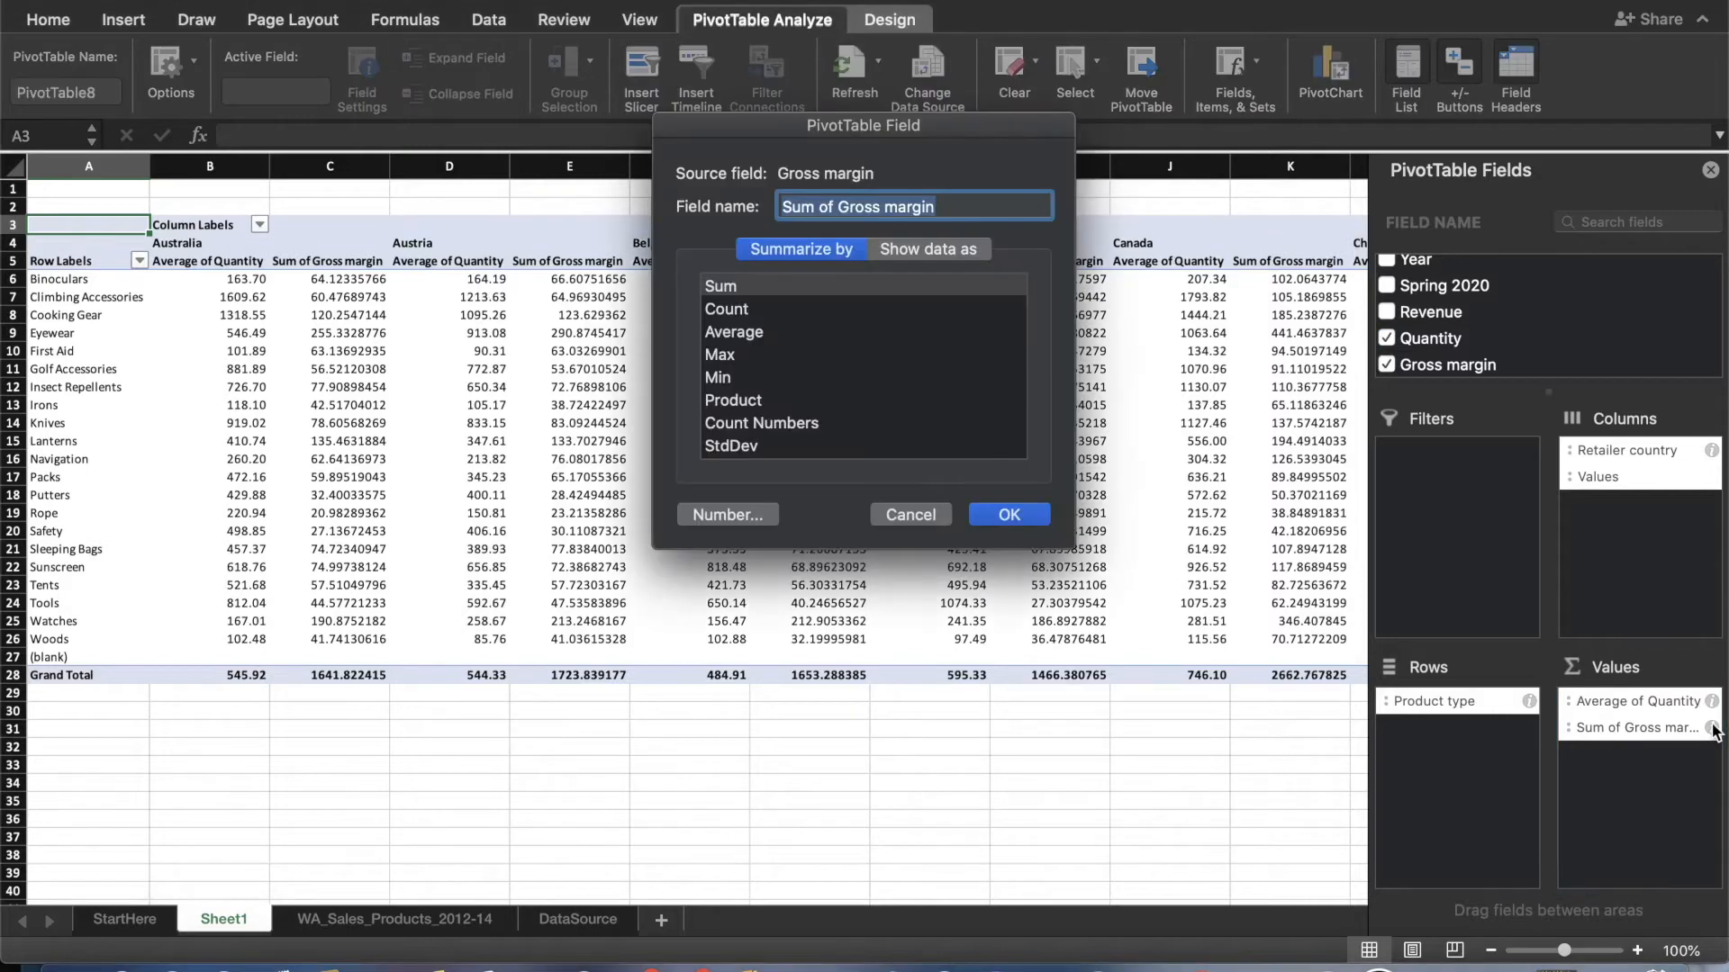
left_click(752, 332)
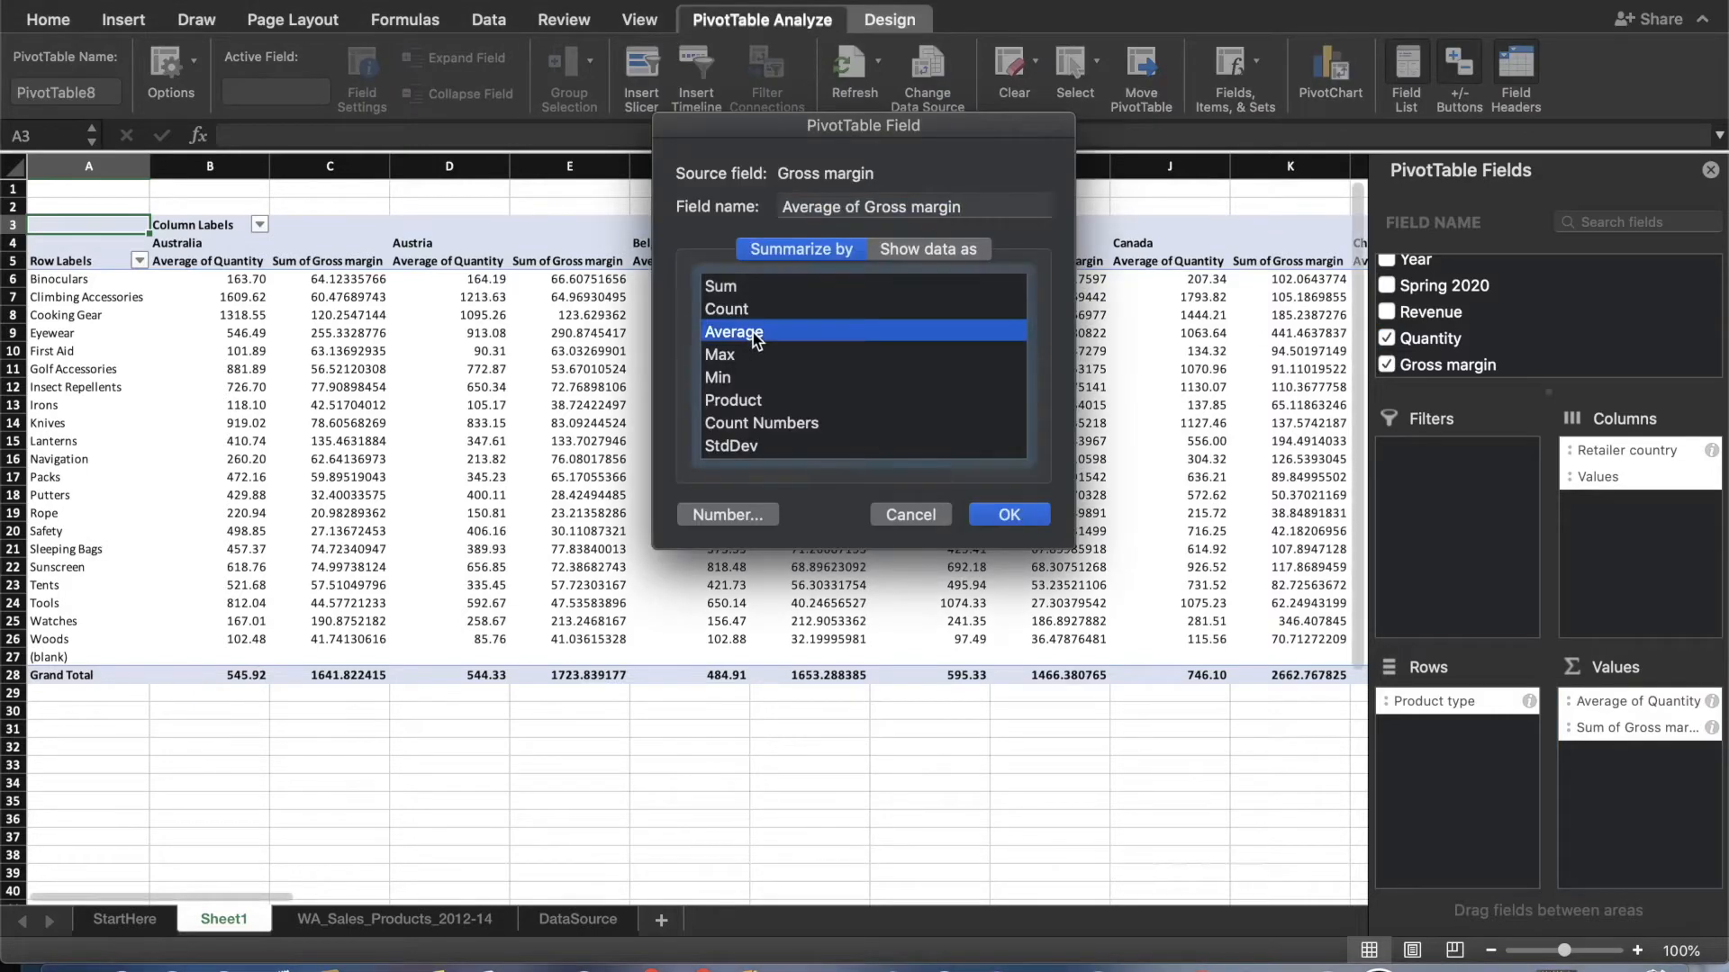
left_click(731, 518)
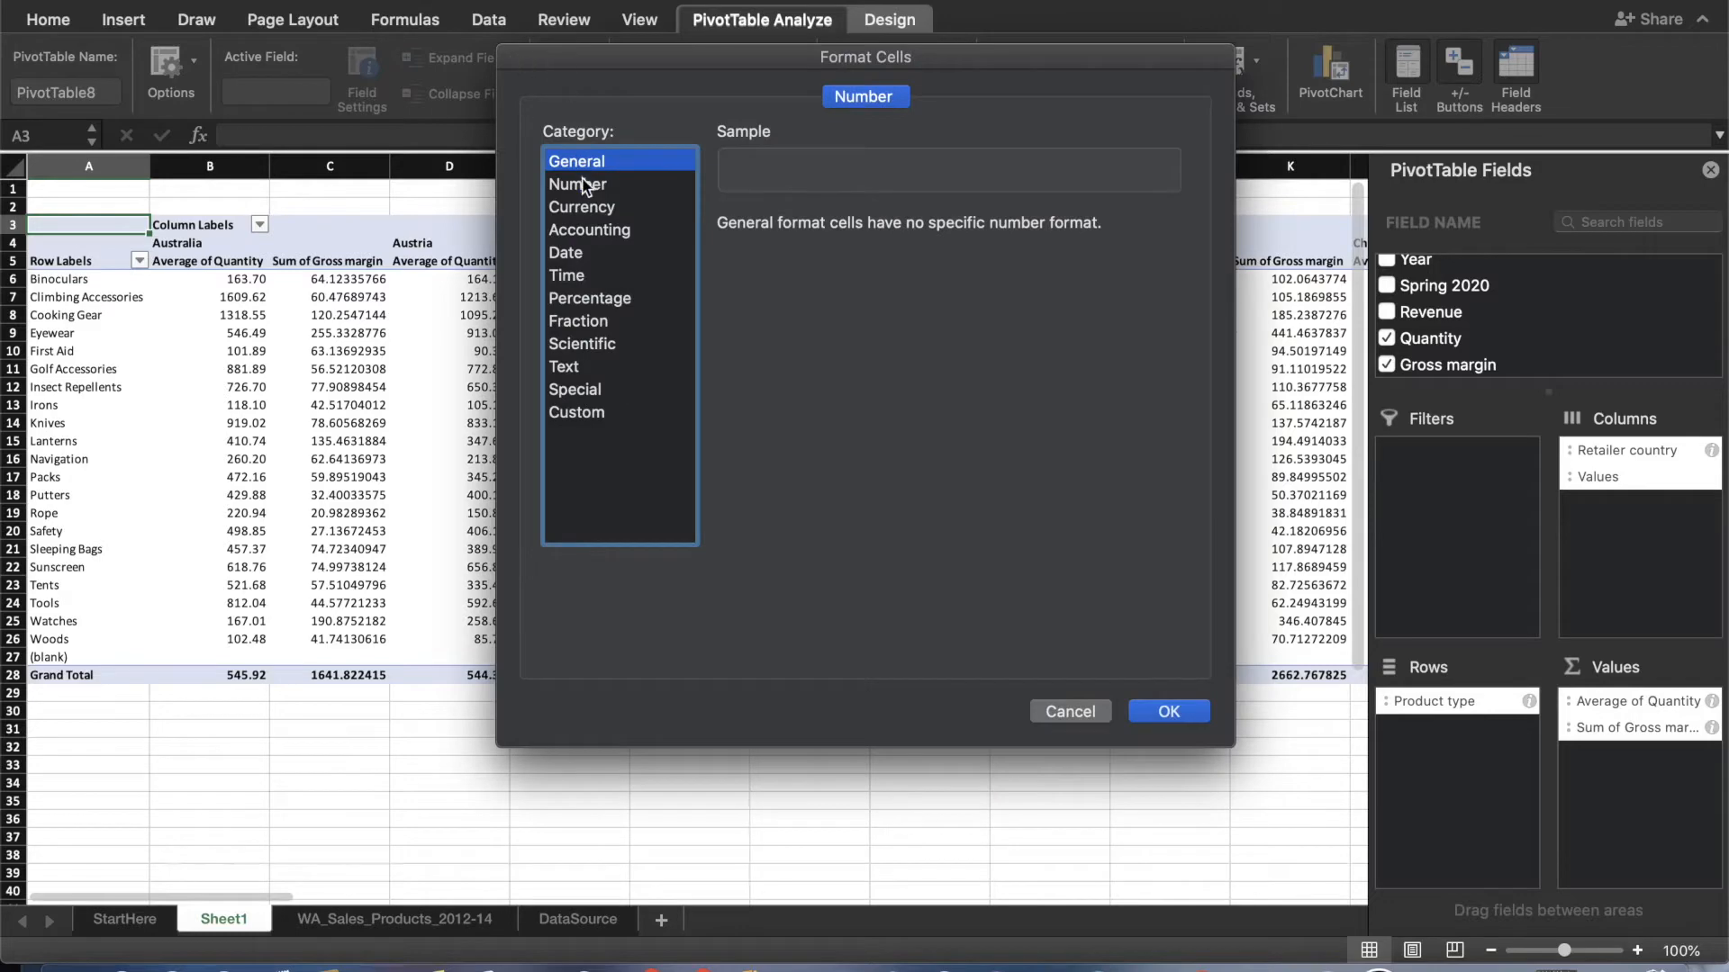
left_click(580, 184)
left_click(1168, 709)
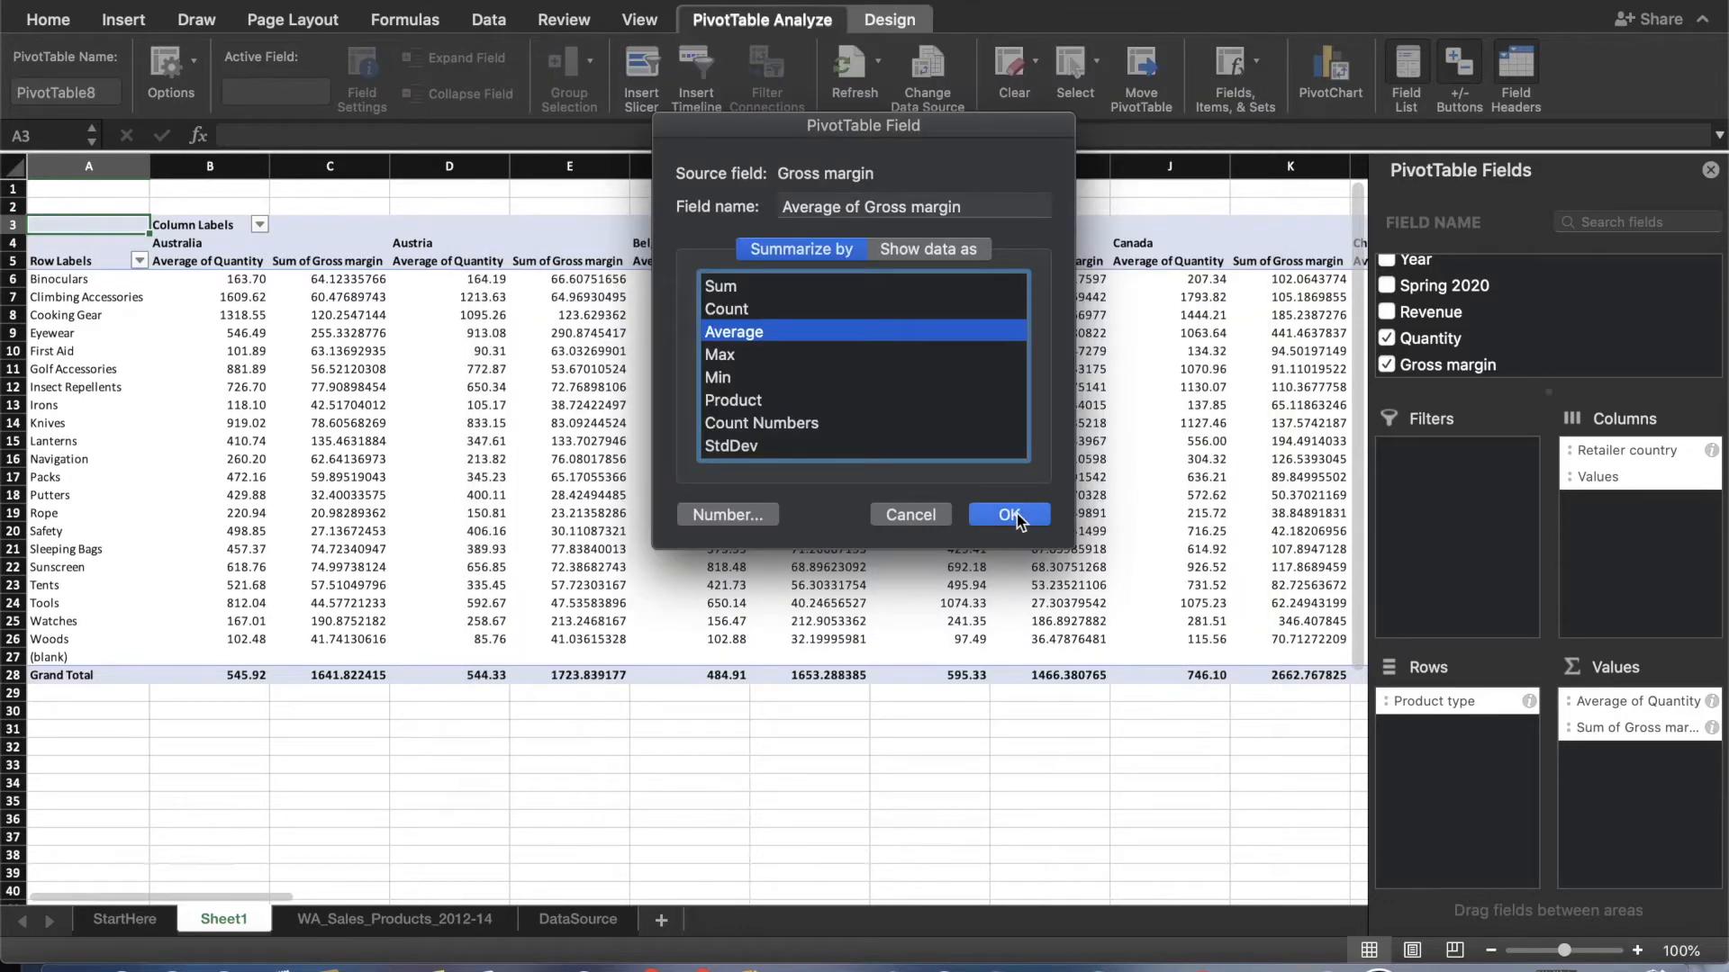
left_click(1010, 515)
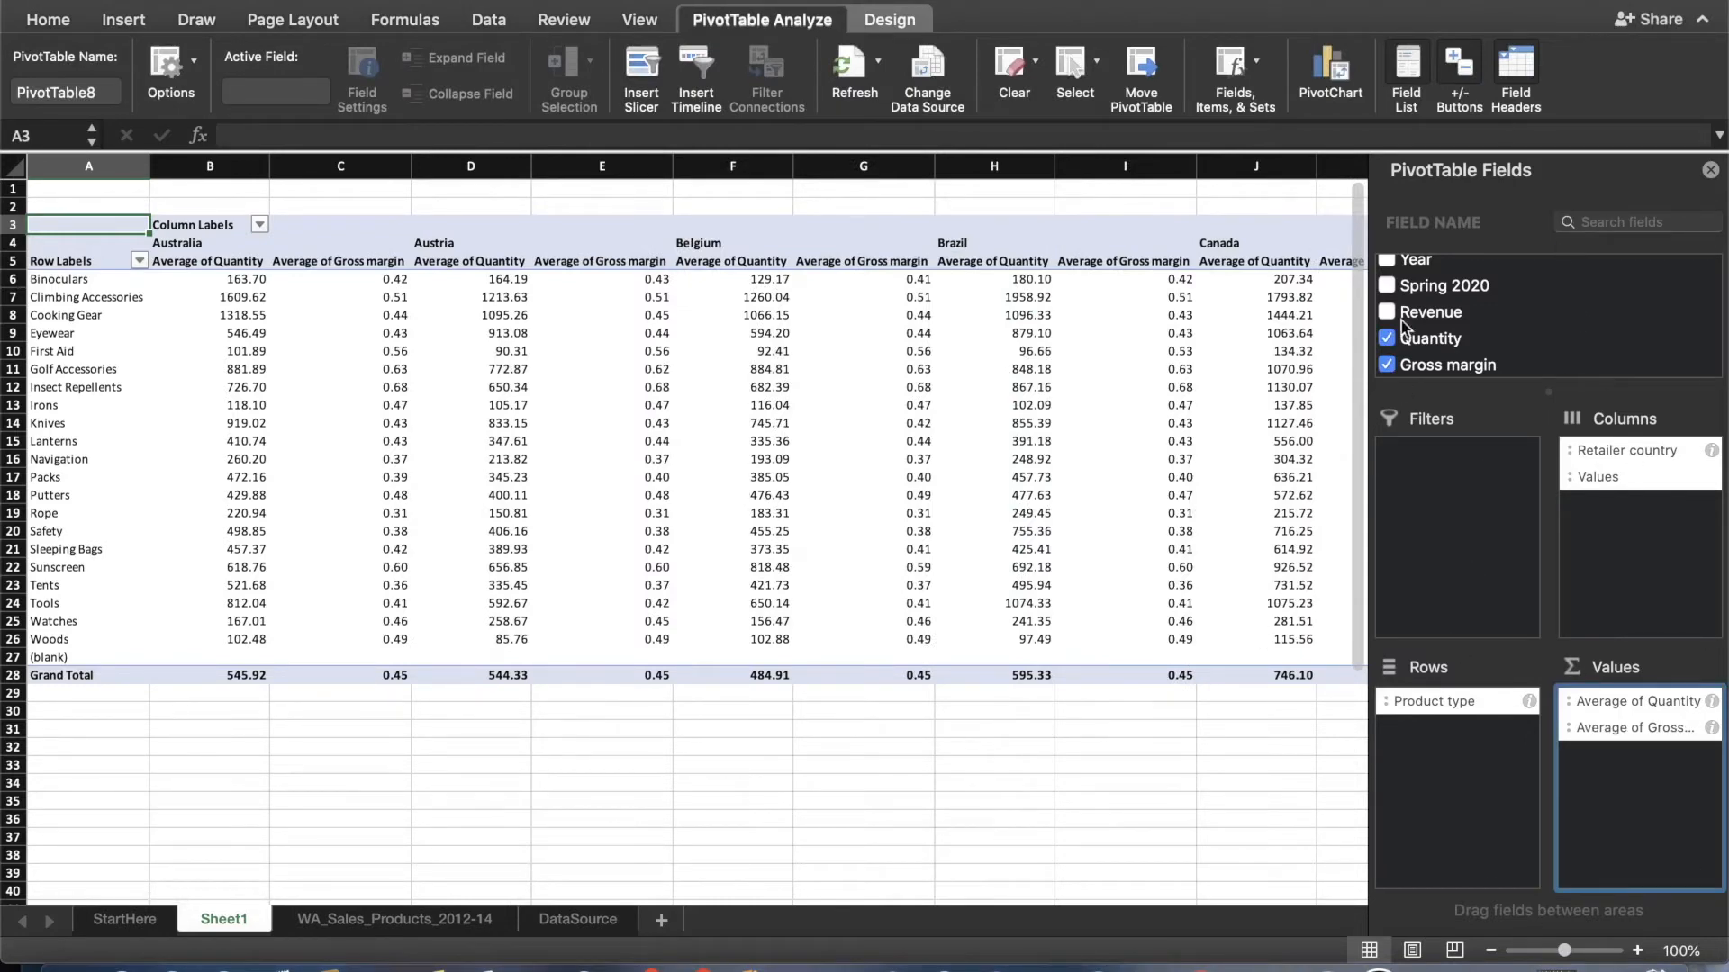
left_click(1710, 171)
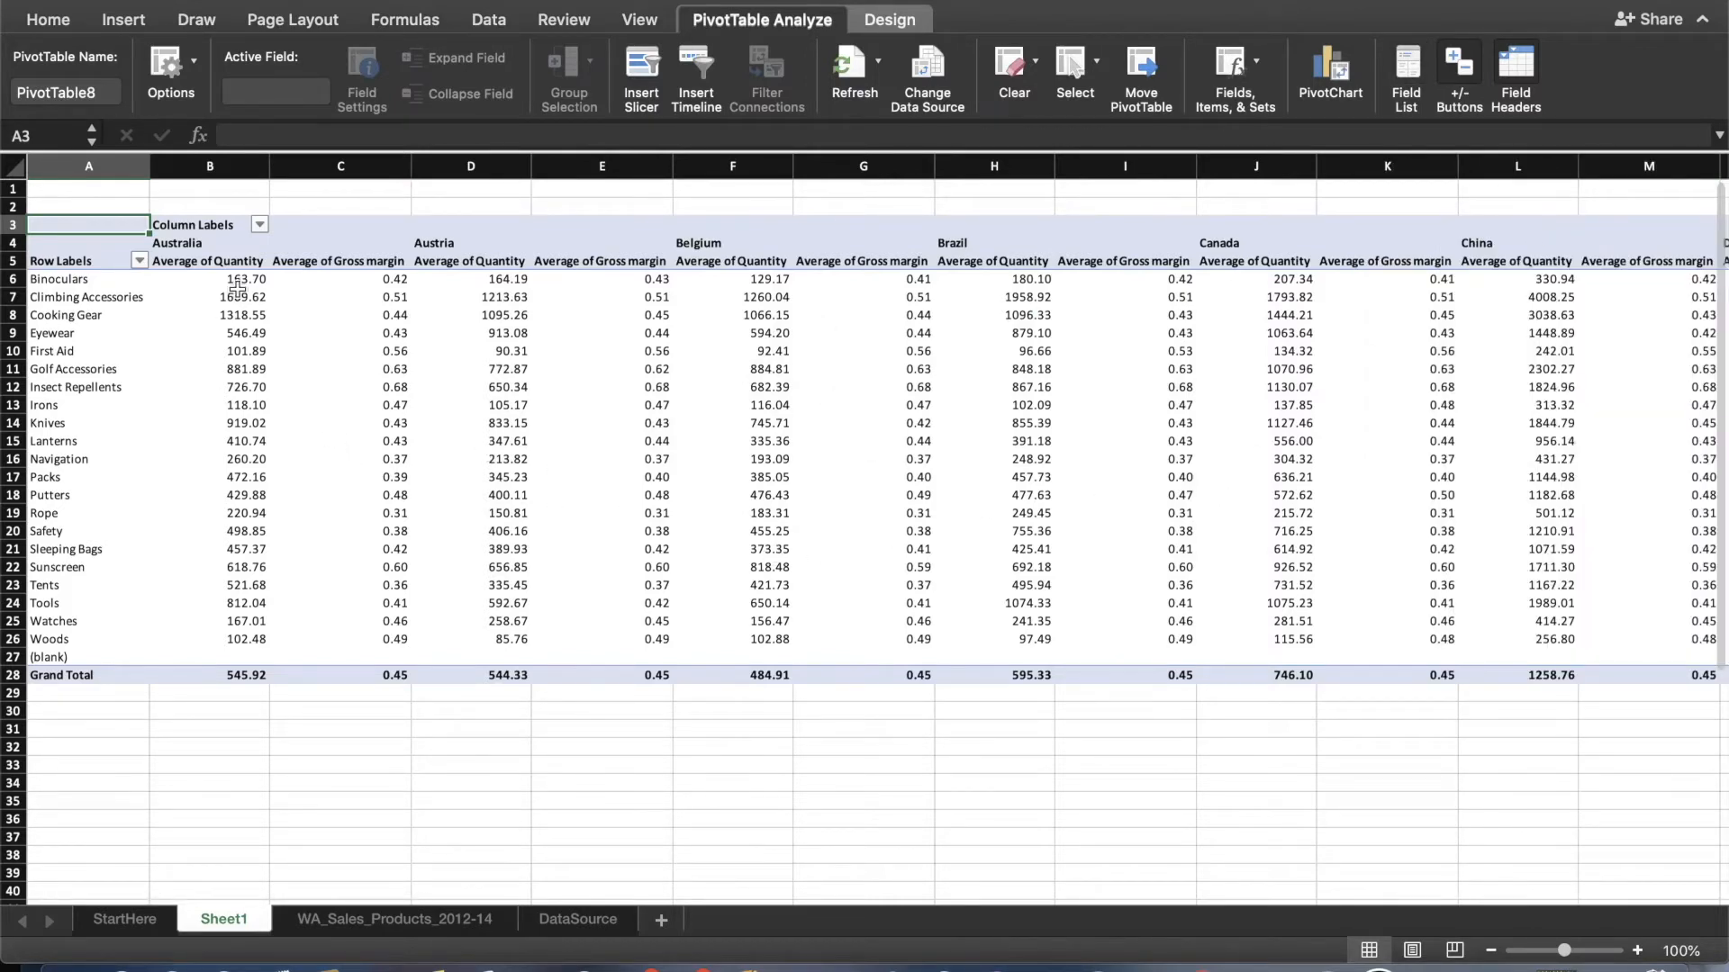
Filter the PivotTable's column labels to show only China and Spain.
left_click(259, 225)
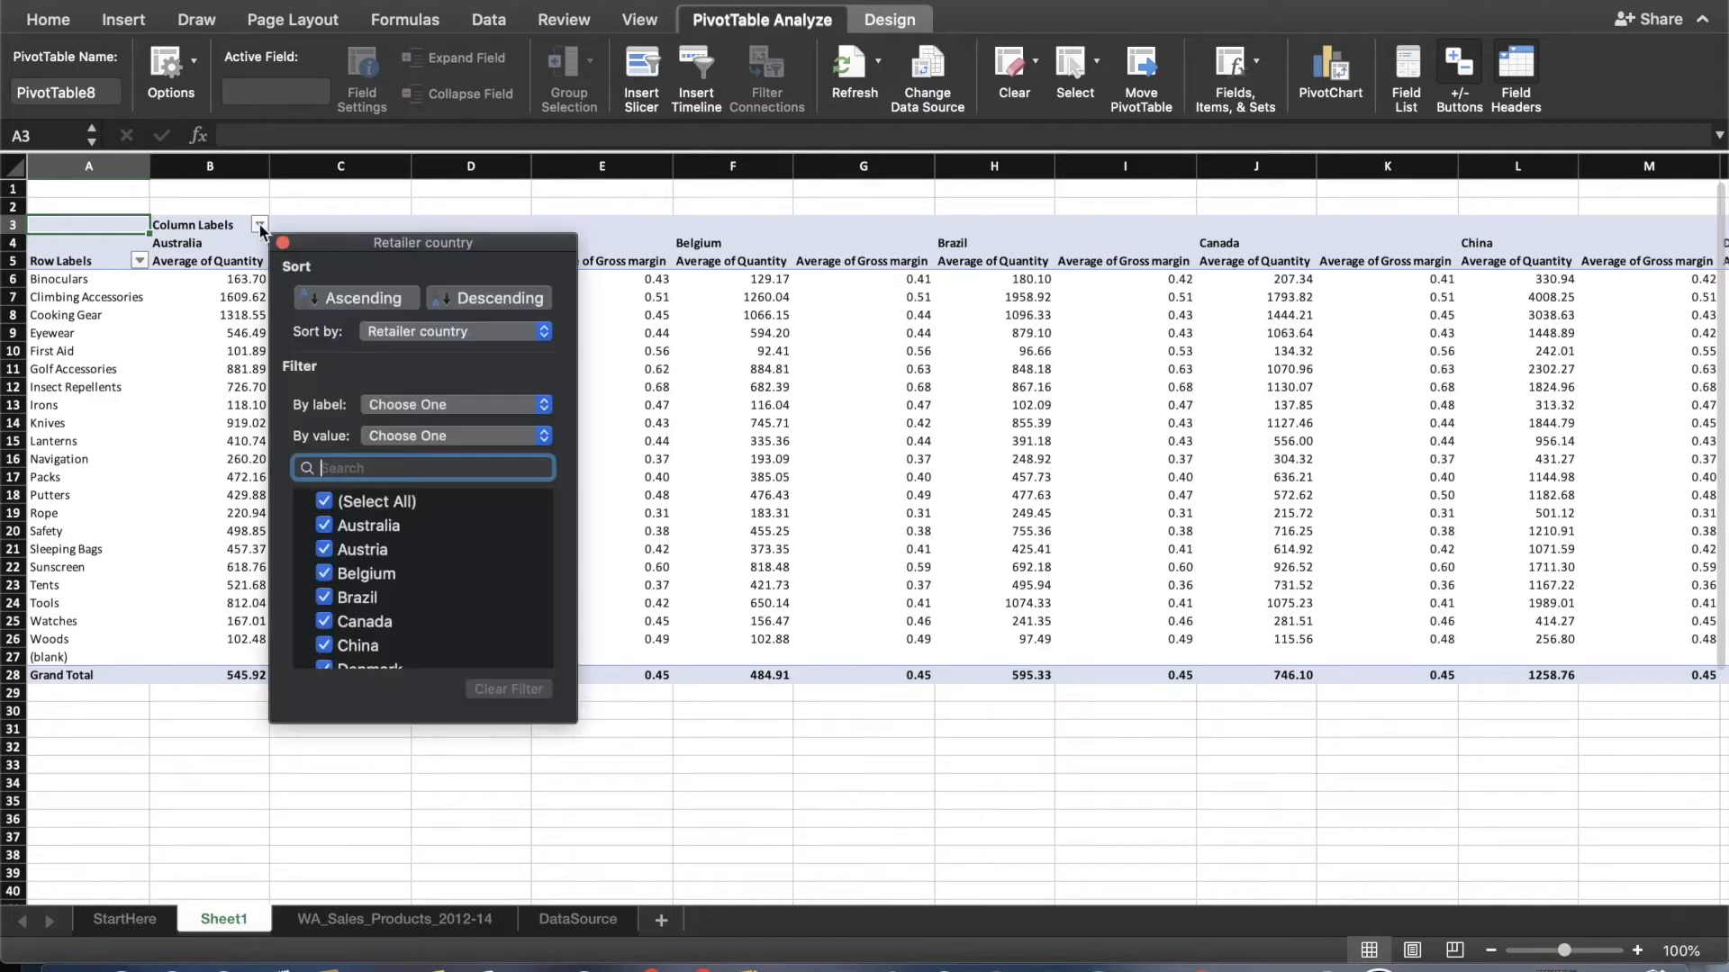
left_click(324, 502)
scroll(326, 544, "down", 2)
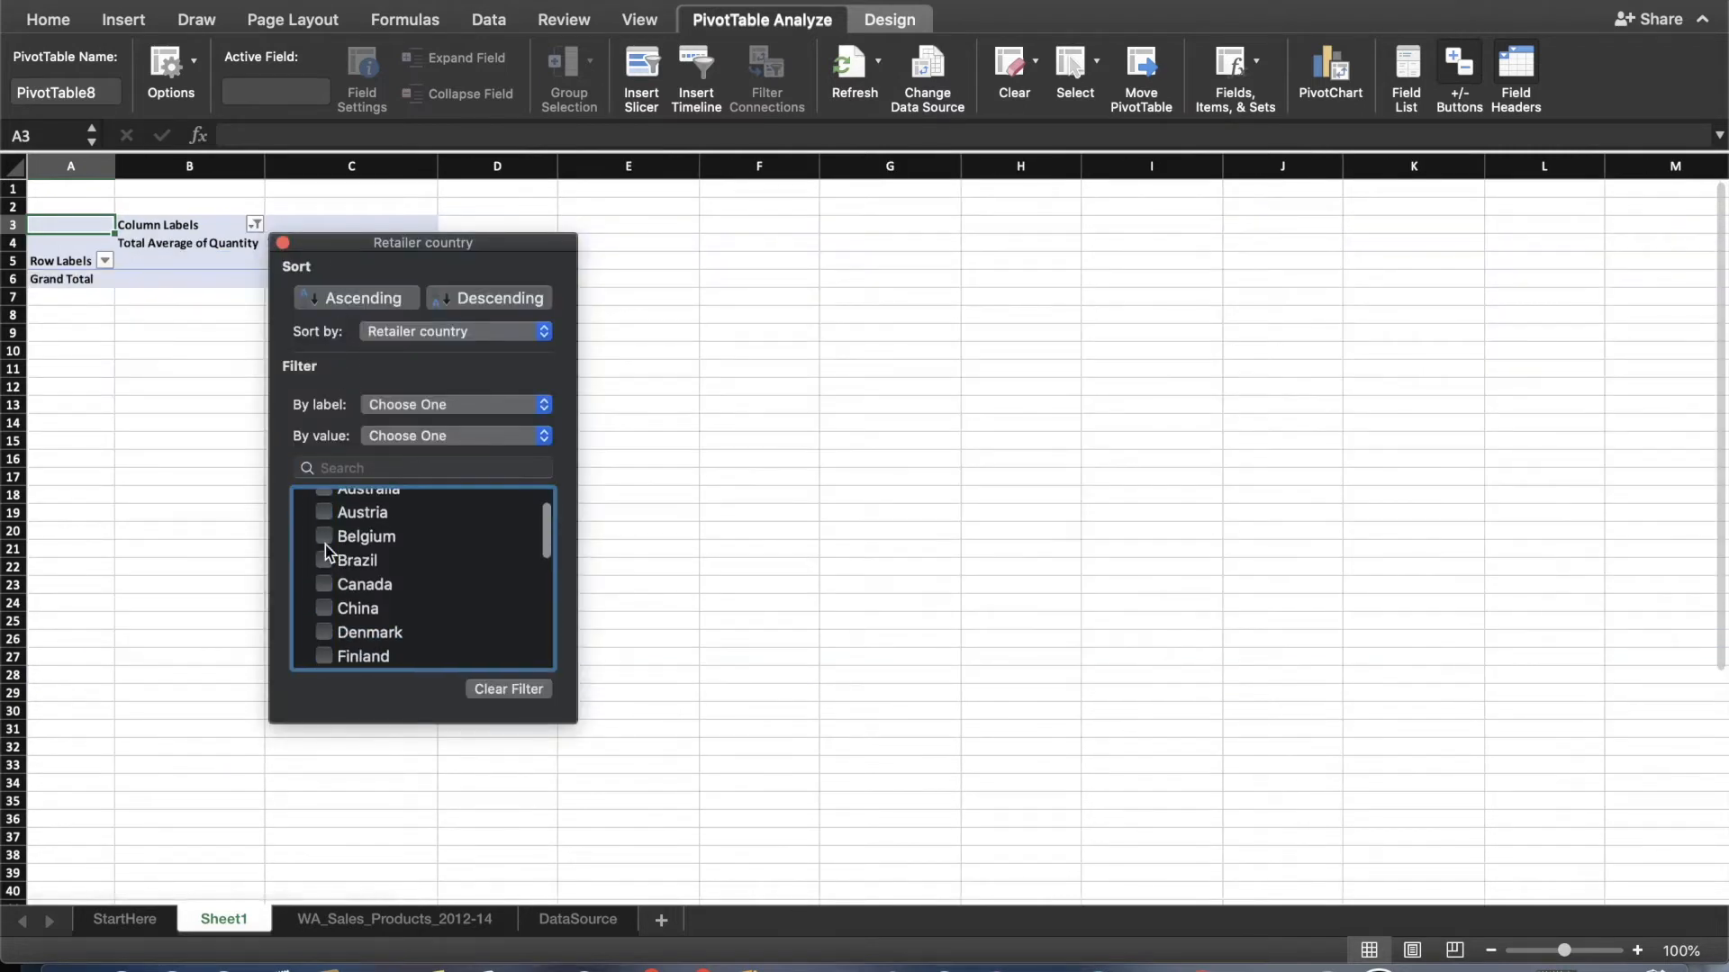
left_click(324, 596)
scroll(434, 616, "down", 3)
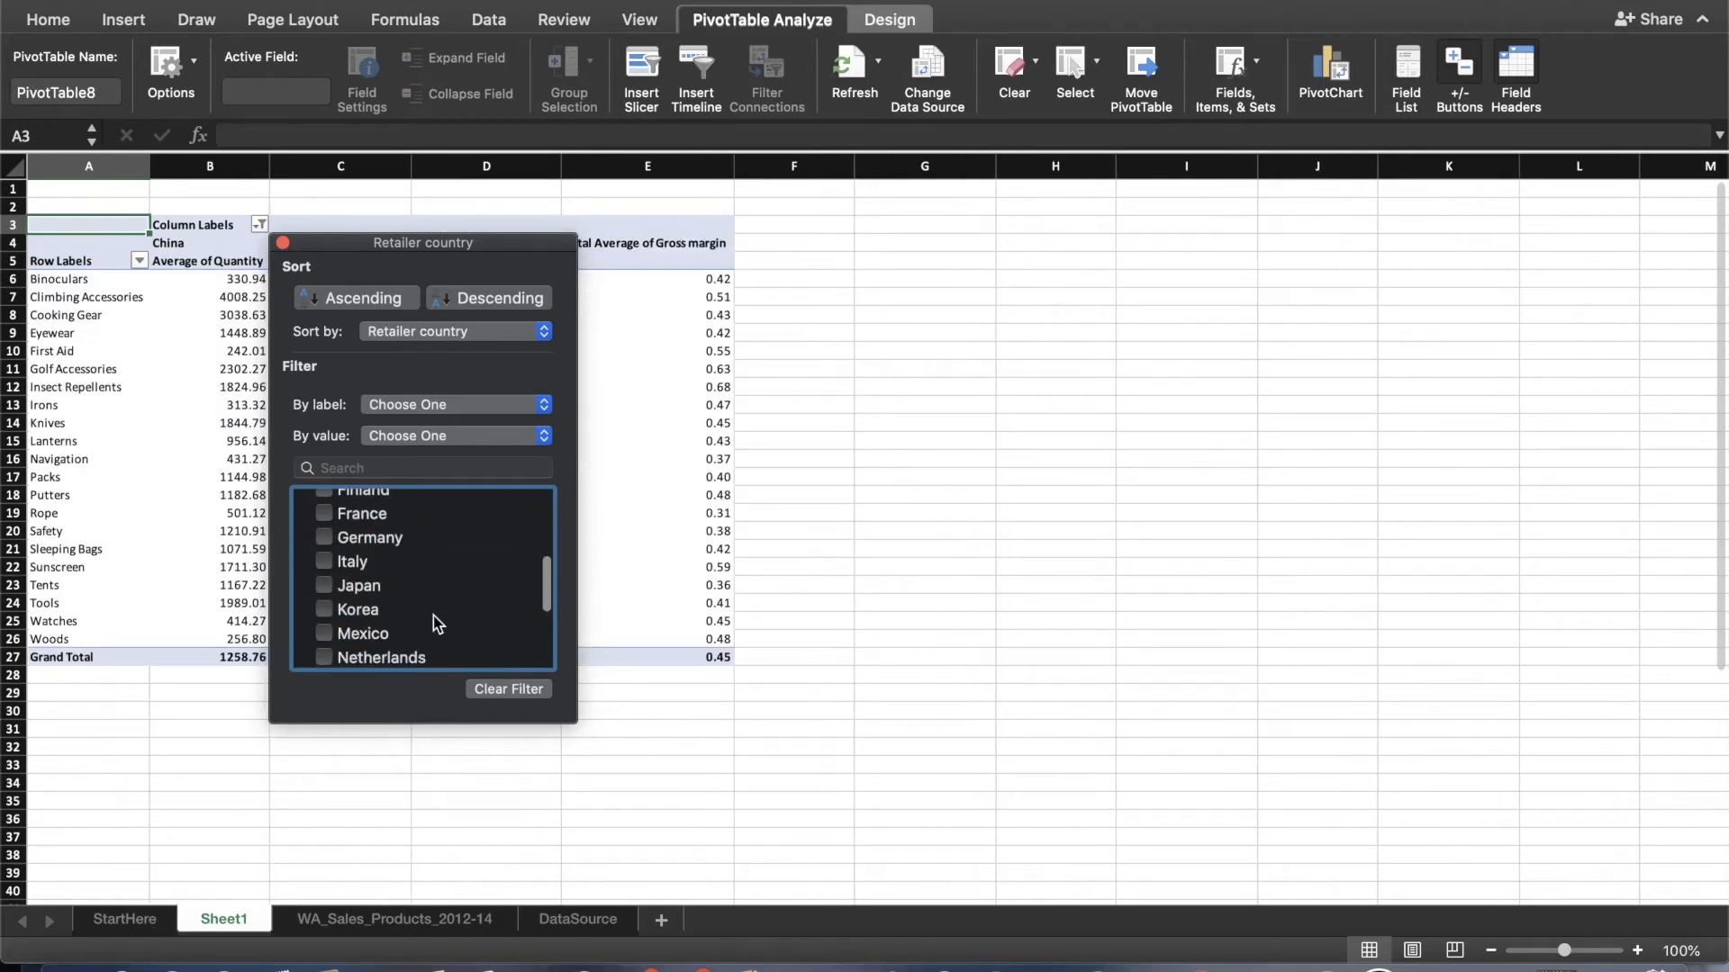
scroll(387, 605, "down", 2)
left_click(326, 586)
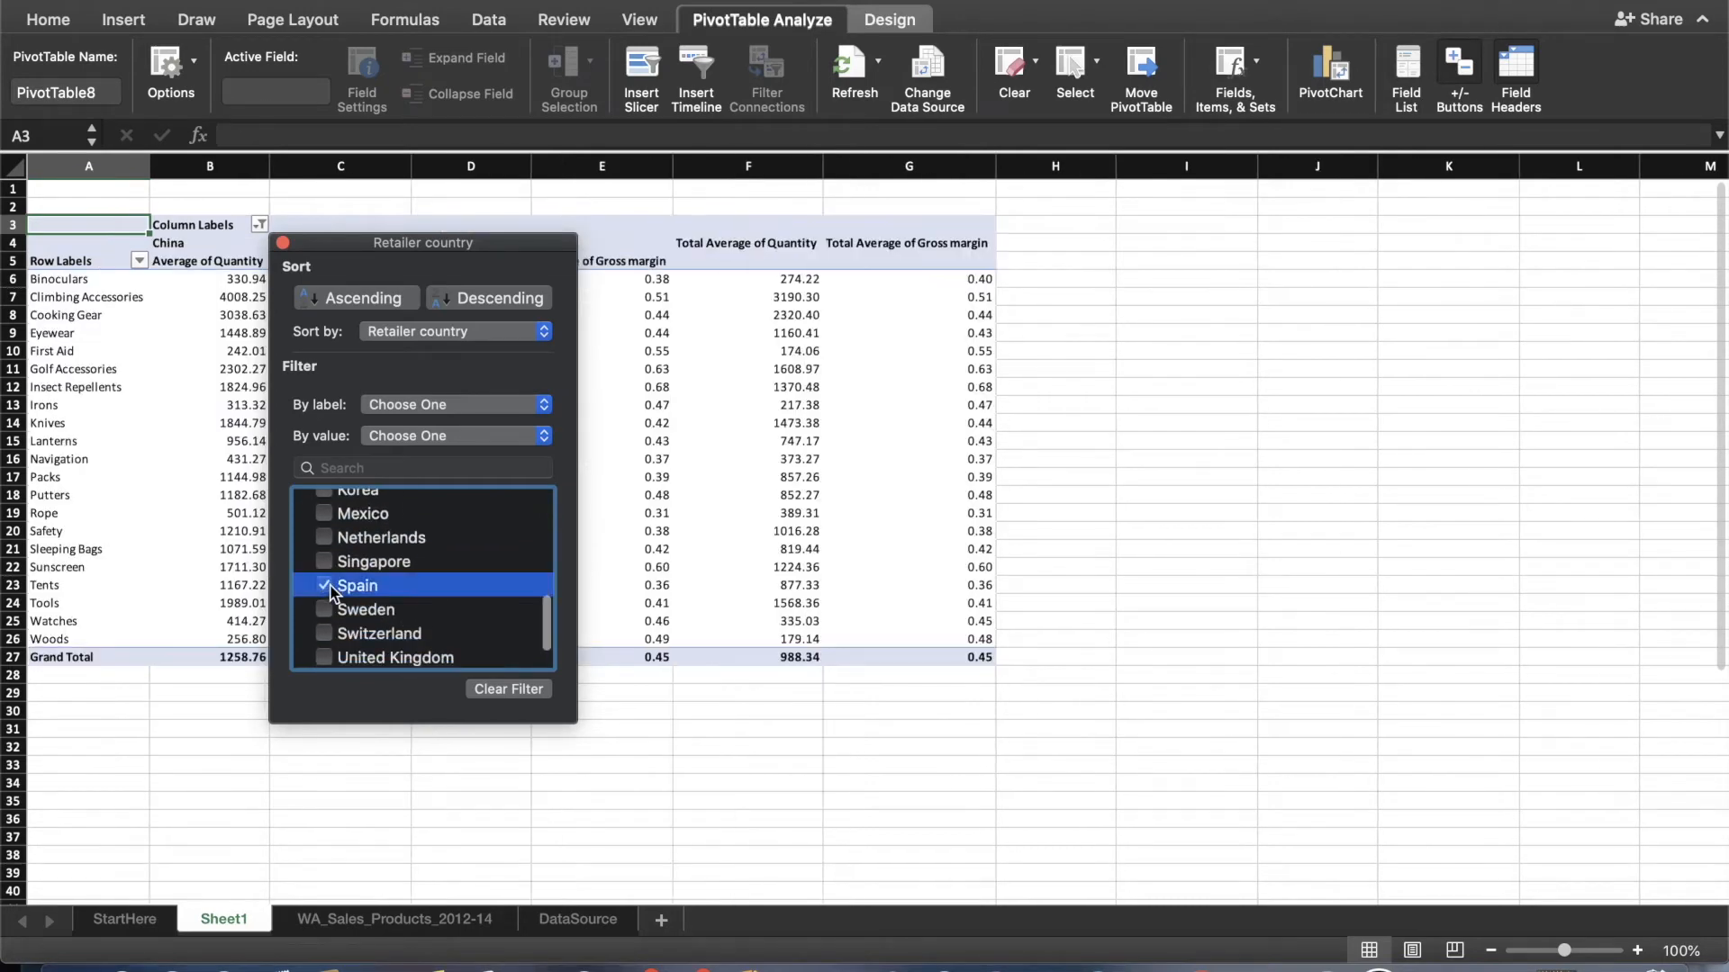
left_click(283, 244)
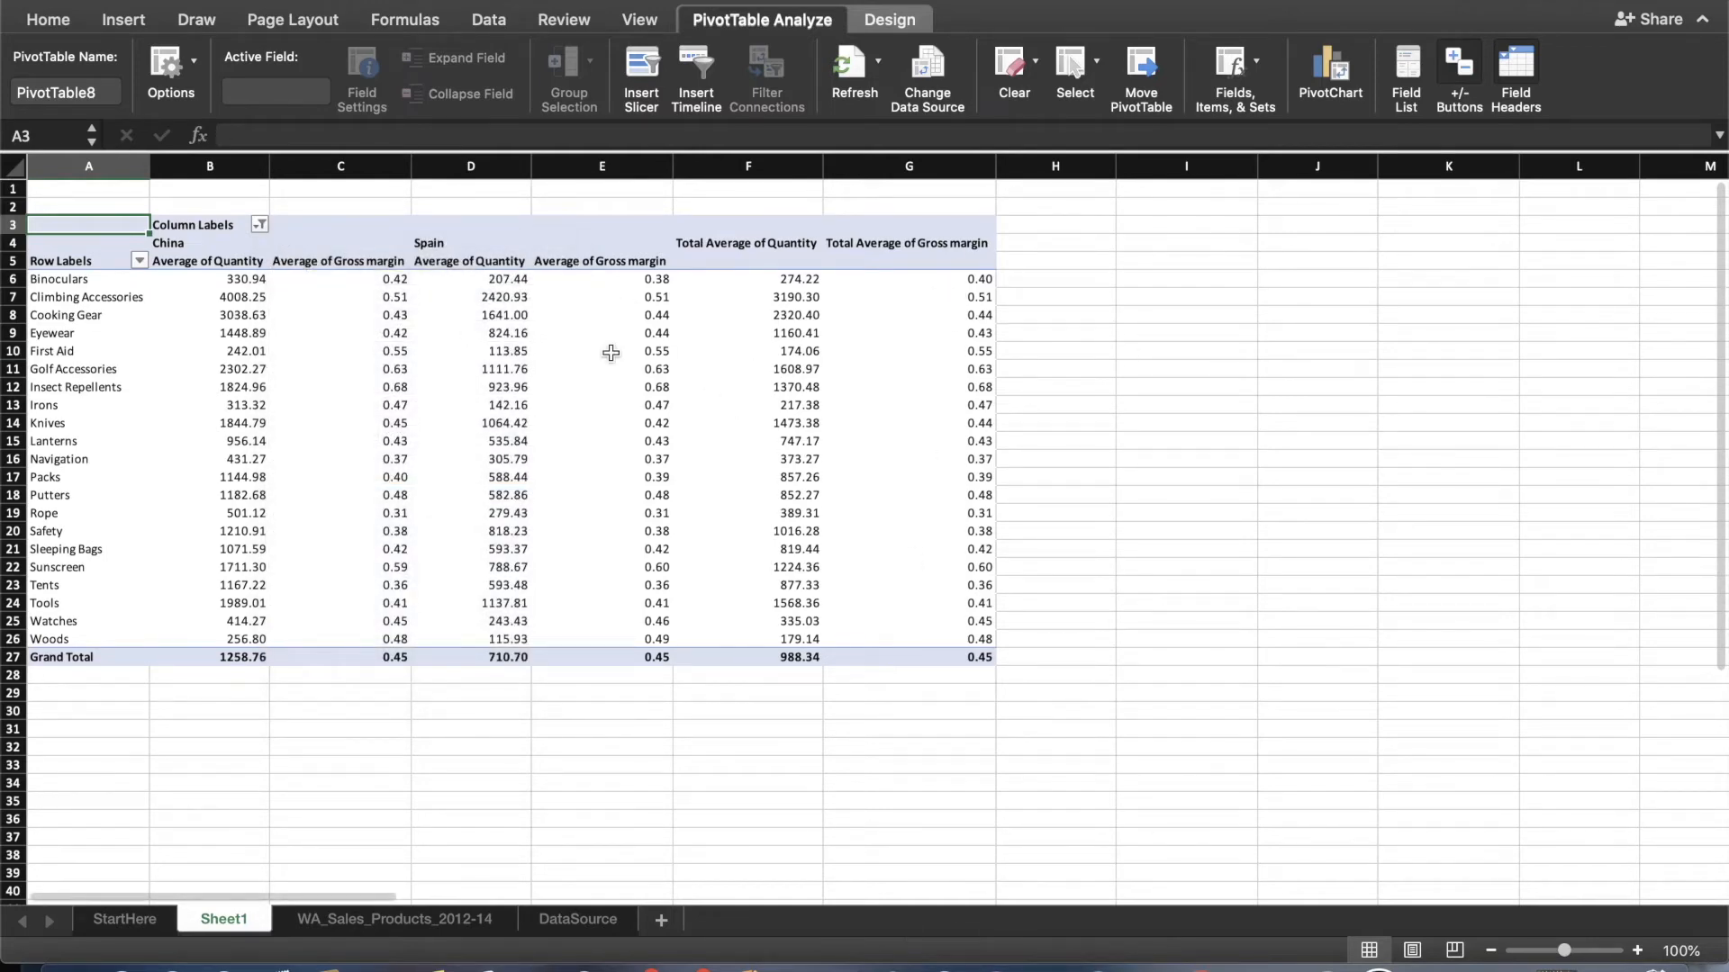
Insert a clustered column and line combo chart based on the PivotTable.
scroll(497, 378, "down", 2)
scroll(497, 379, "up", 3)
left_click(63, 279)
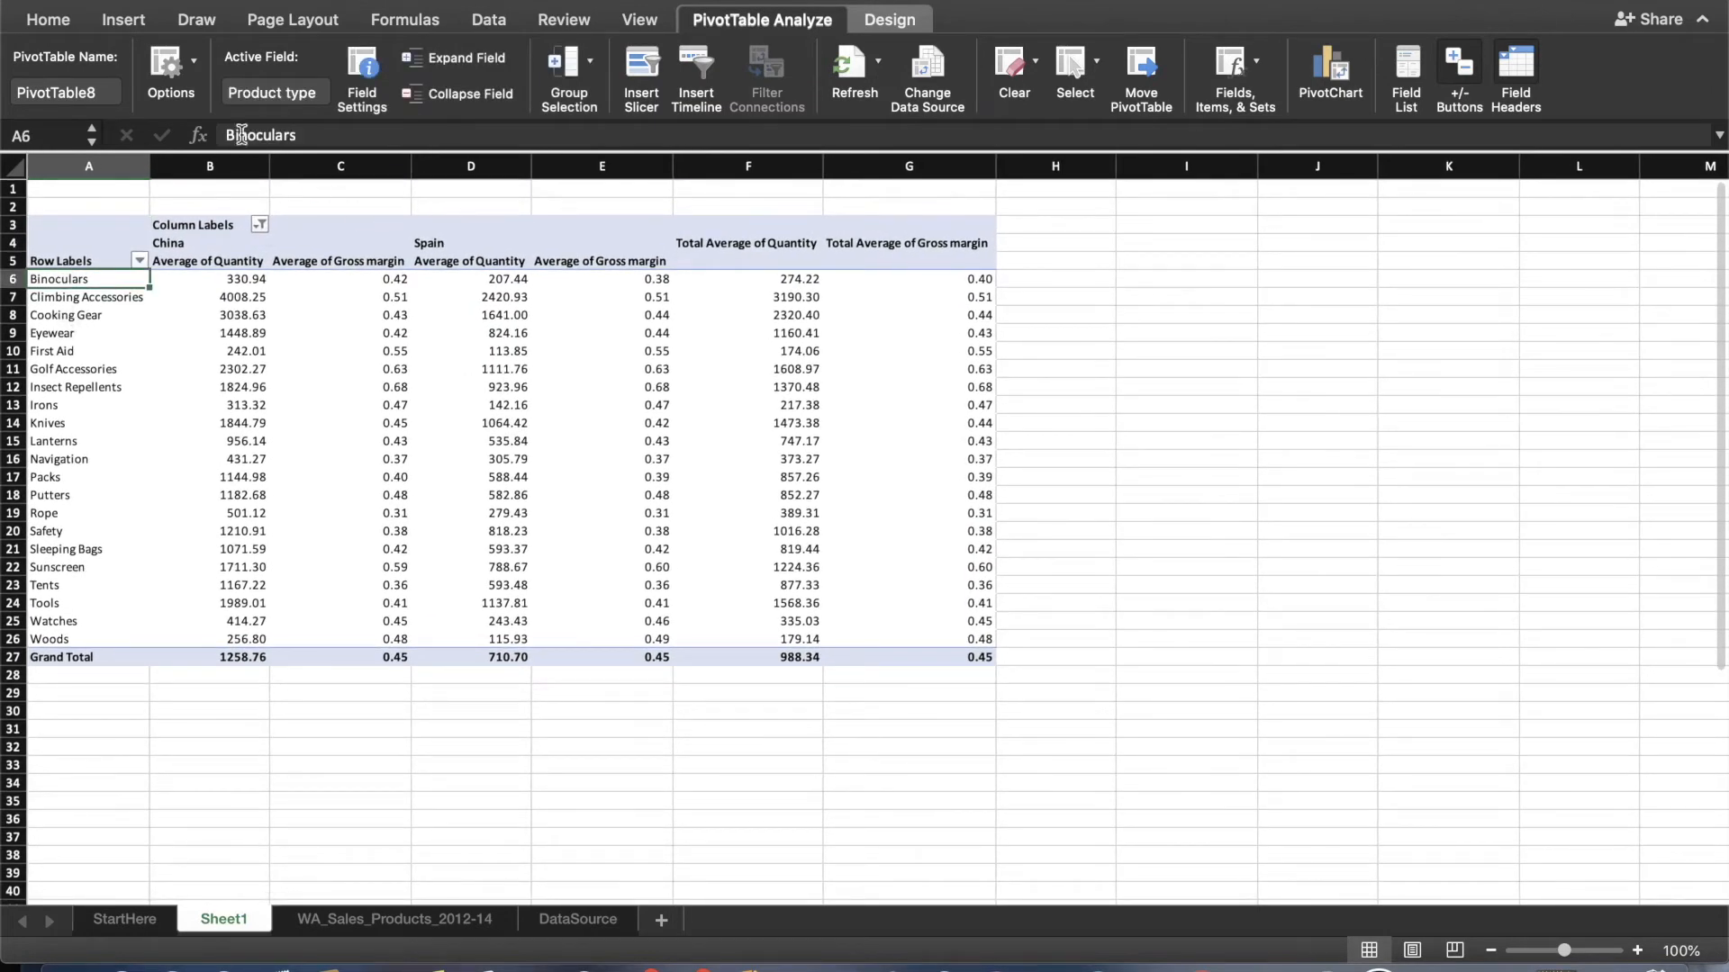
left_click(125, 20)
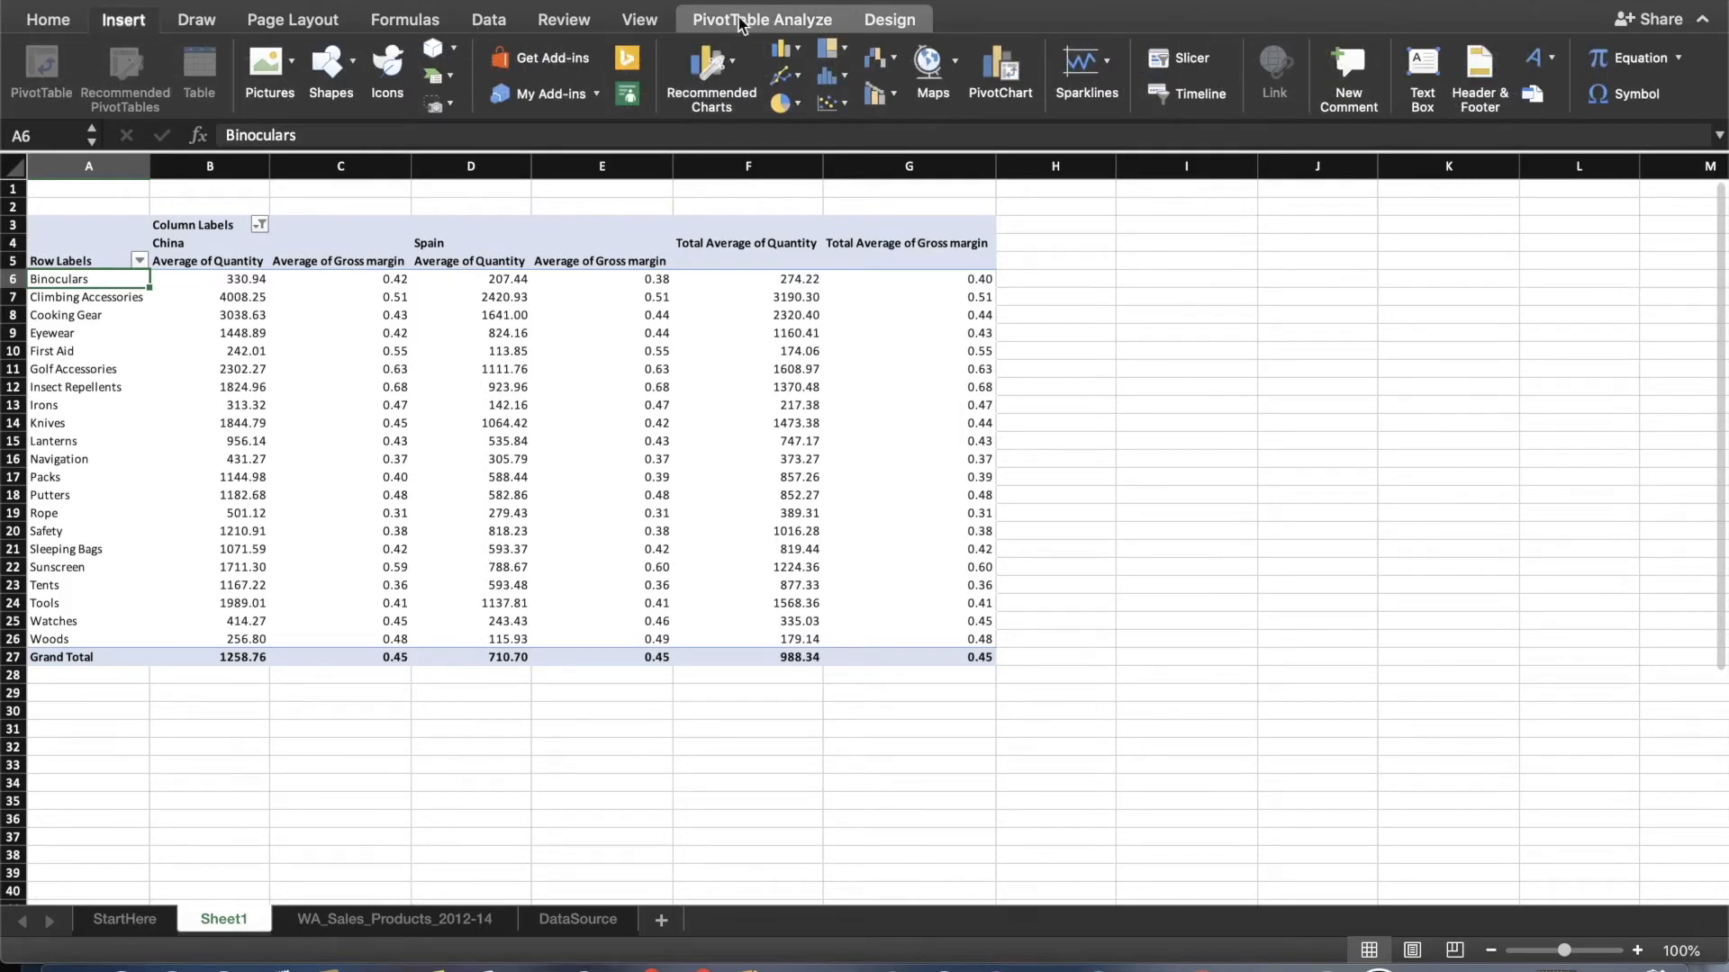
left_click(714, 74)
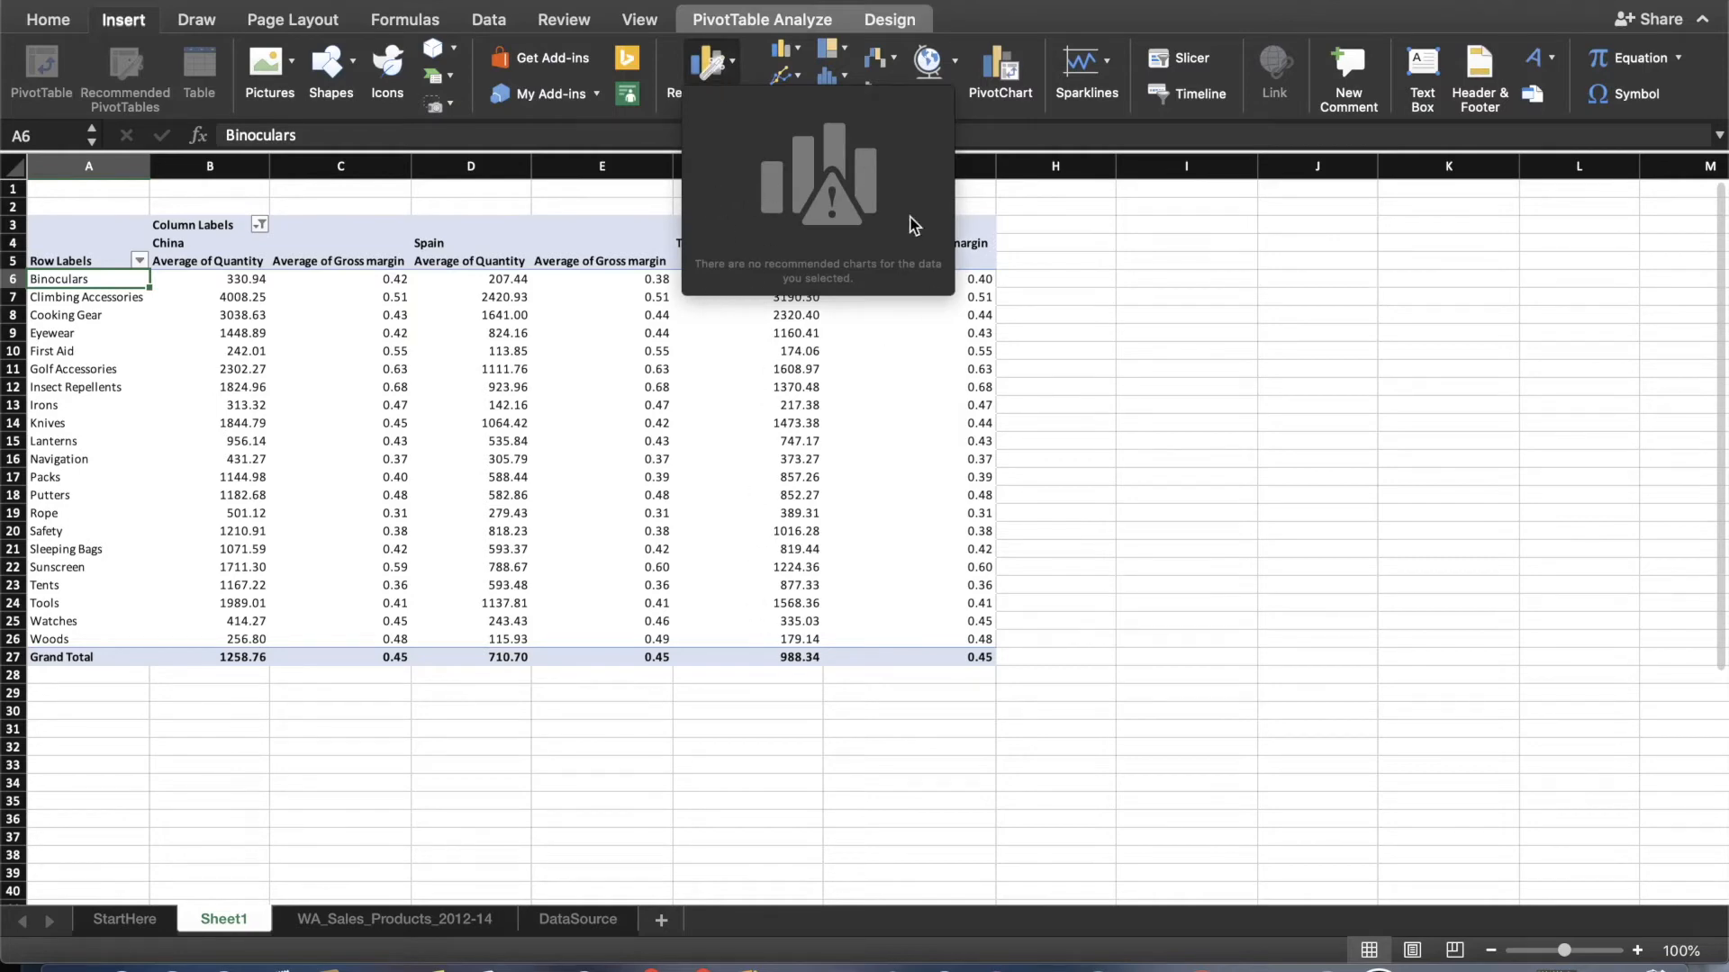
left_click(1049, 311)
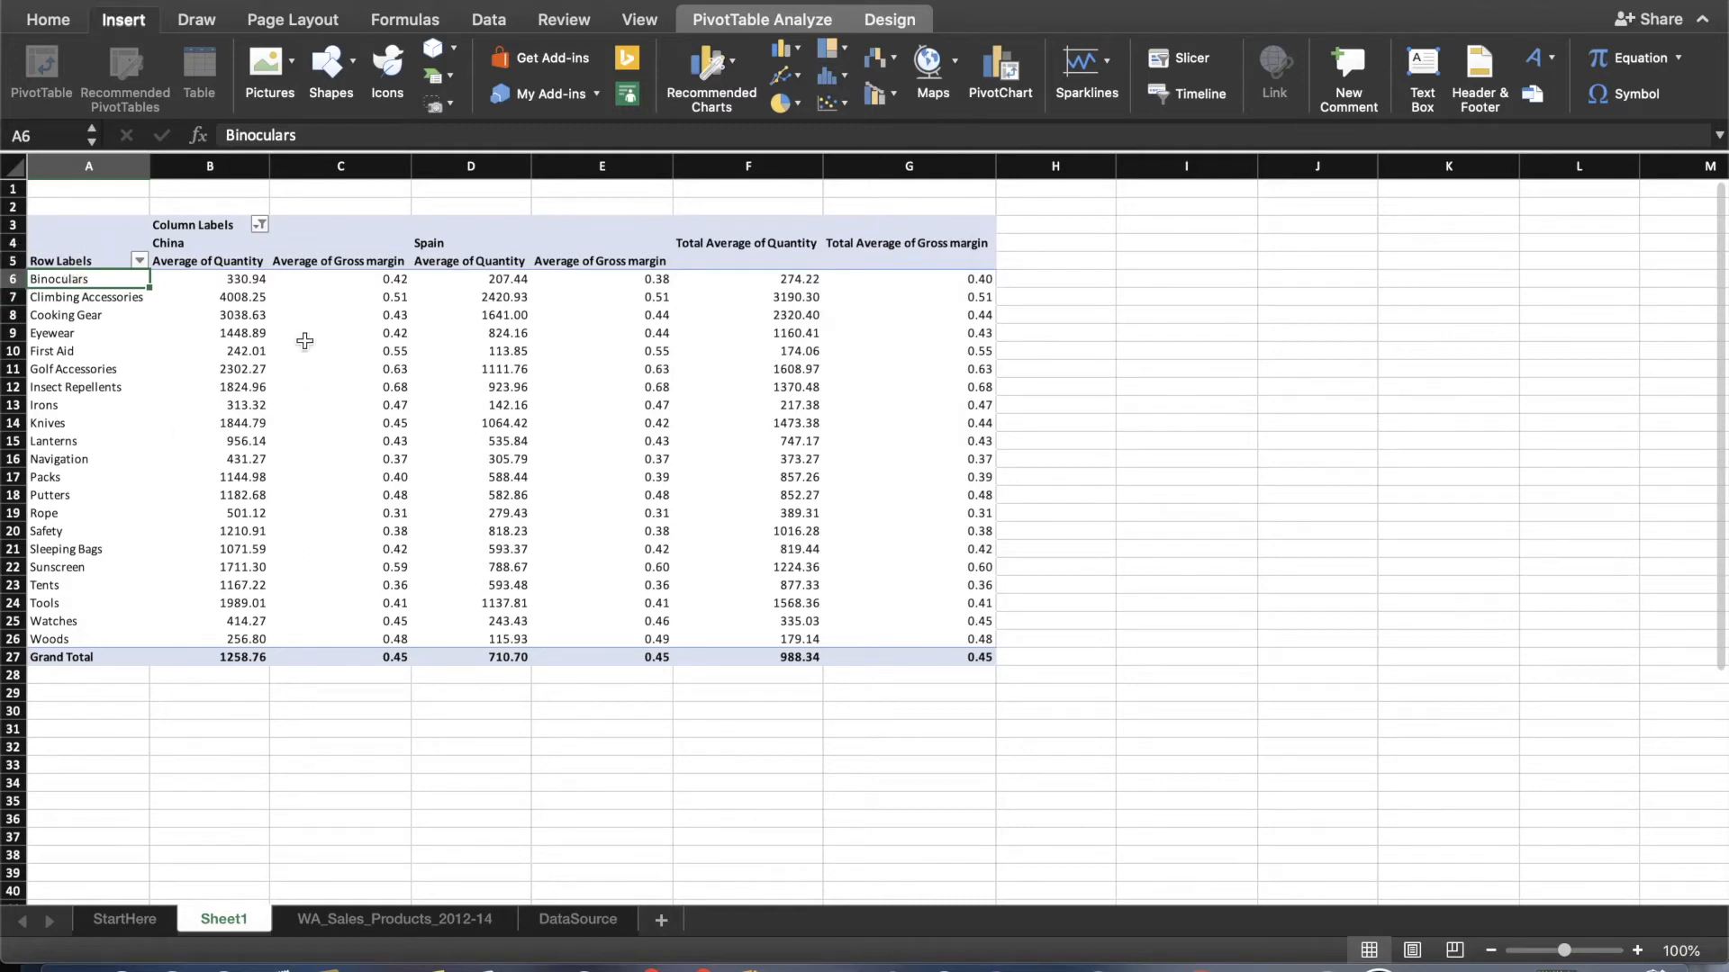
left_click(877, 101)
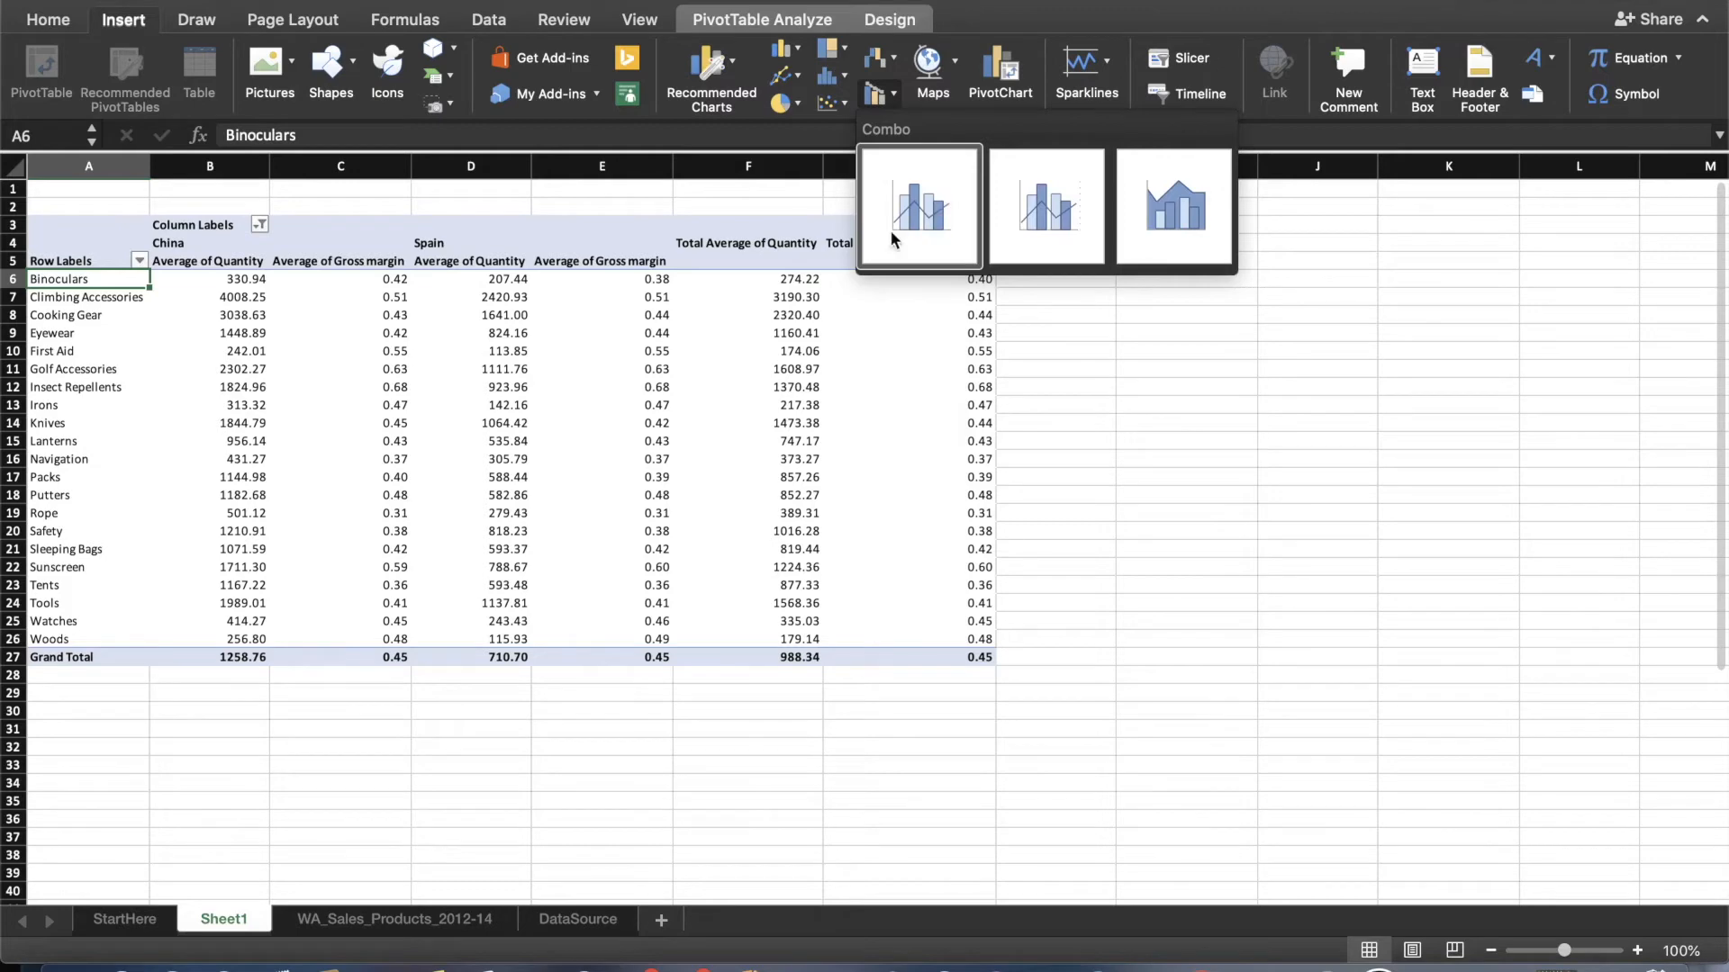
left_click(933, 196)
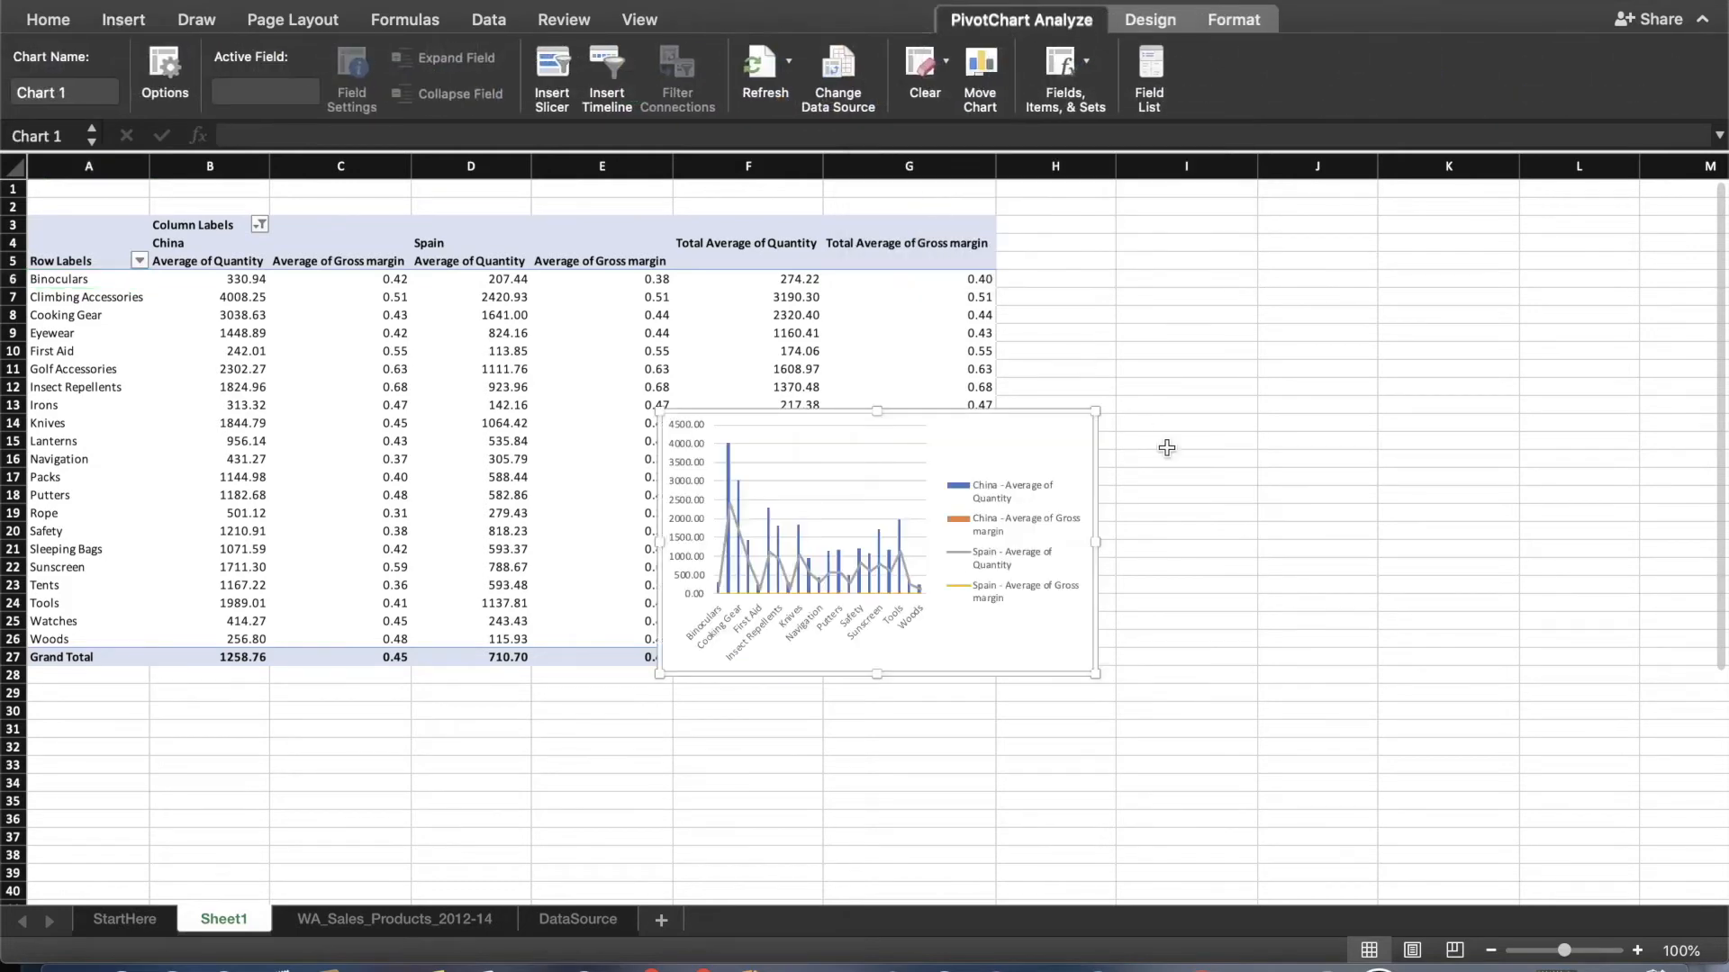
Move the combo chart below the PivotTable and enlarge it to span columns A to G, about rows 29 to 51.
scroll(1166, 448, "down", 5)
left_click_drag(980, 345, 966, 738)
scroll(1193, 602, "down", 3)
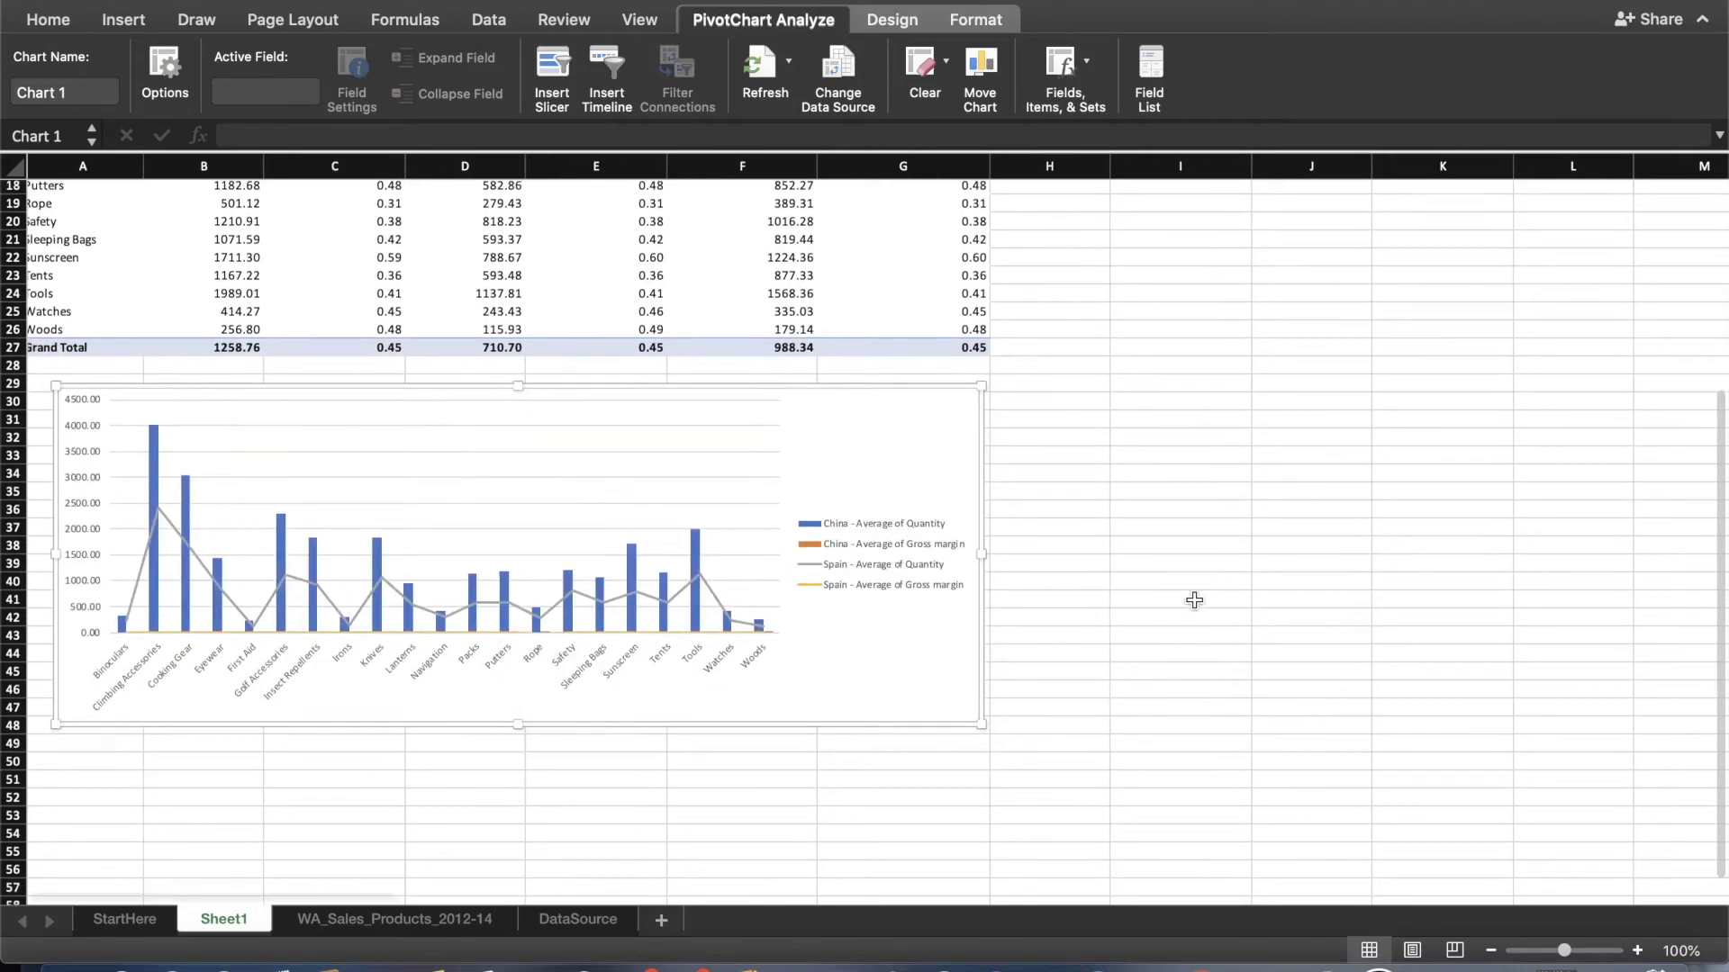
left_click_drag(524, 672, 518, 727)
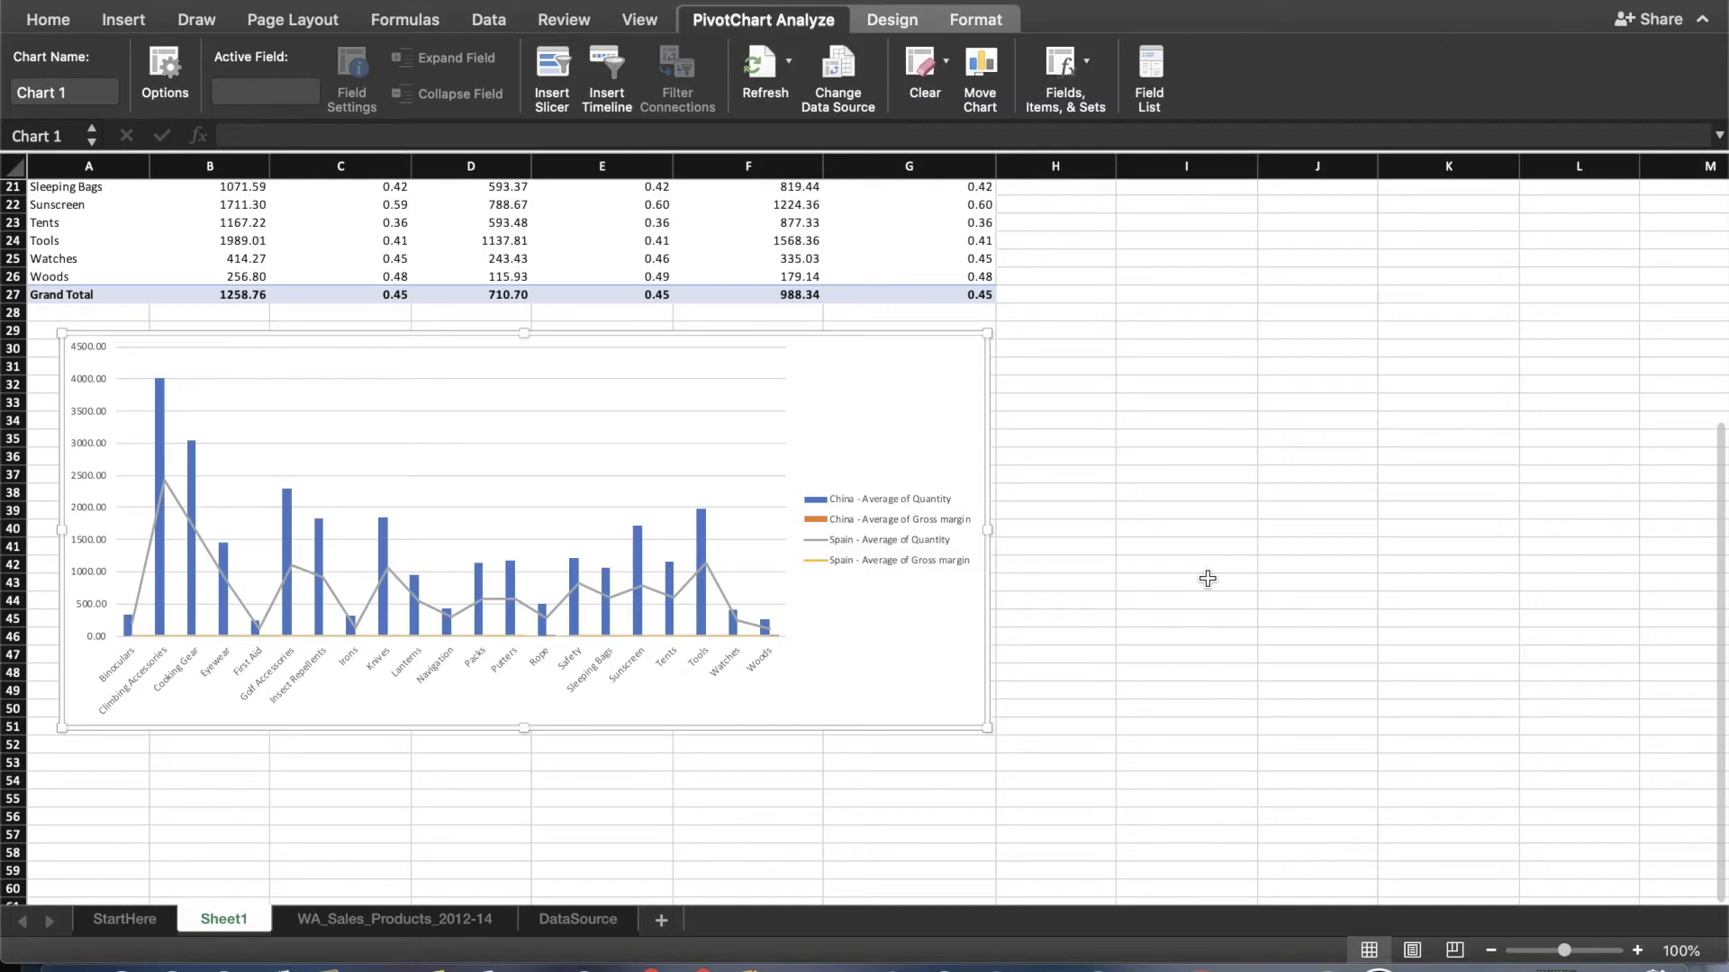
Plot the China - Average of Quantity series on the secondary axis and close the series formatting options.
left_click(819, 497)
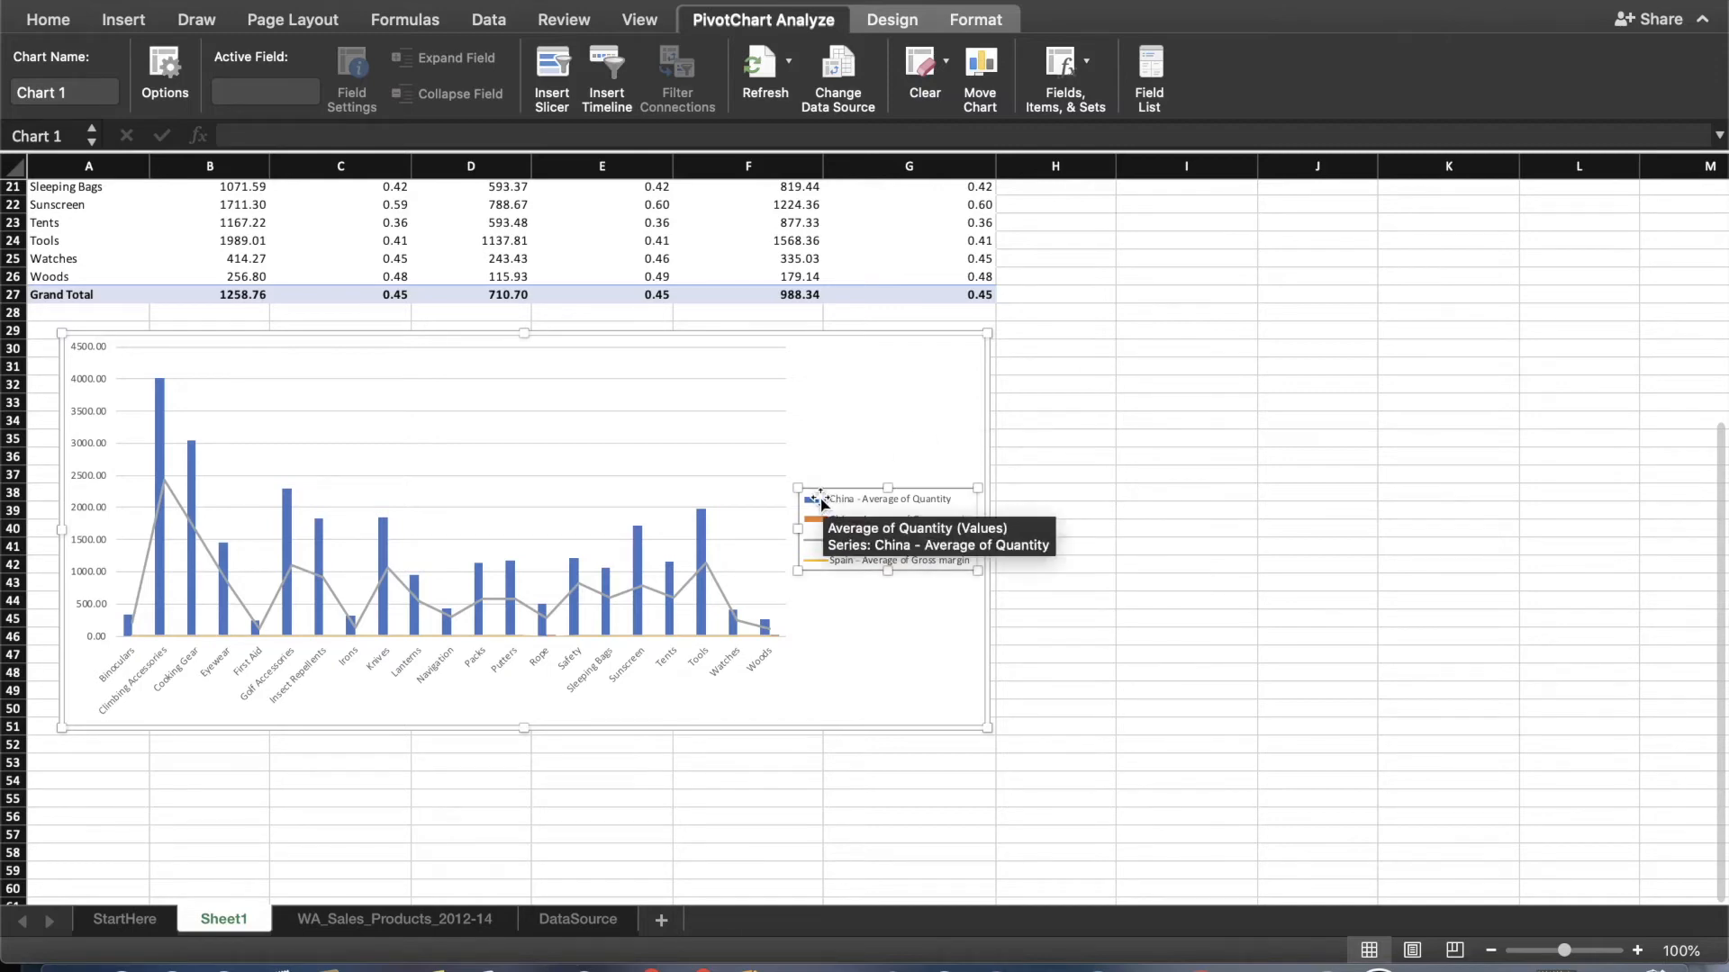
left_click(821, 501)
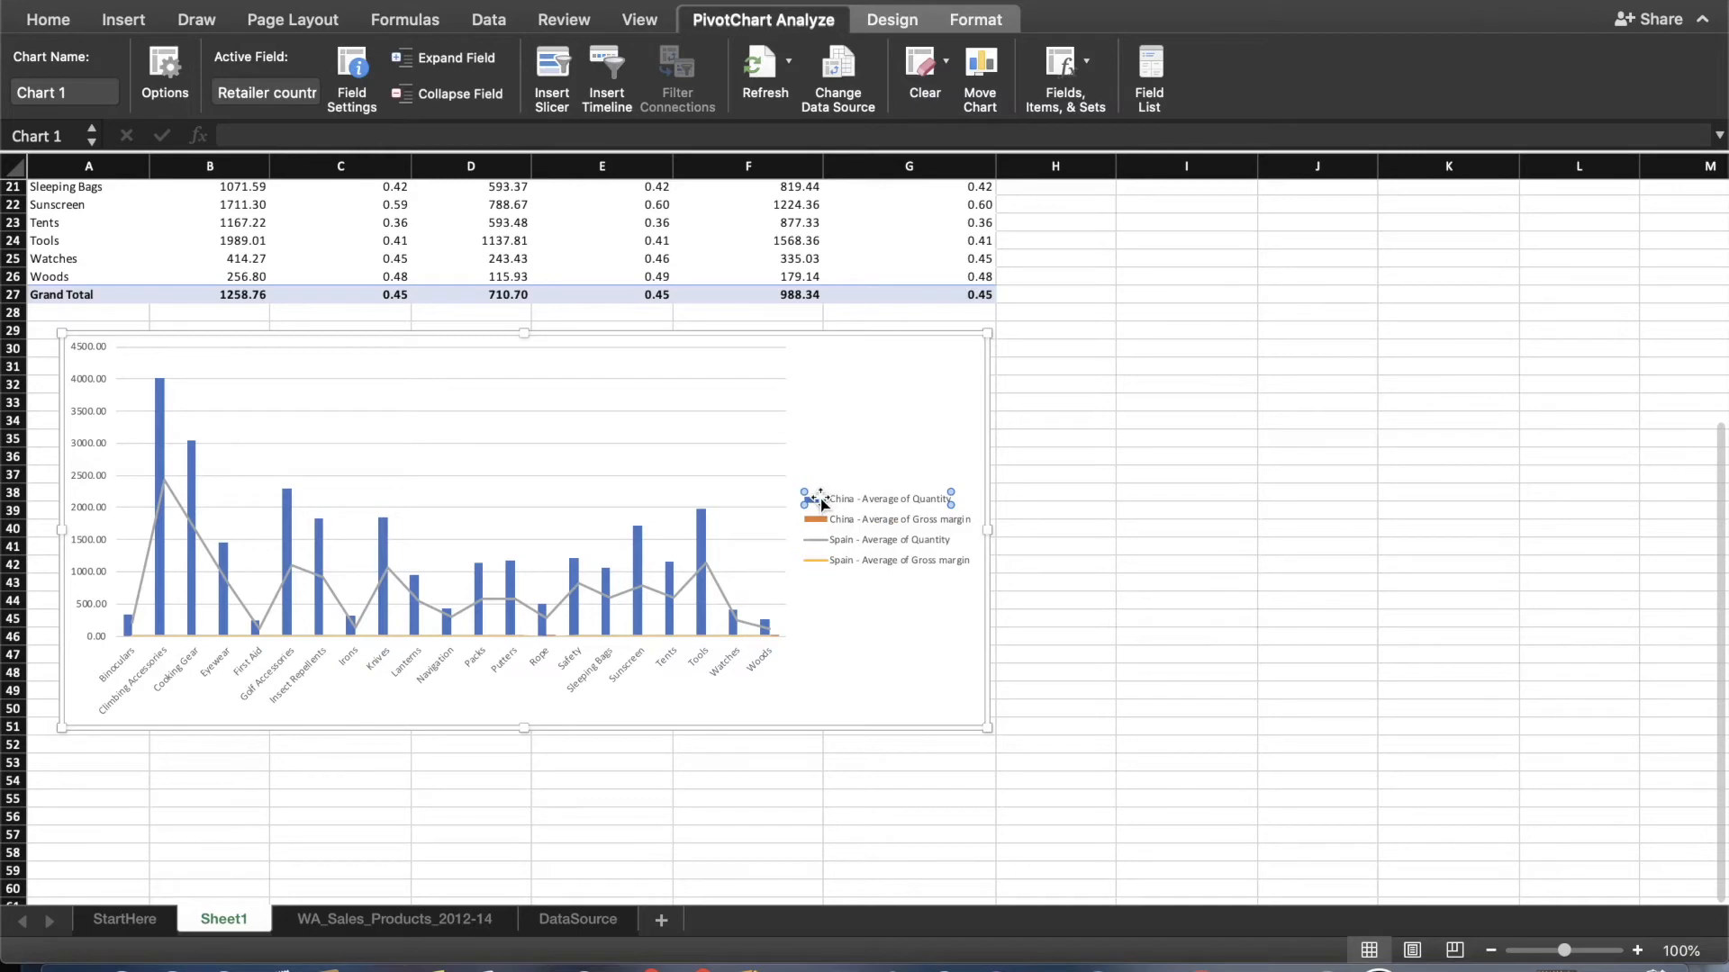
right_click(821, 502)
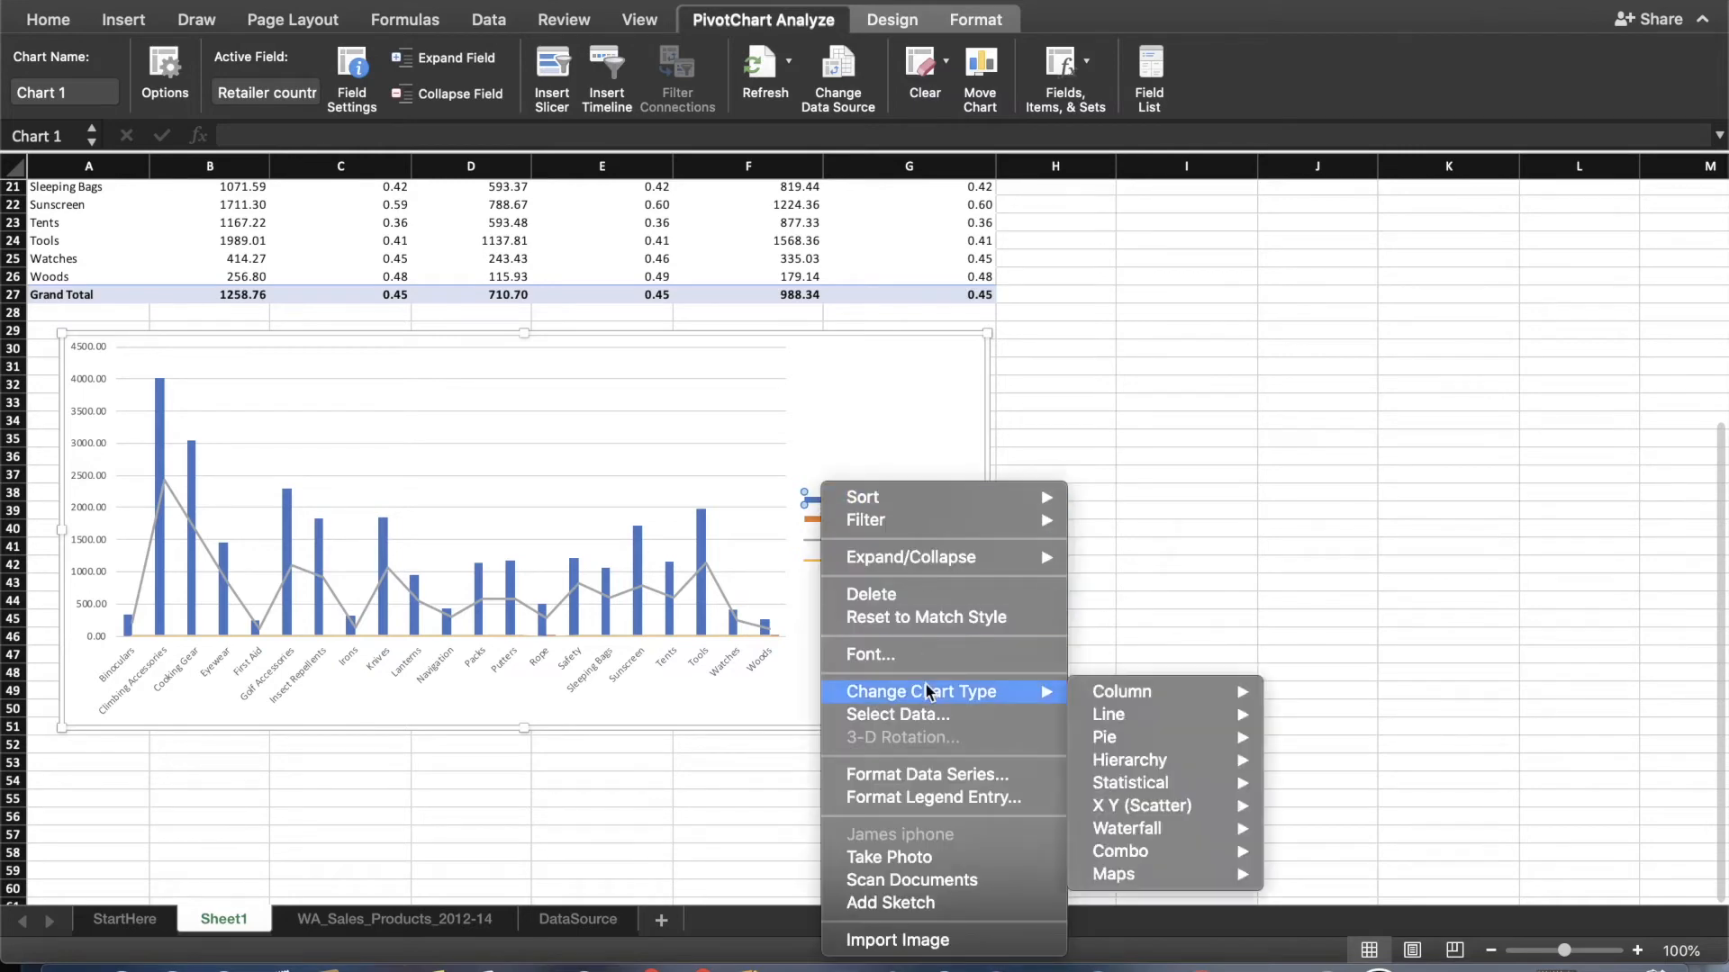
left_click(940, 778)
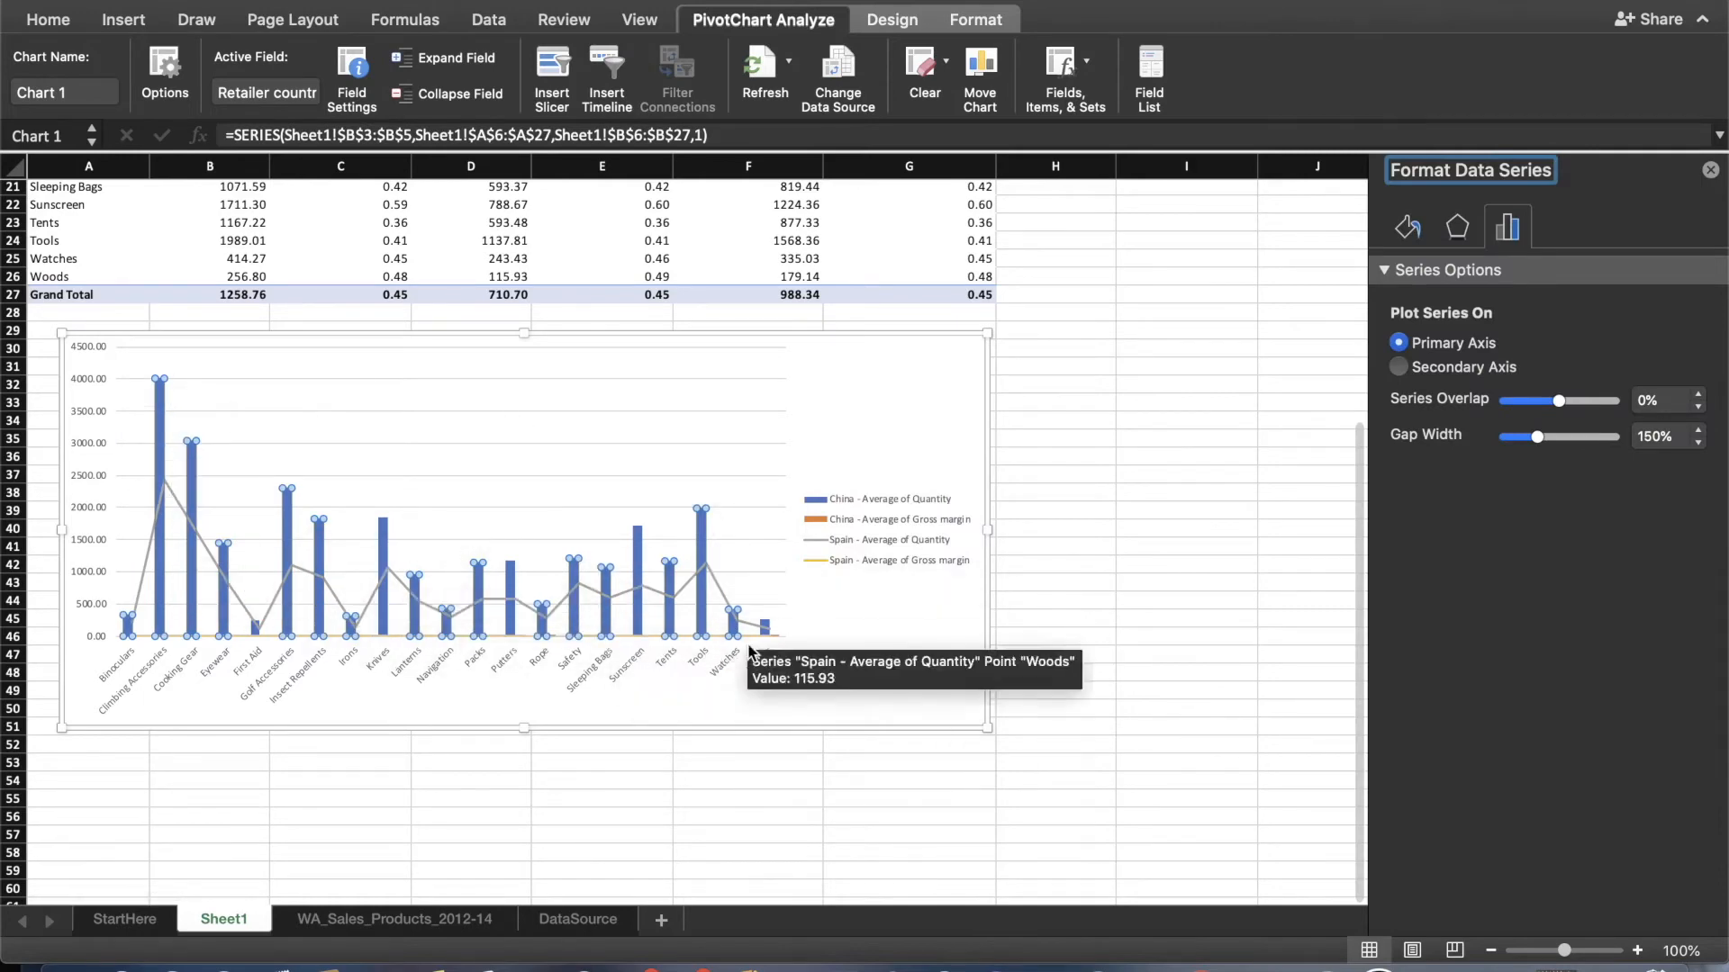
left_click(1401, 368)
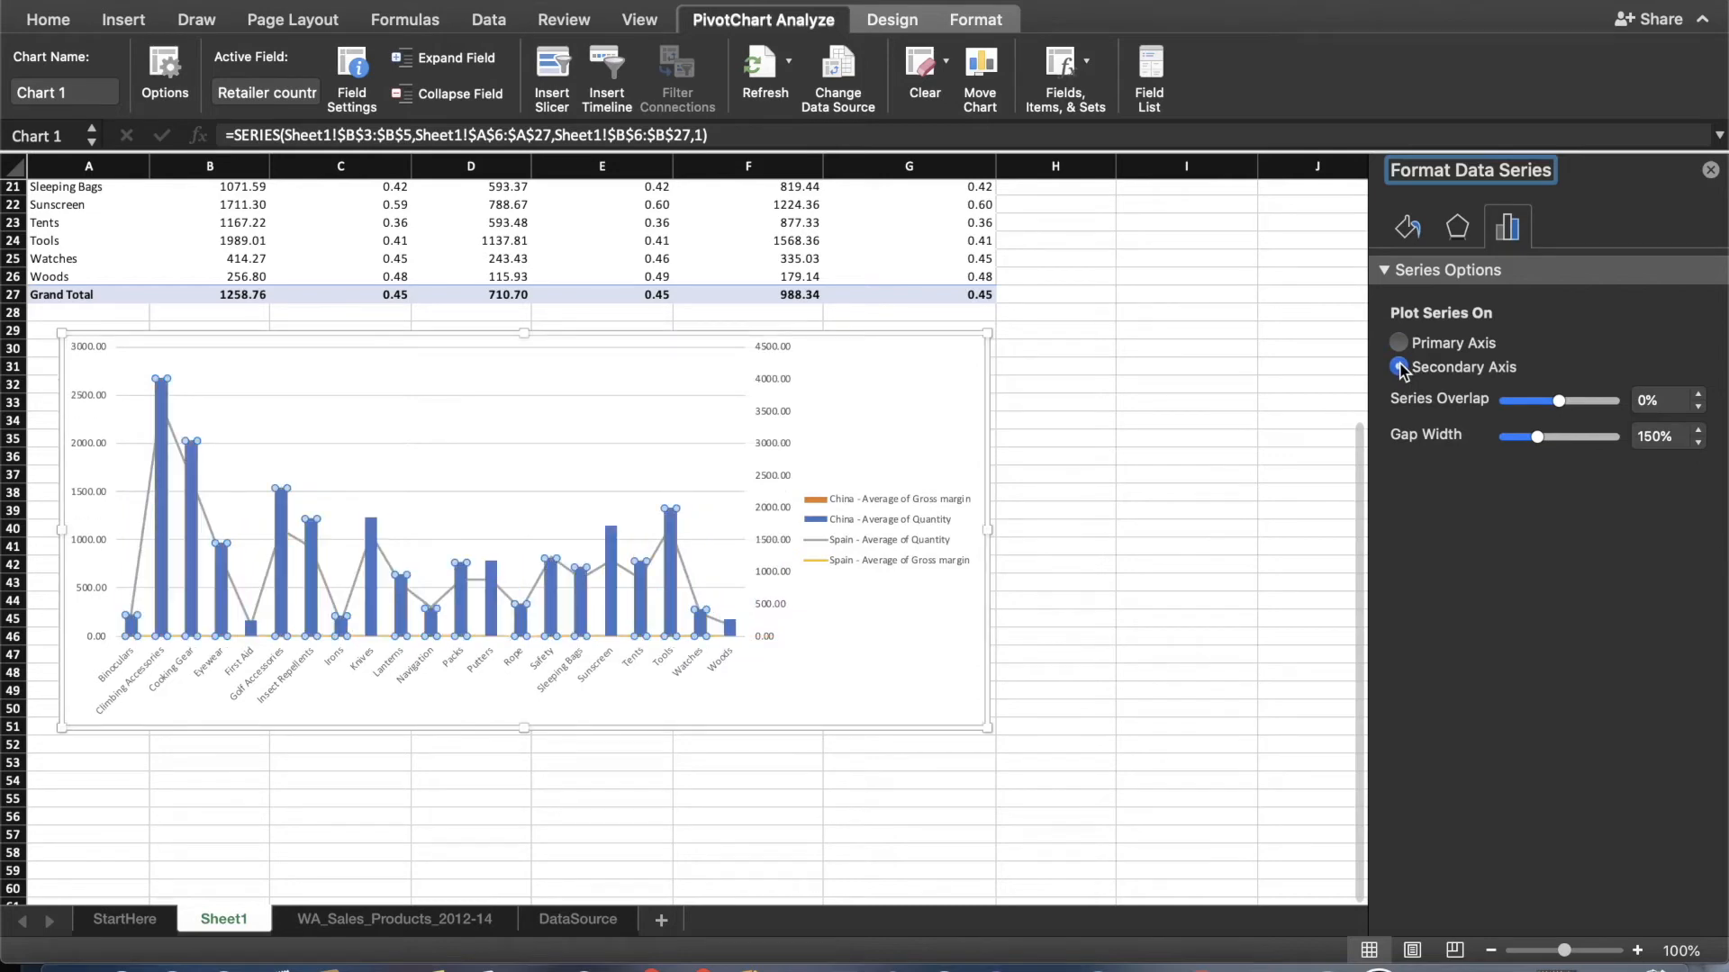
left_click(1711, 171)
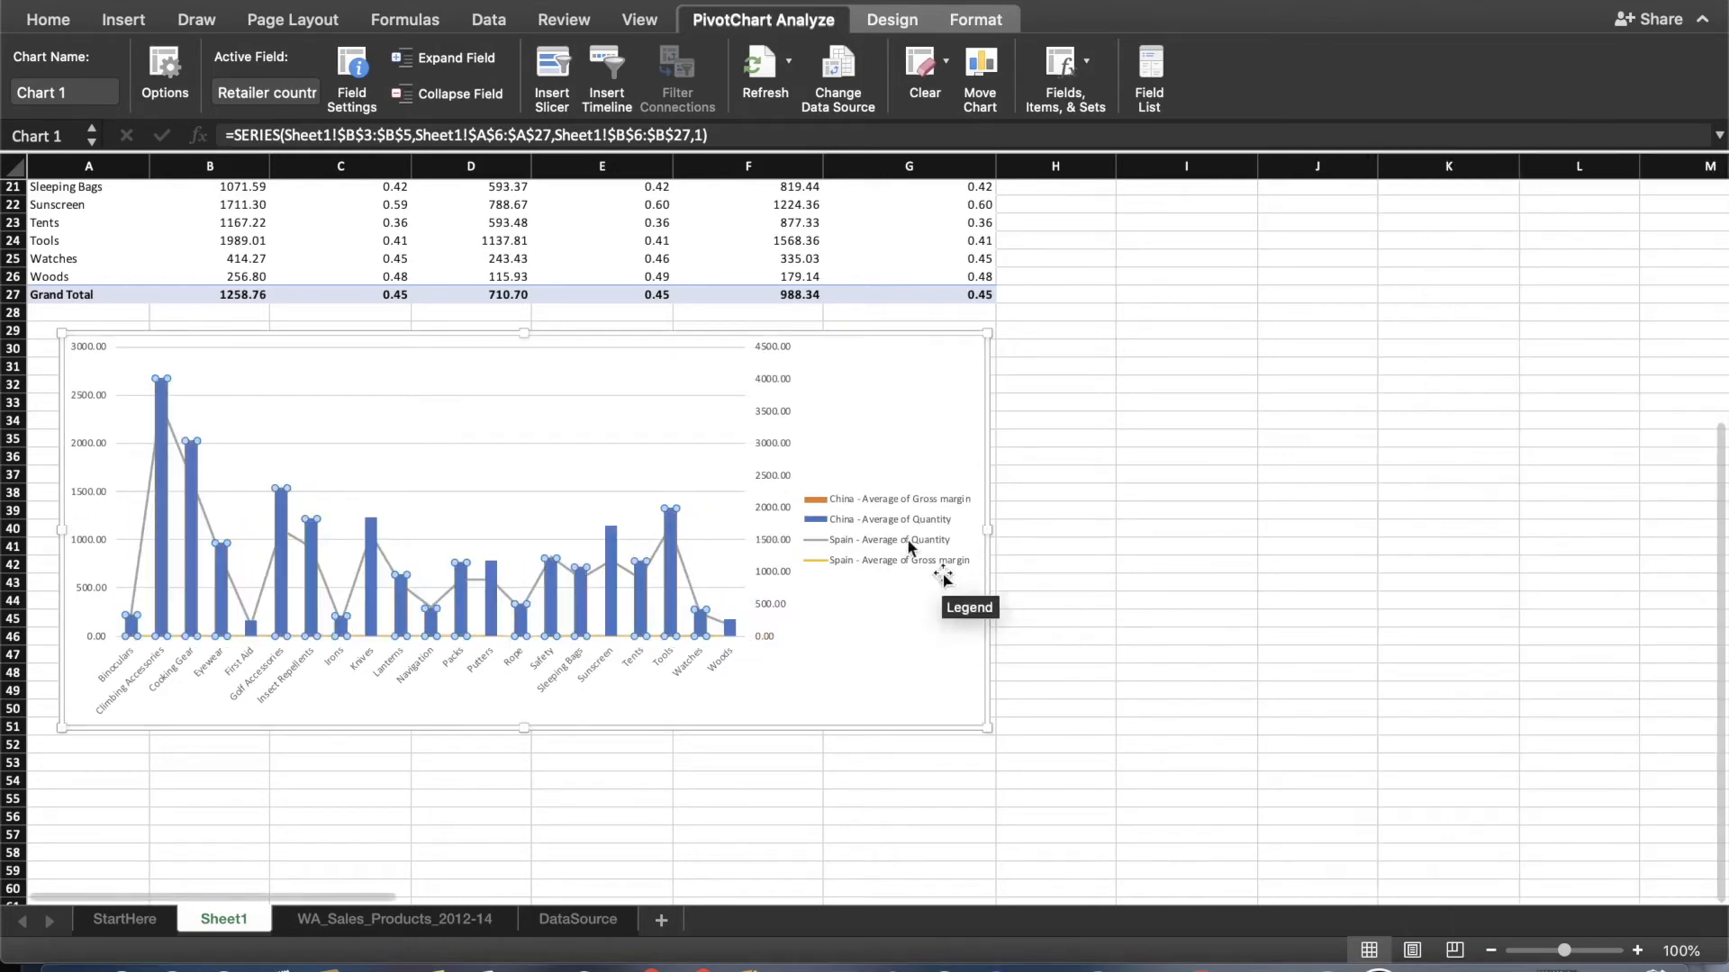
left_click(1114, 533)
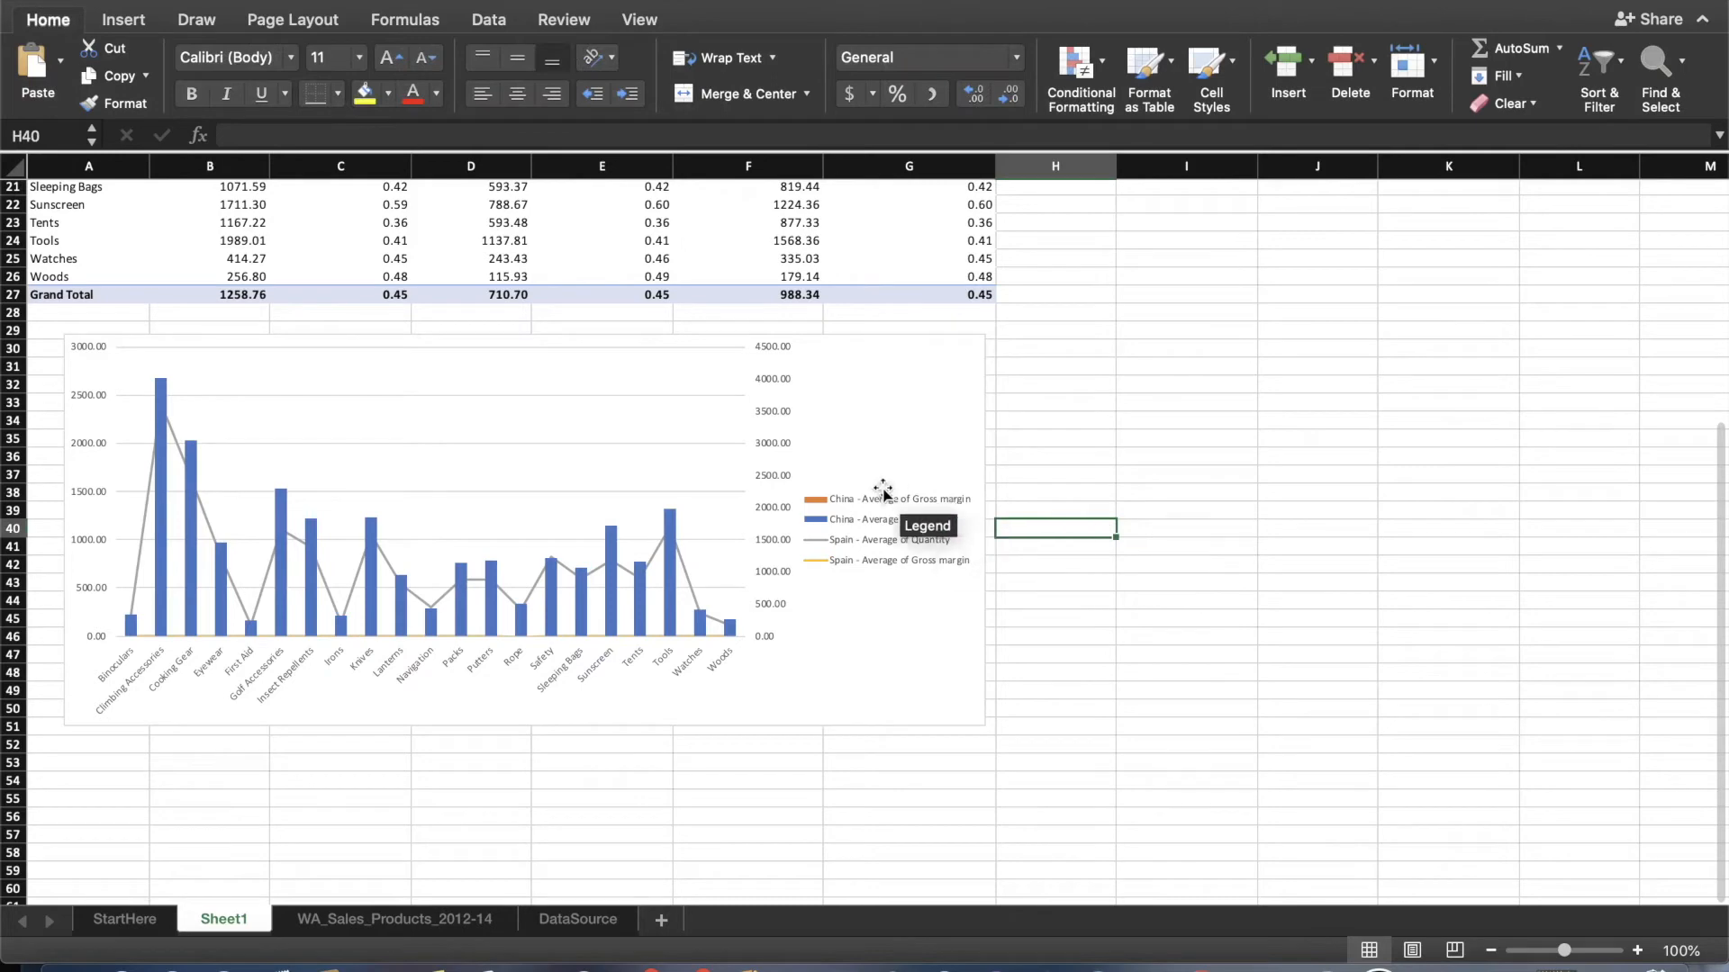
Change the chart type of the Spain - Average of Quantity series to Clustered Column.
left_click(820, 538)
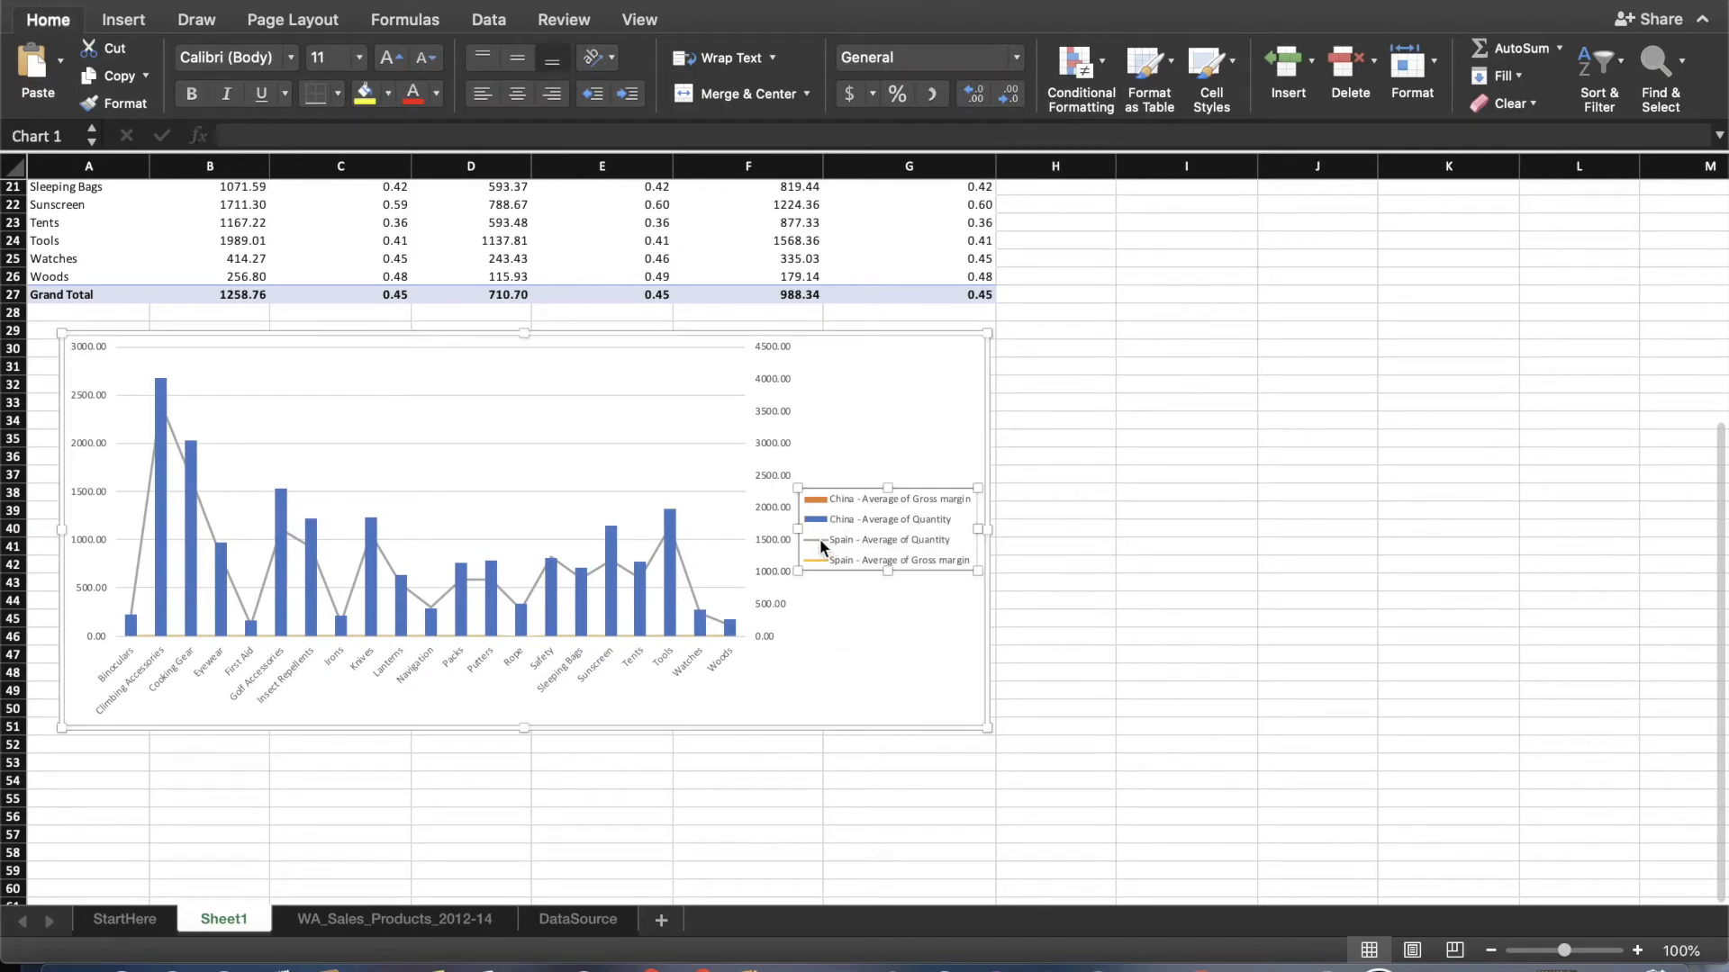
left_click(820, 540)
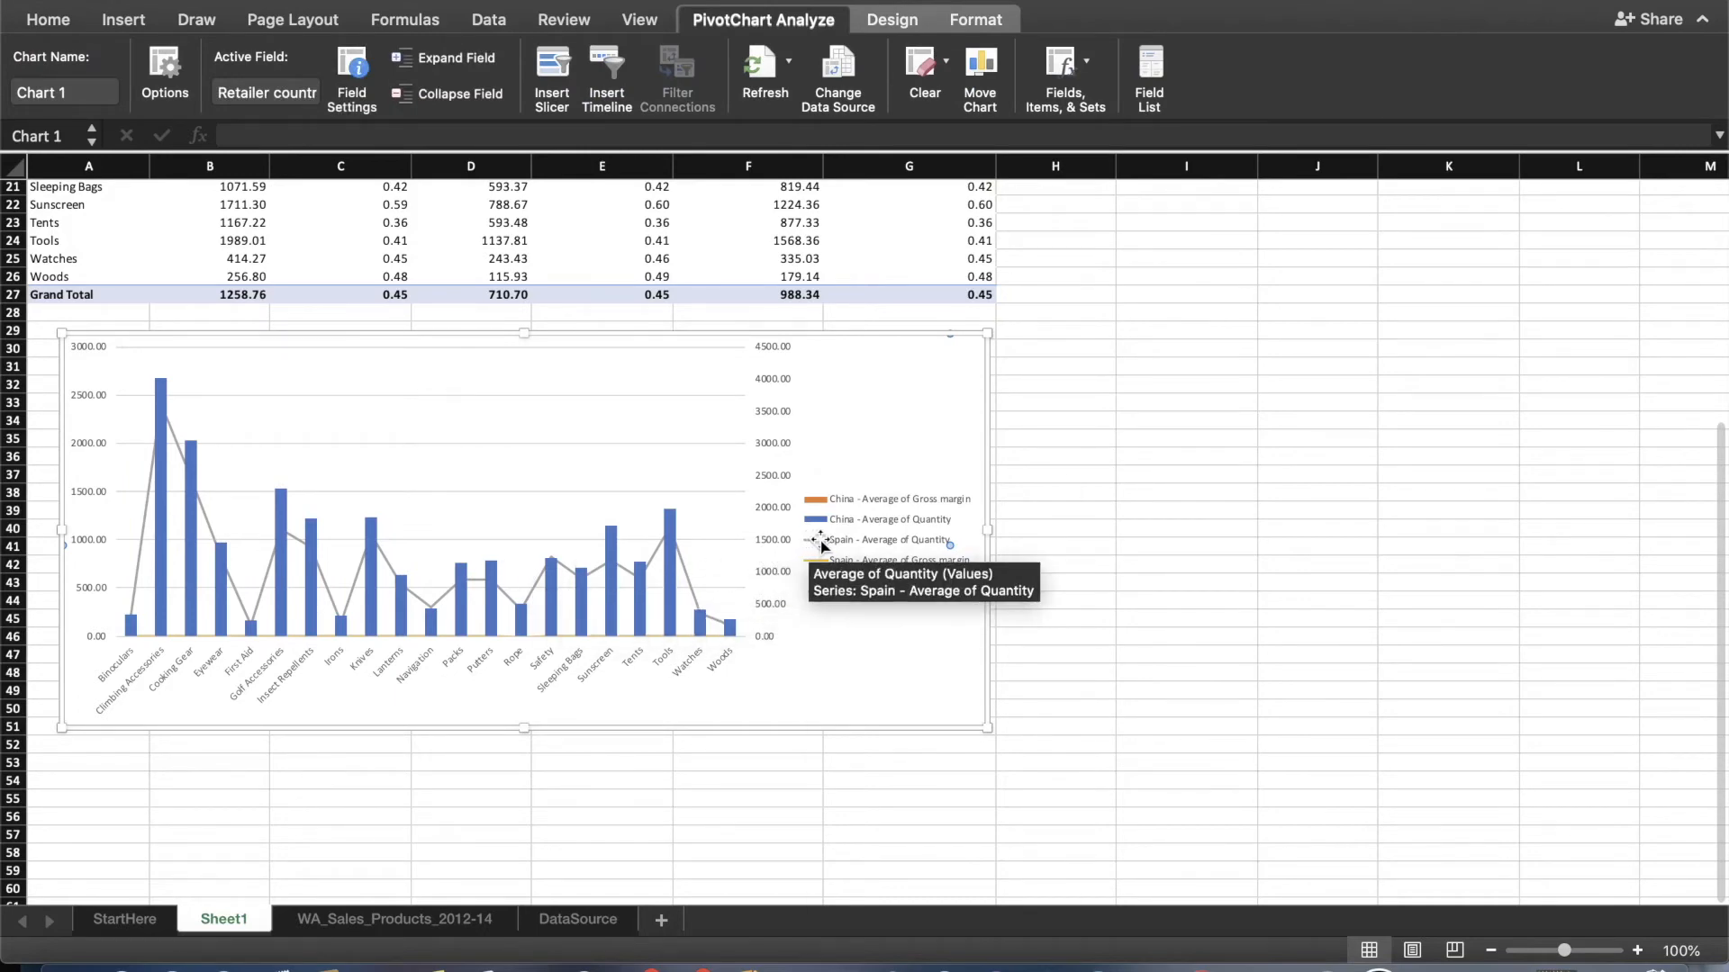
right_click(822, 543)
mouse_move(989, 693)
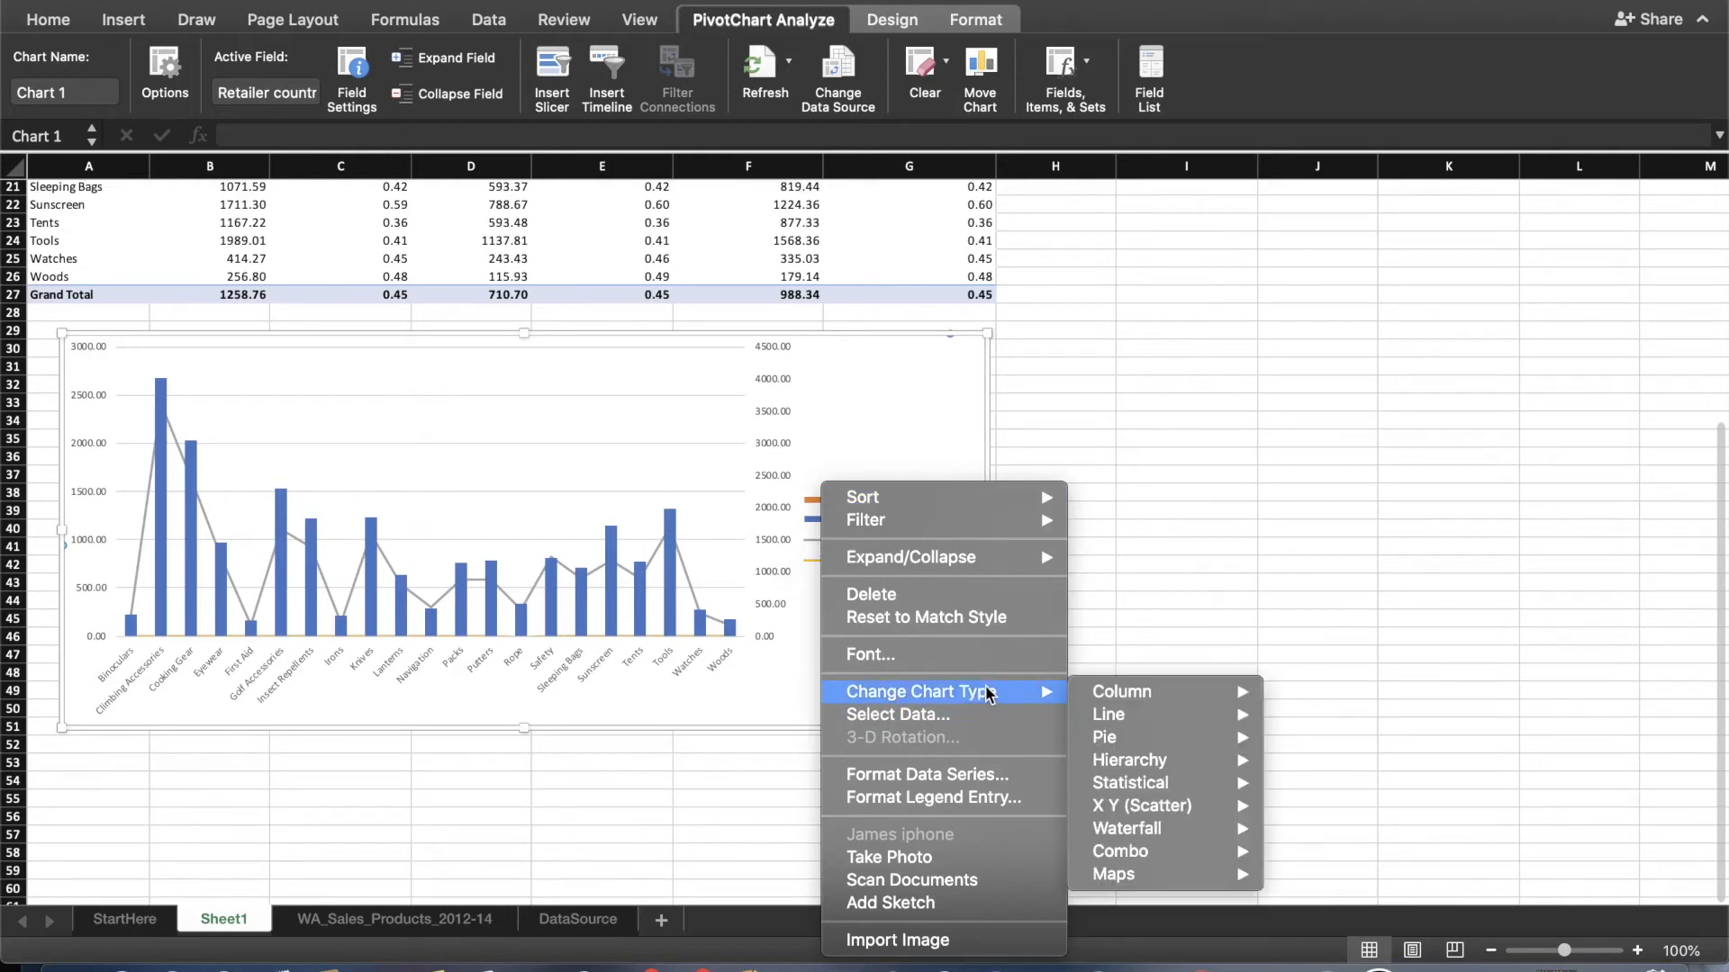
mouse_move(1153, 702)
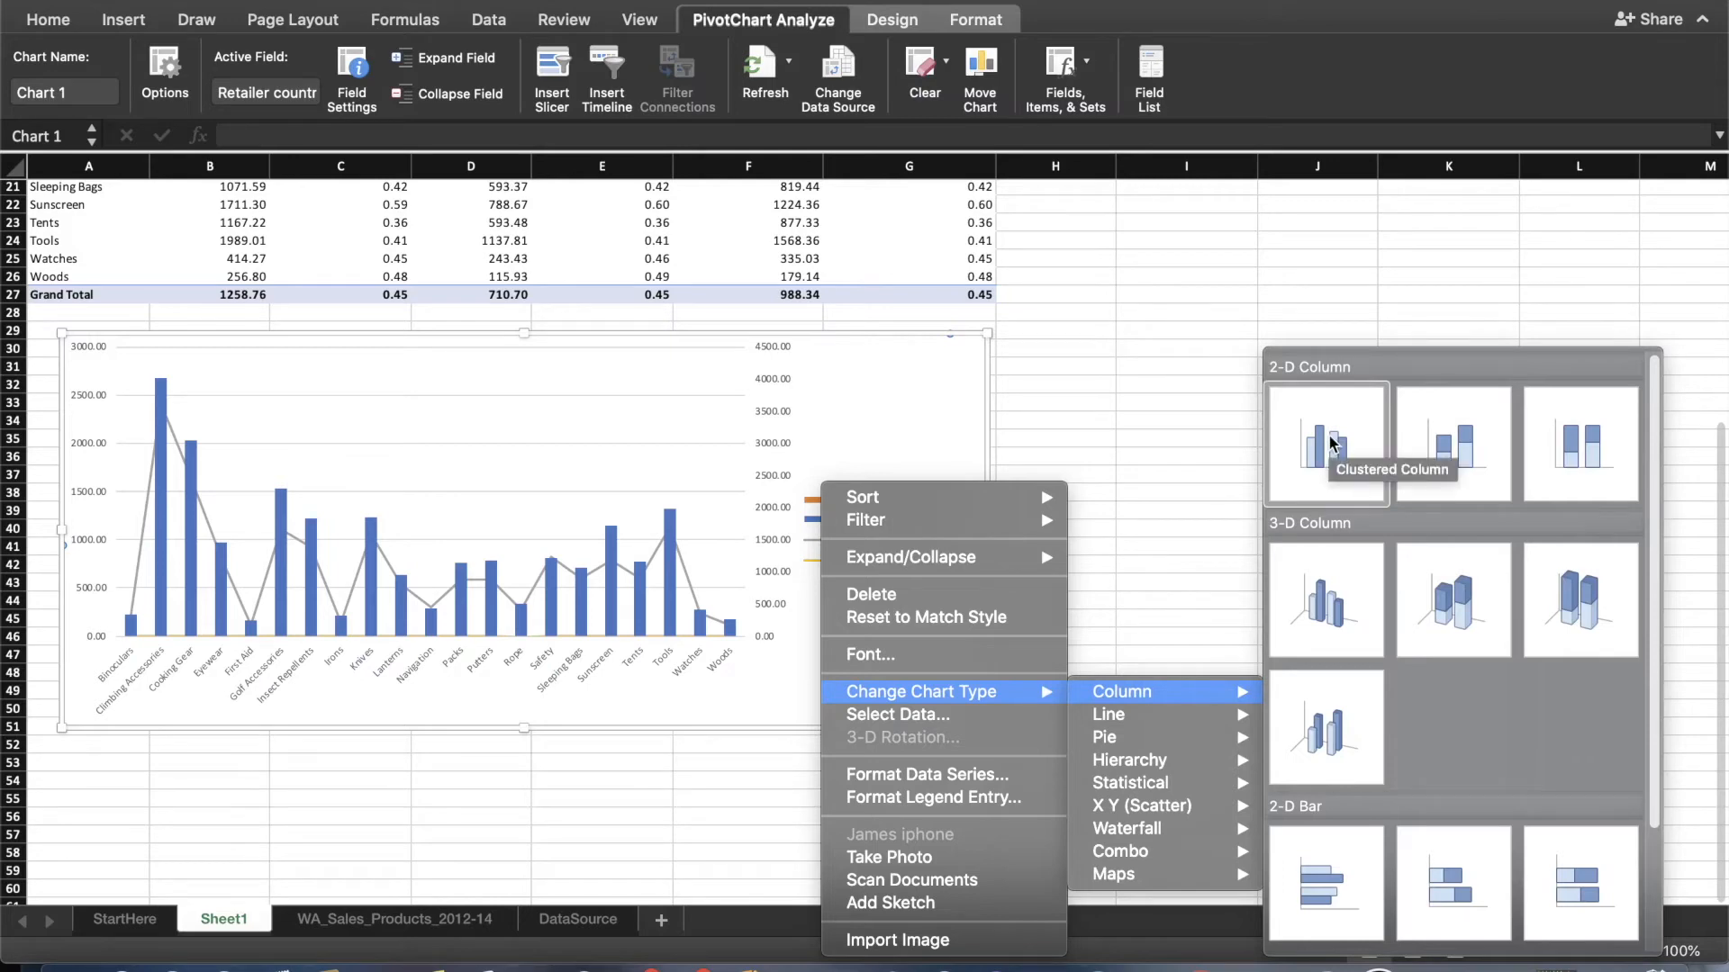
left_click(1330, 443)
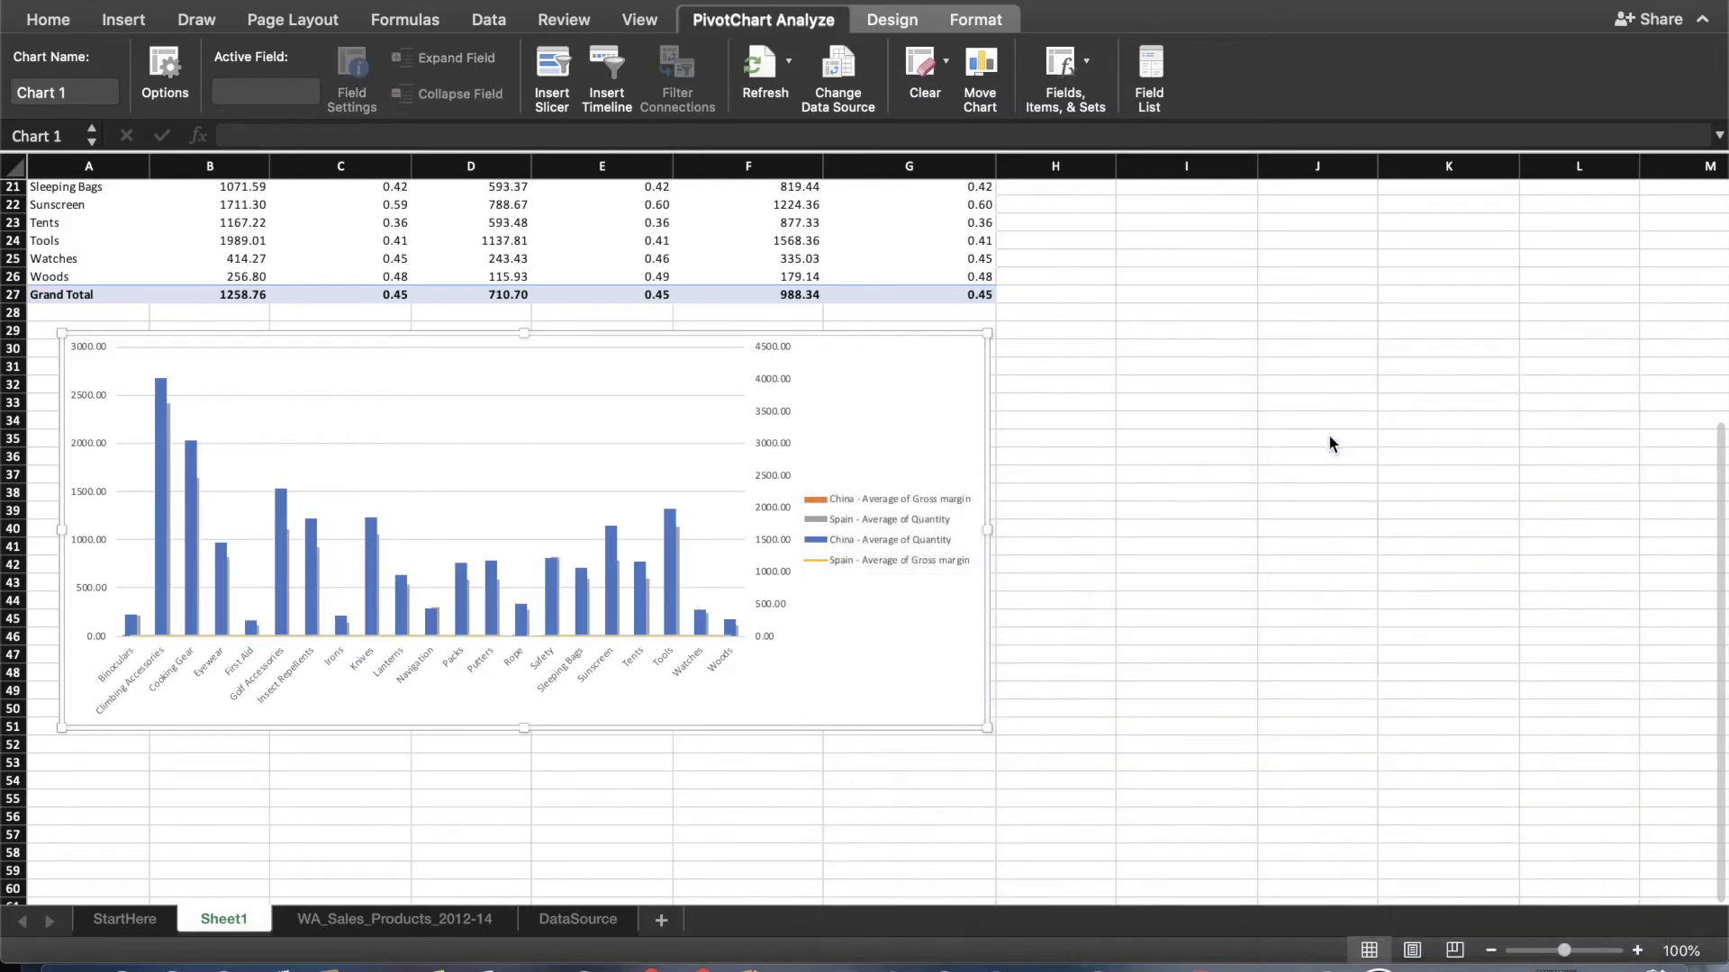
Plot the Spain - Average of Quantity series on the secondary axis and close the series formatting options.
left_click(820, 521)
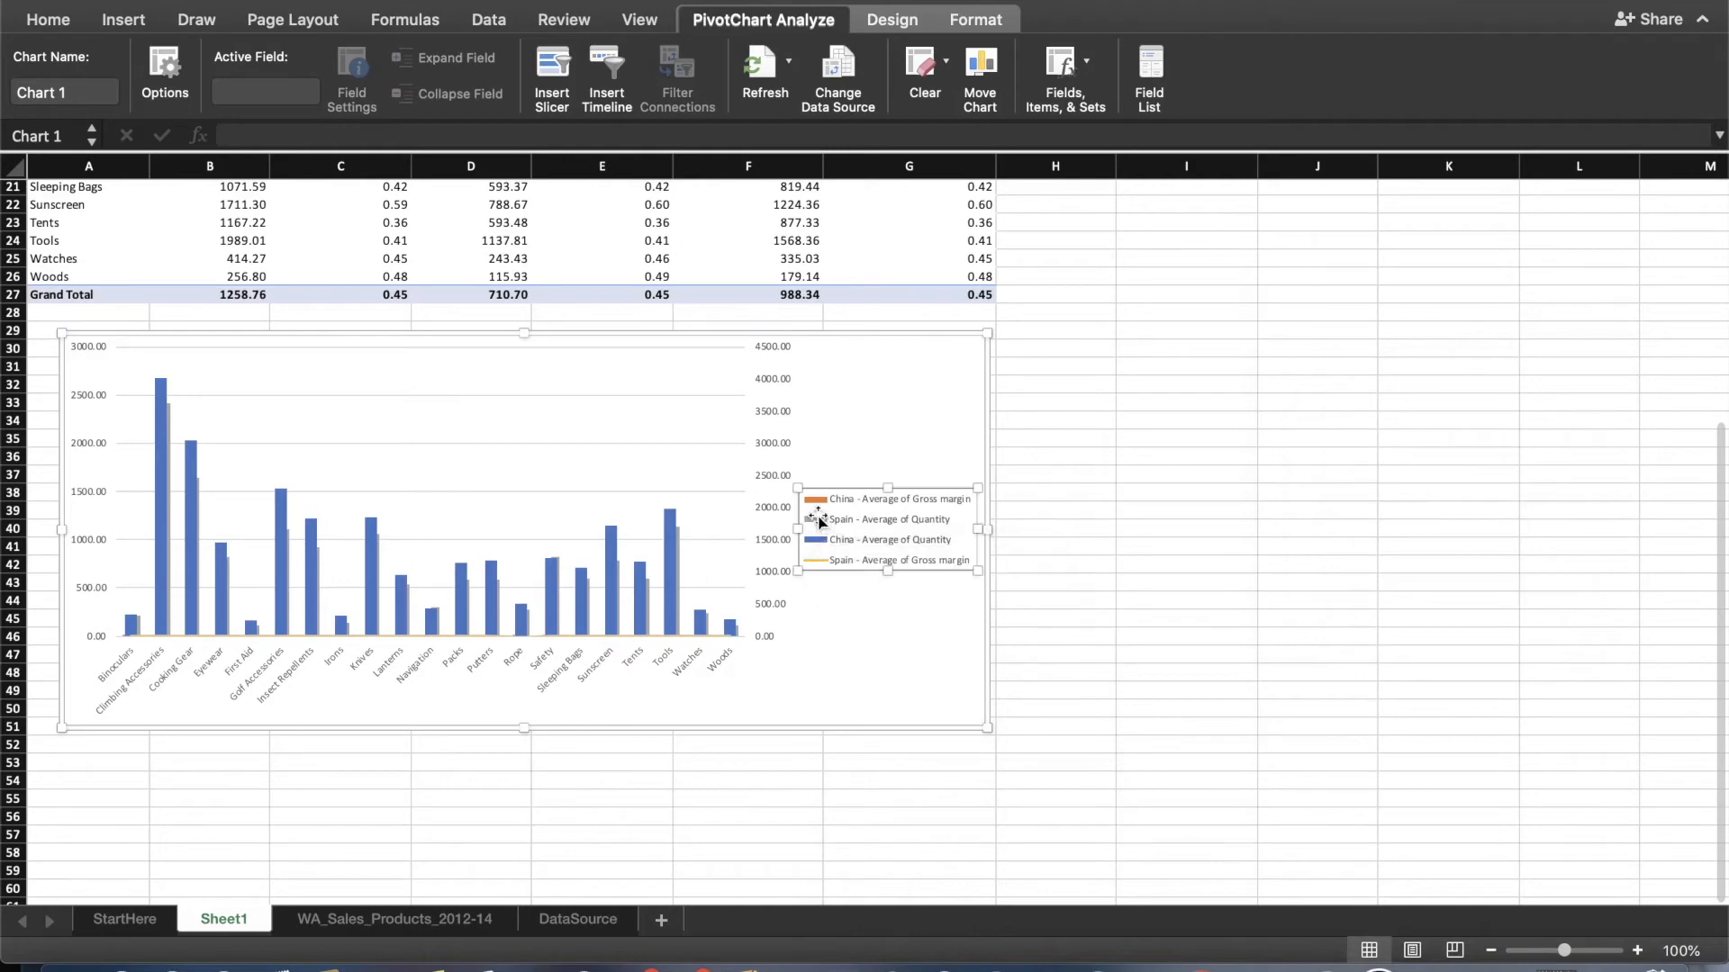
left_click(820, 522)
right_click(820, 521)
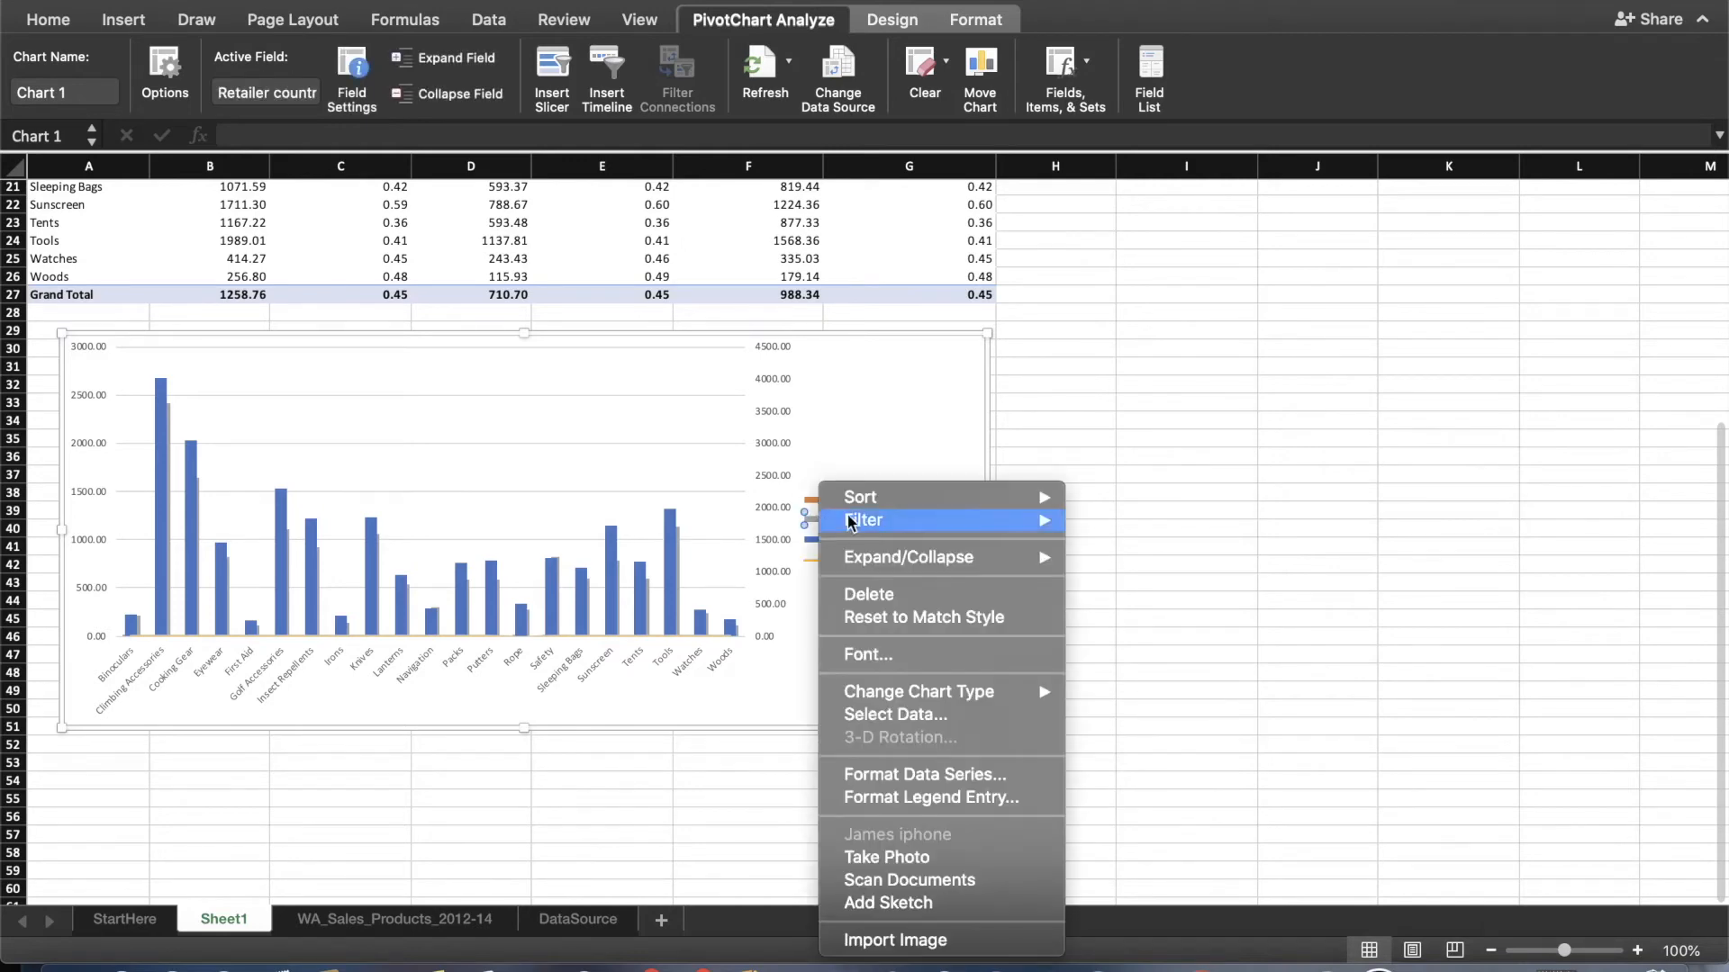
left_click(948, 777)
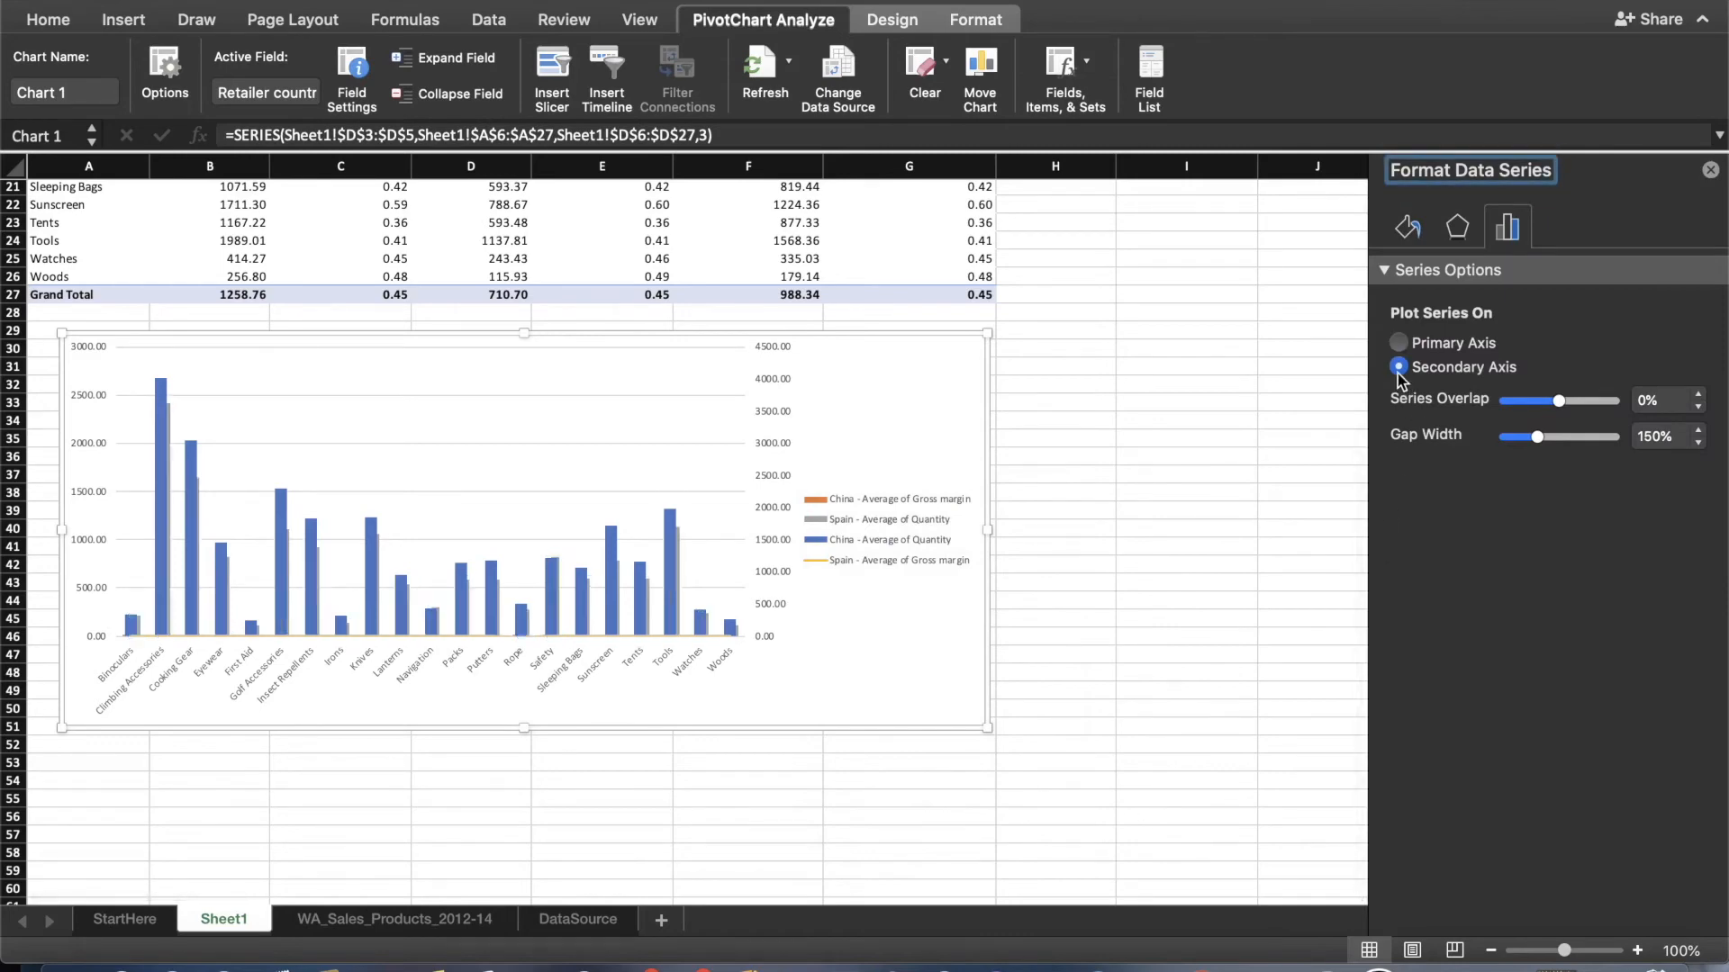
left_click(1399, 368)
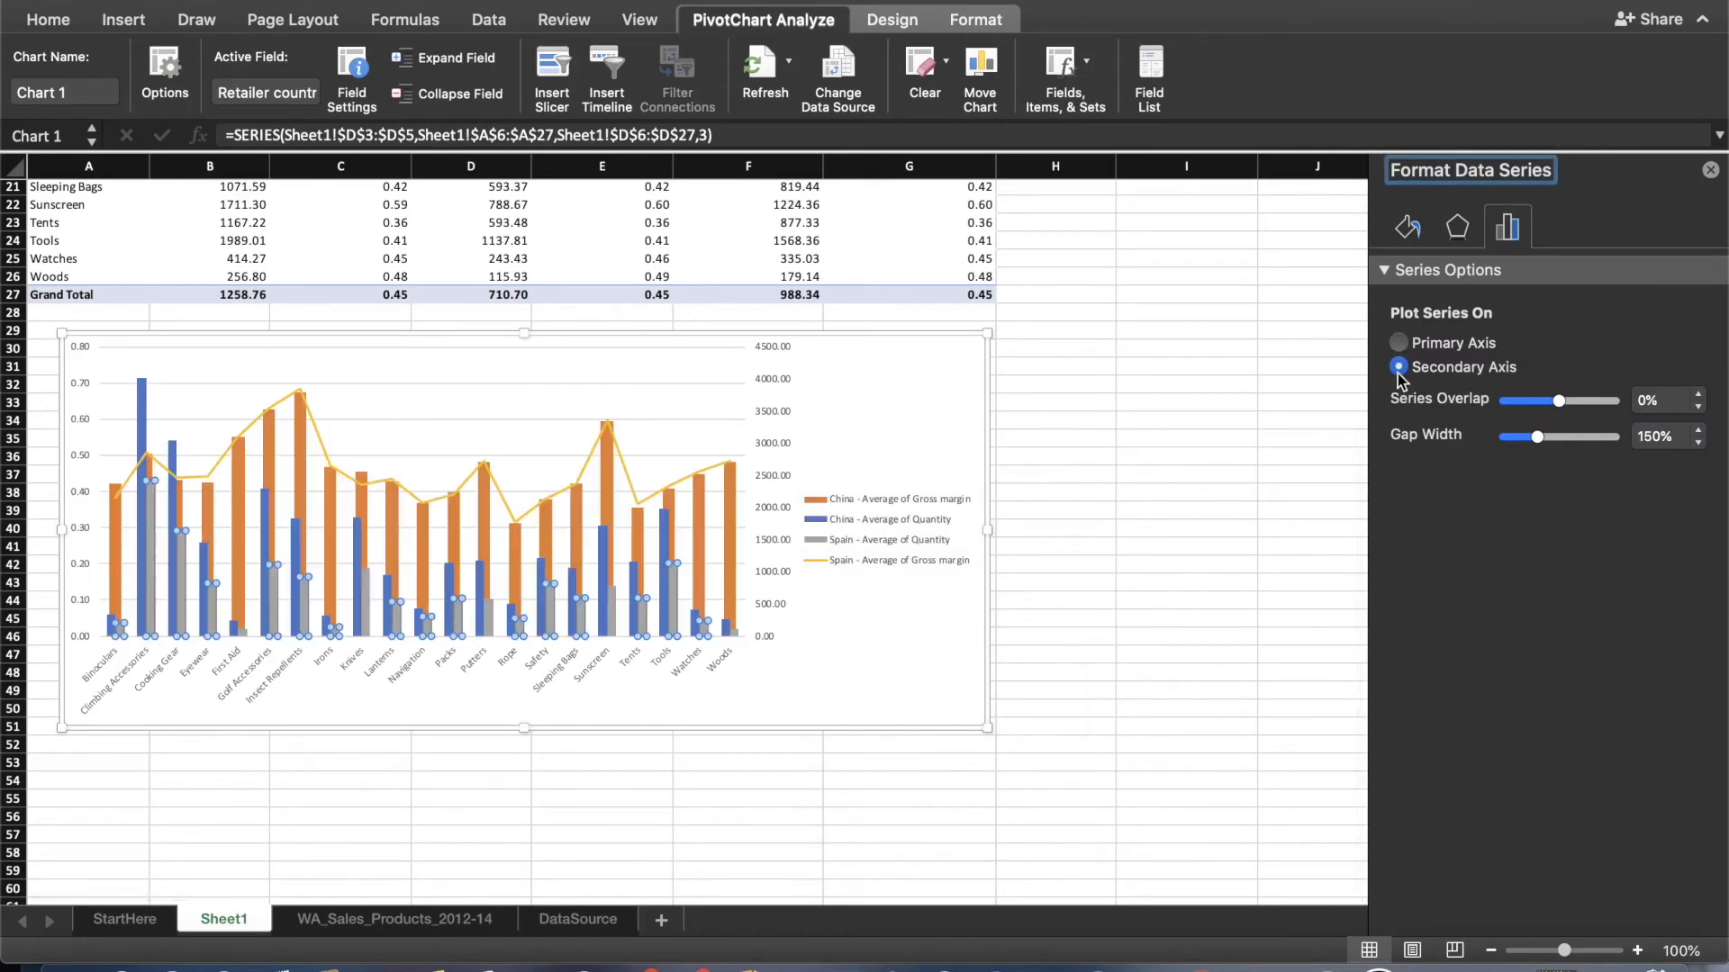
left_click(1711, 171)
left_click(1371, 455)
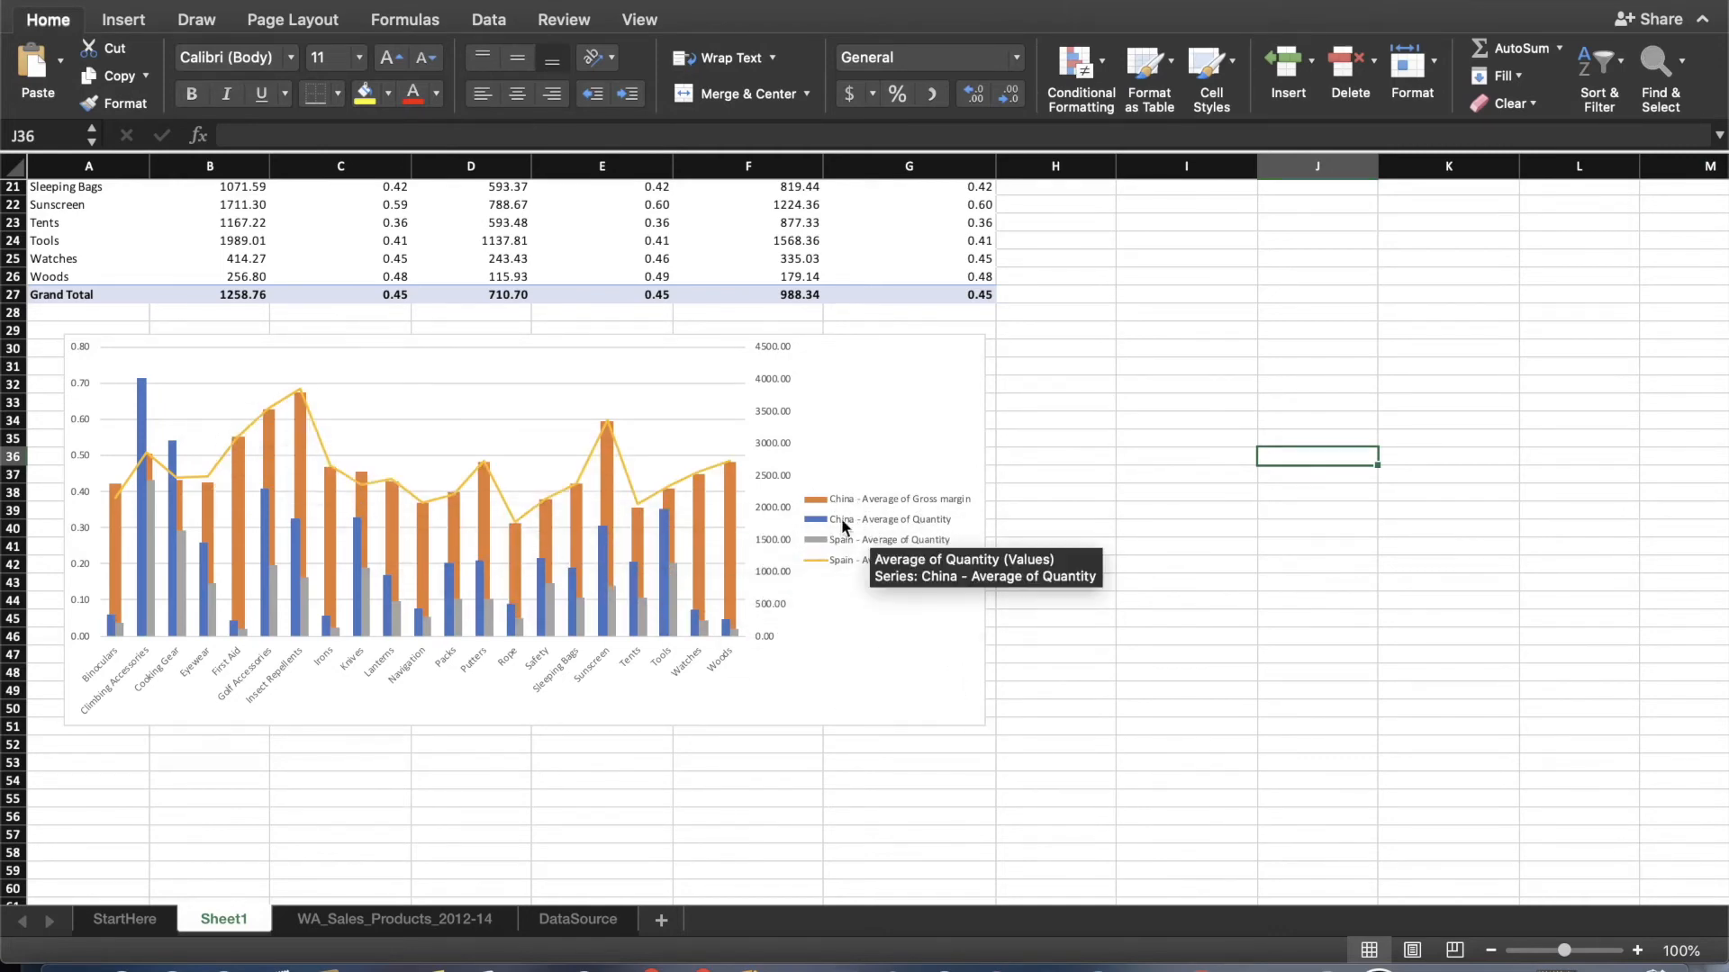
Change the chart type of the China - Average of Gross margin series to a 2-D Line.
left_click(819, 501)
left_click(820, 502)
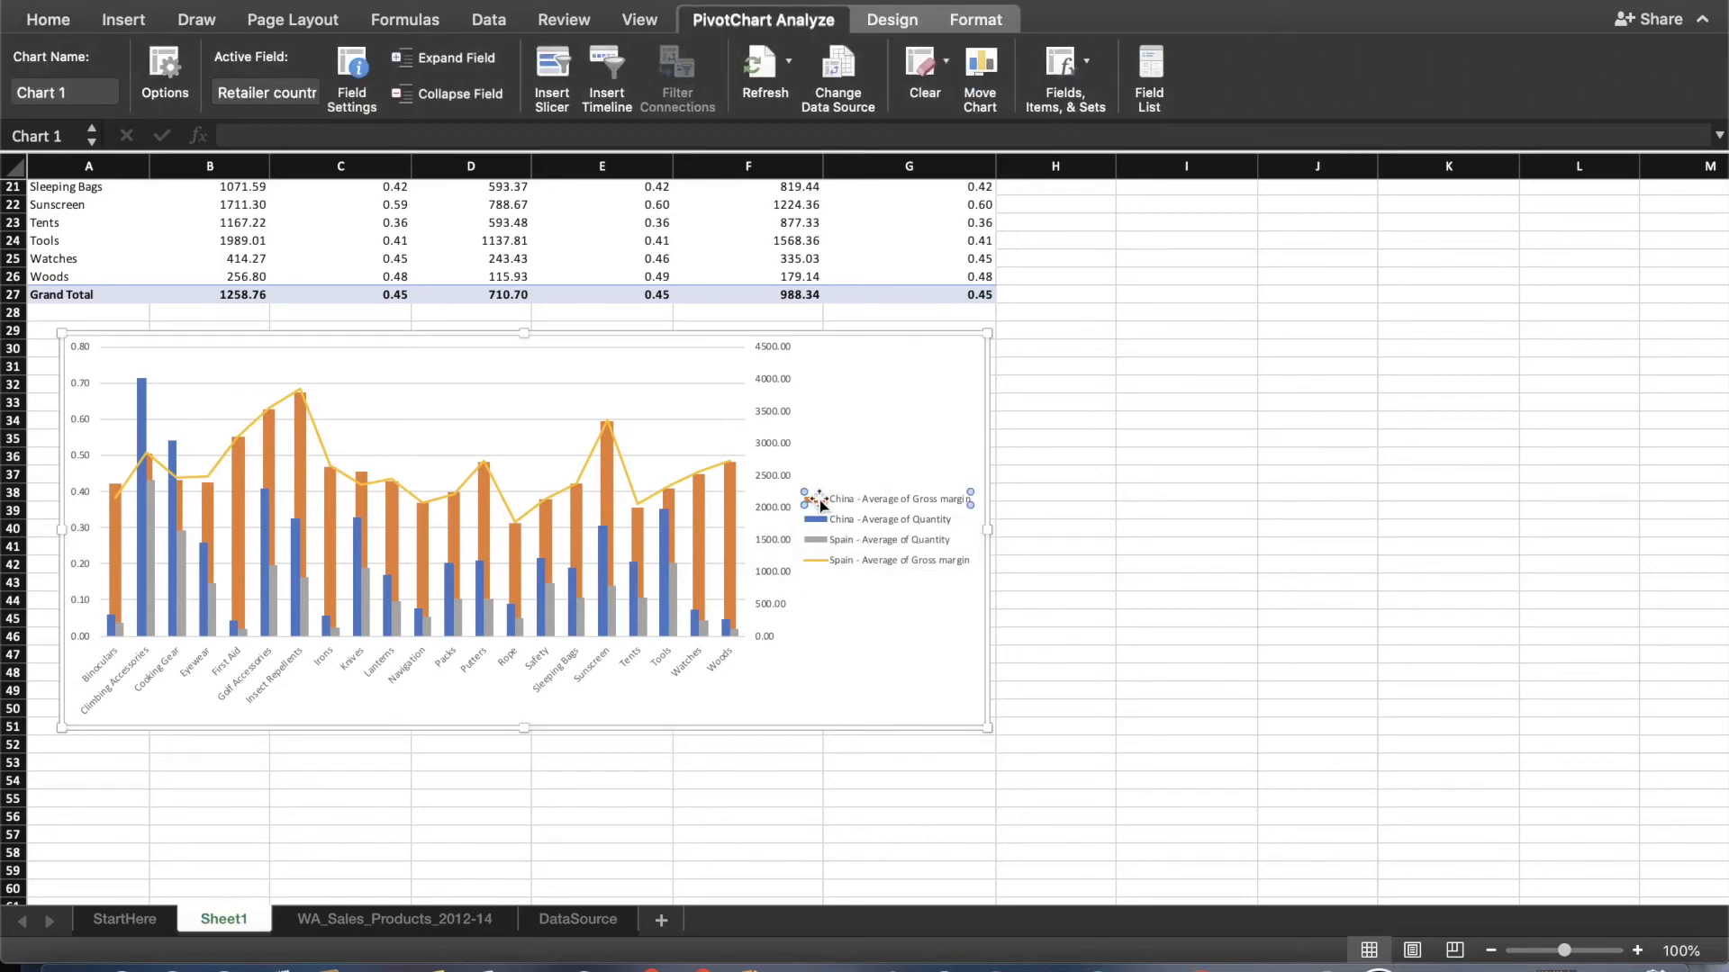
right_click(821, 503)
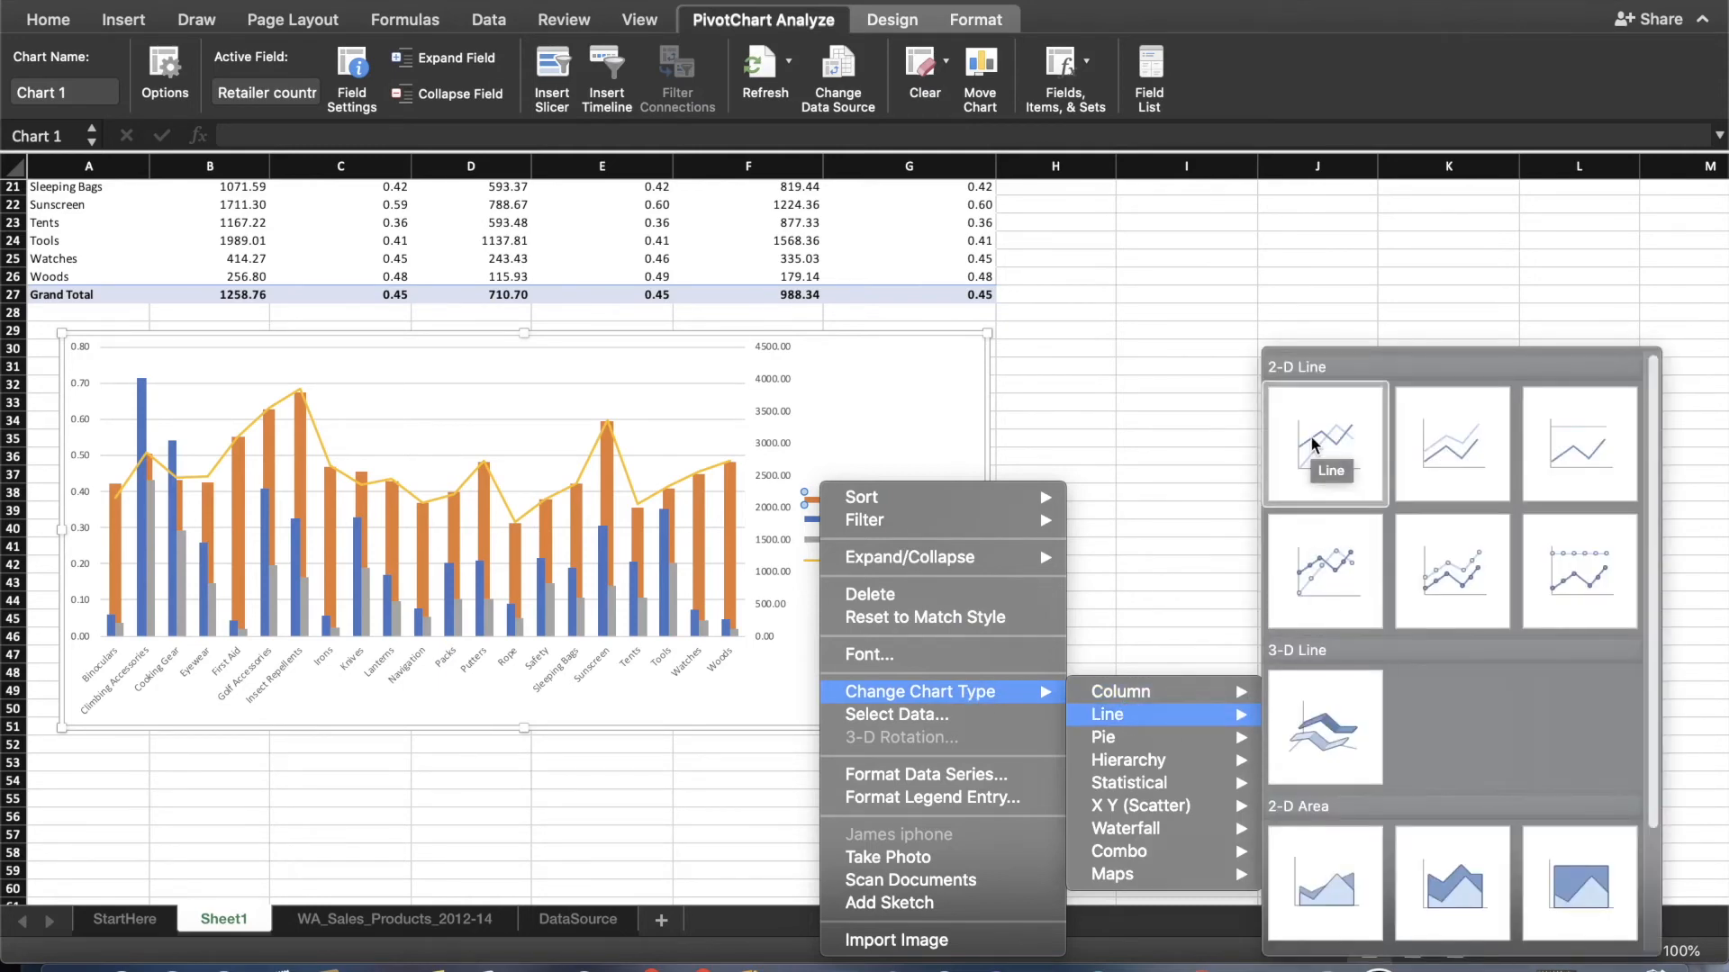
left_click(1312, 441)
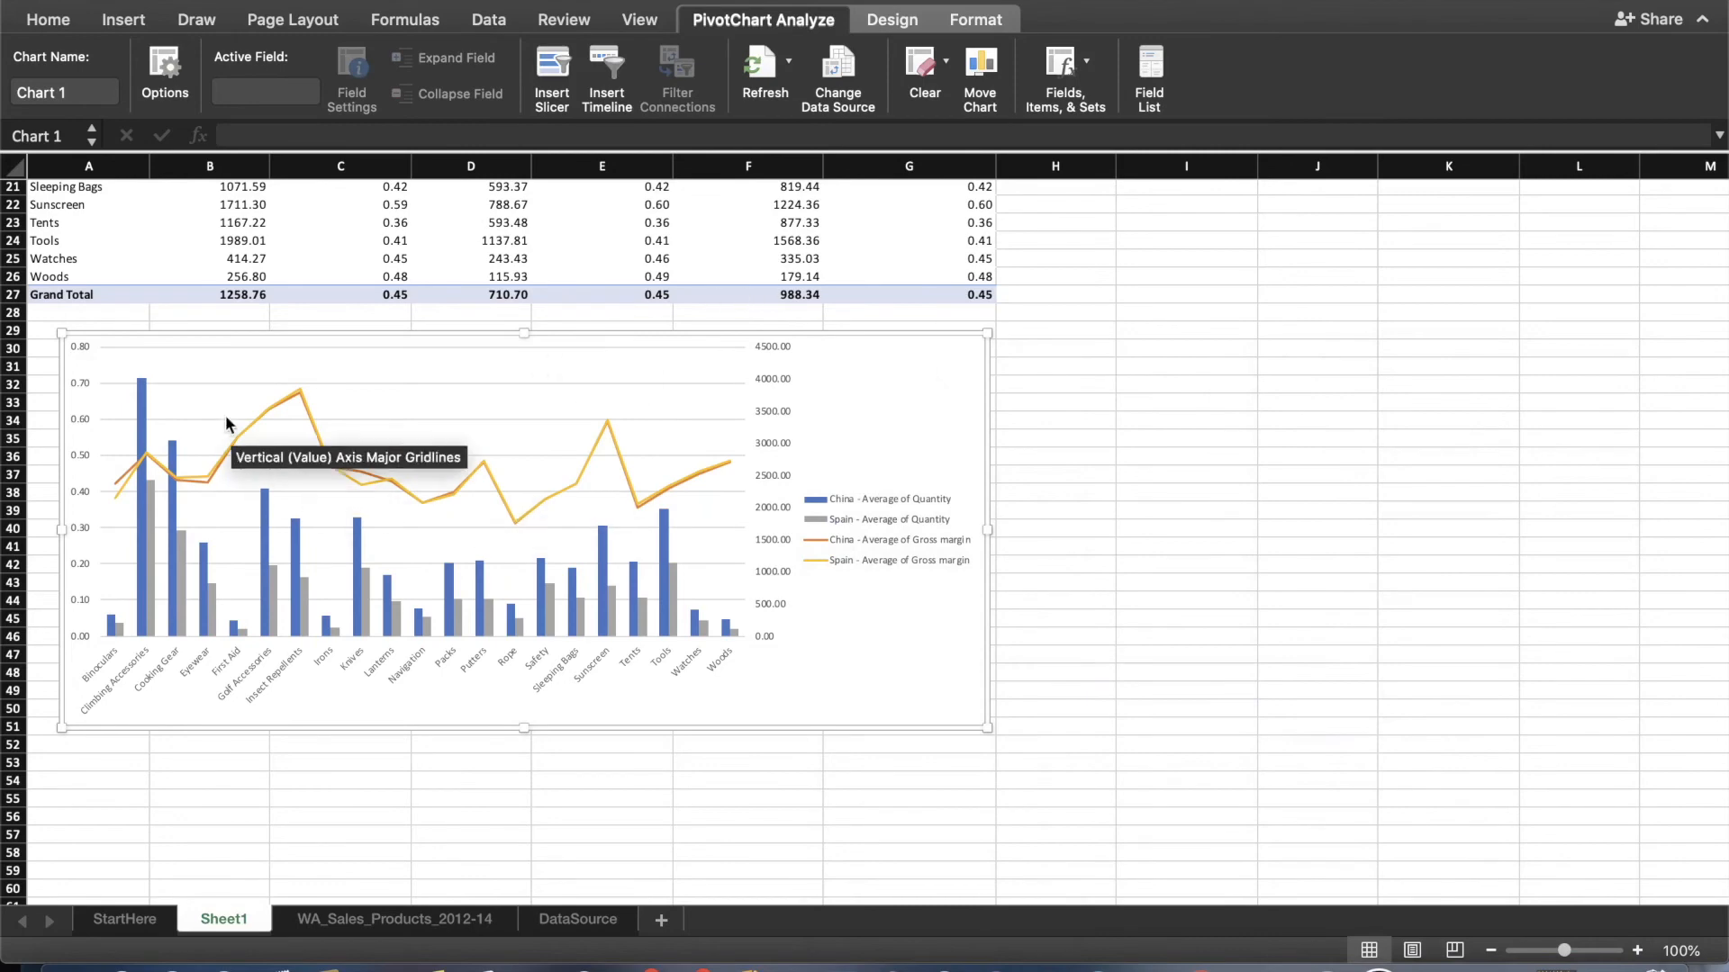
Check which axis the Spain - Average of Gross margin series is plotted on.
left_click(818, 557)
left_click(820, 562)
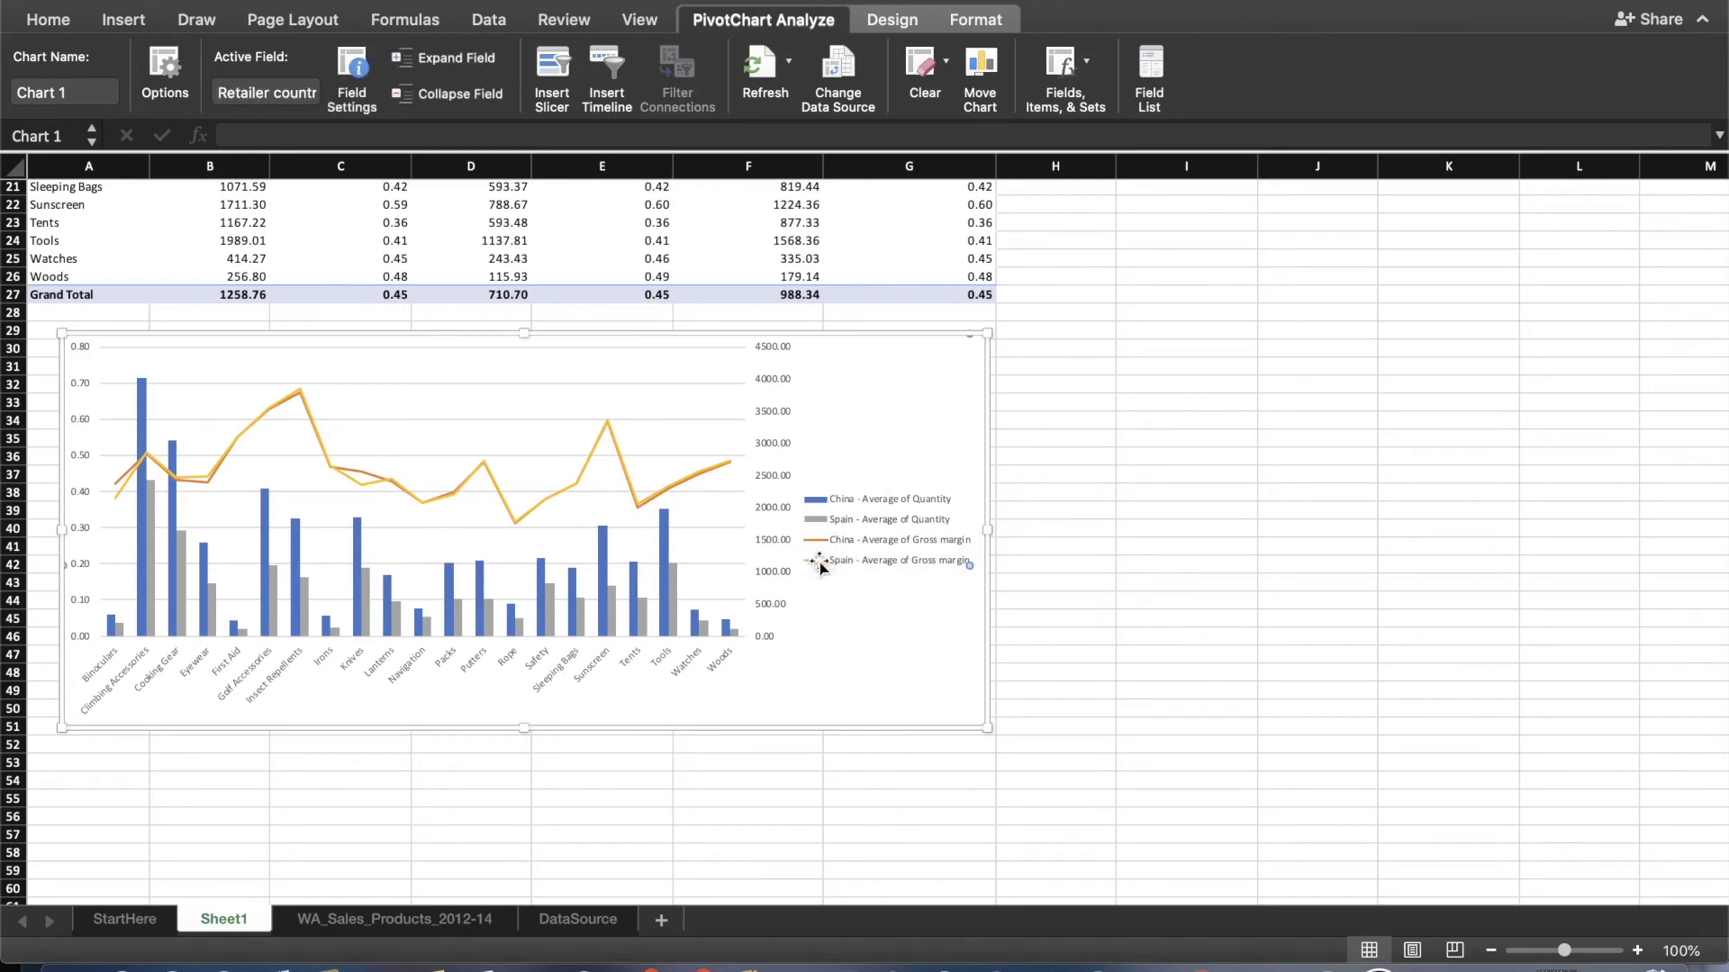
right_click(820, 566)
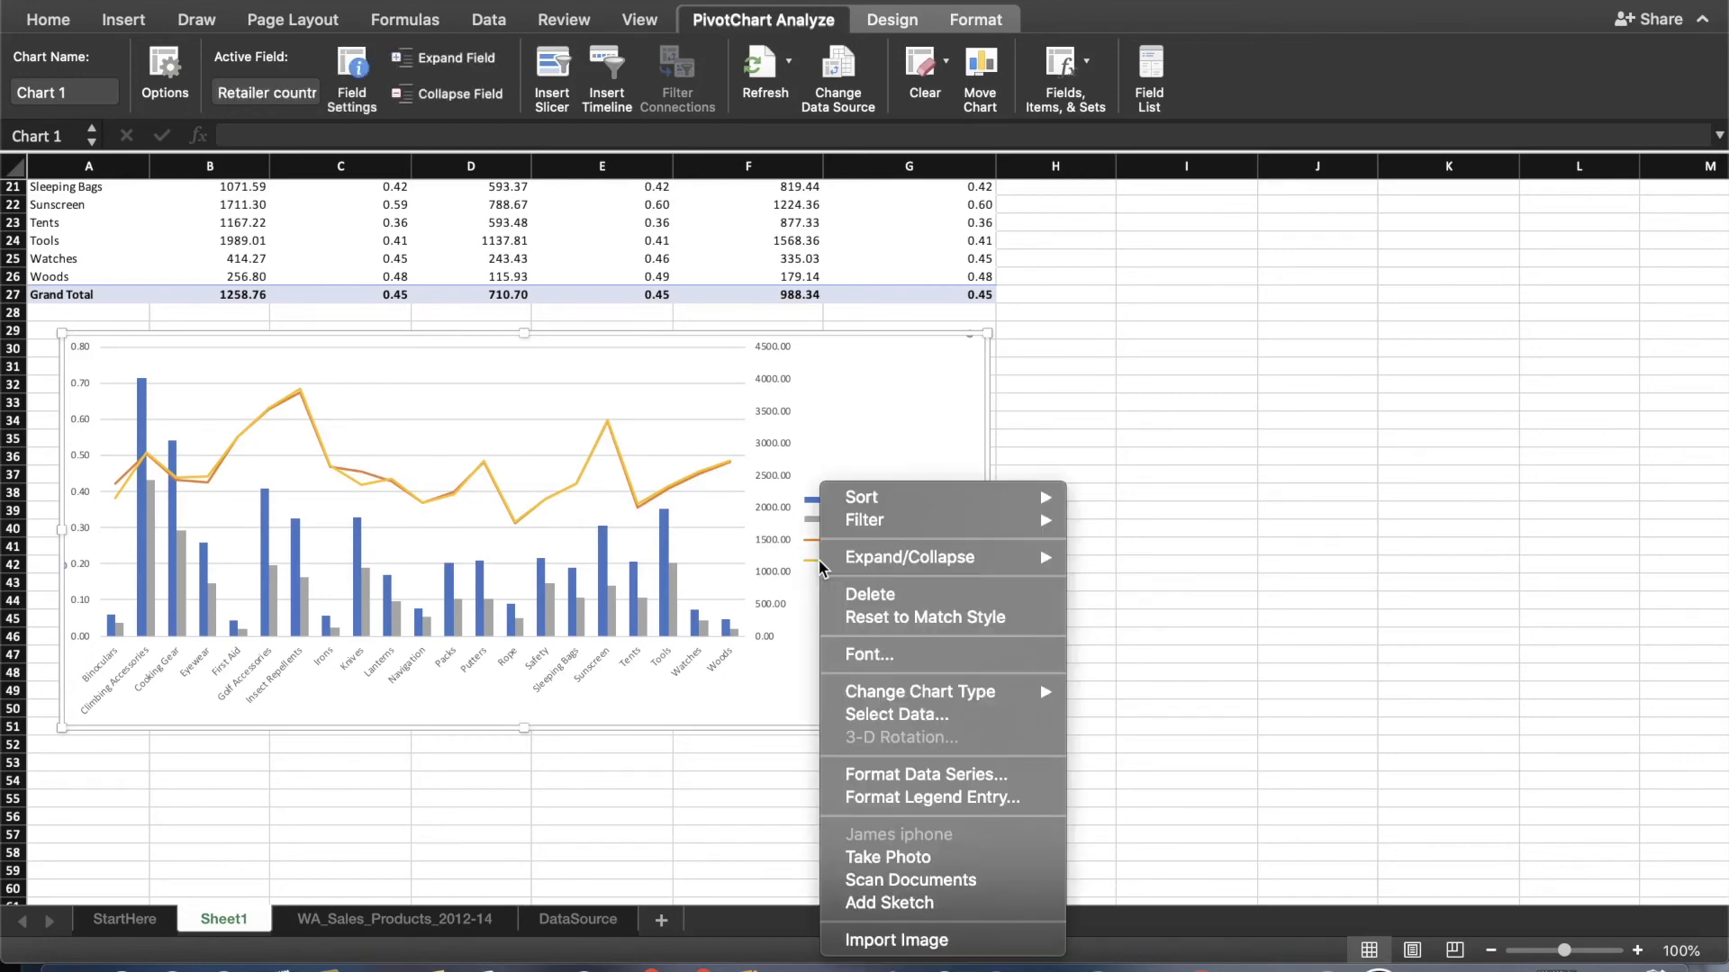
left_click(927, 777)
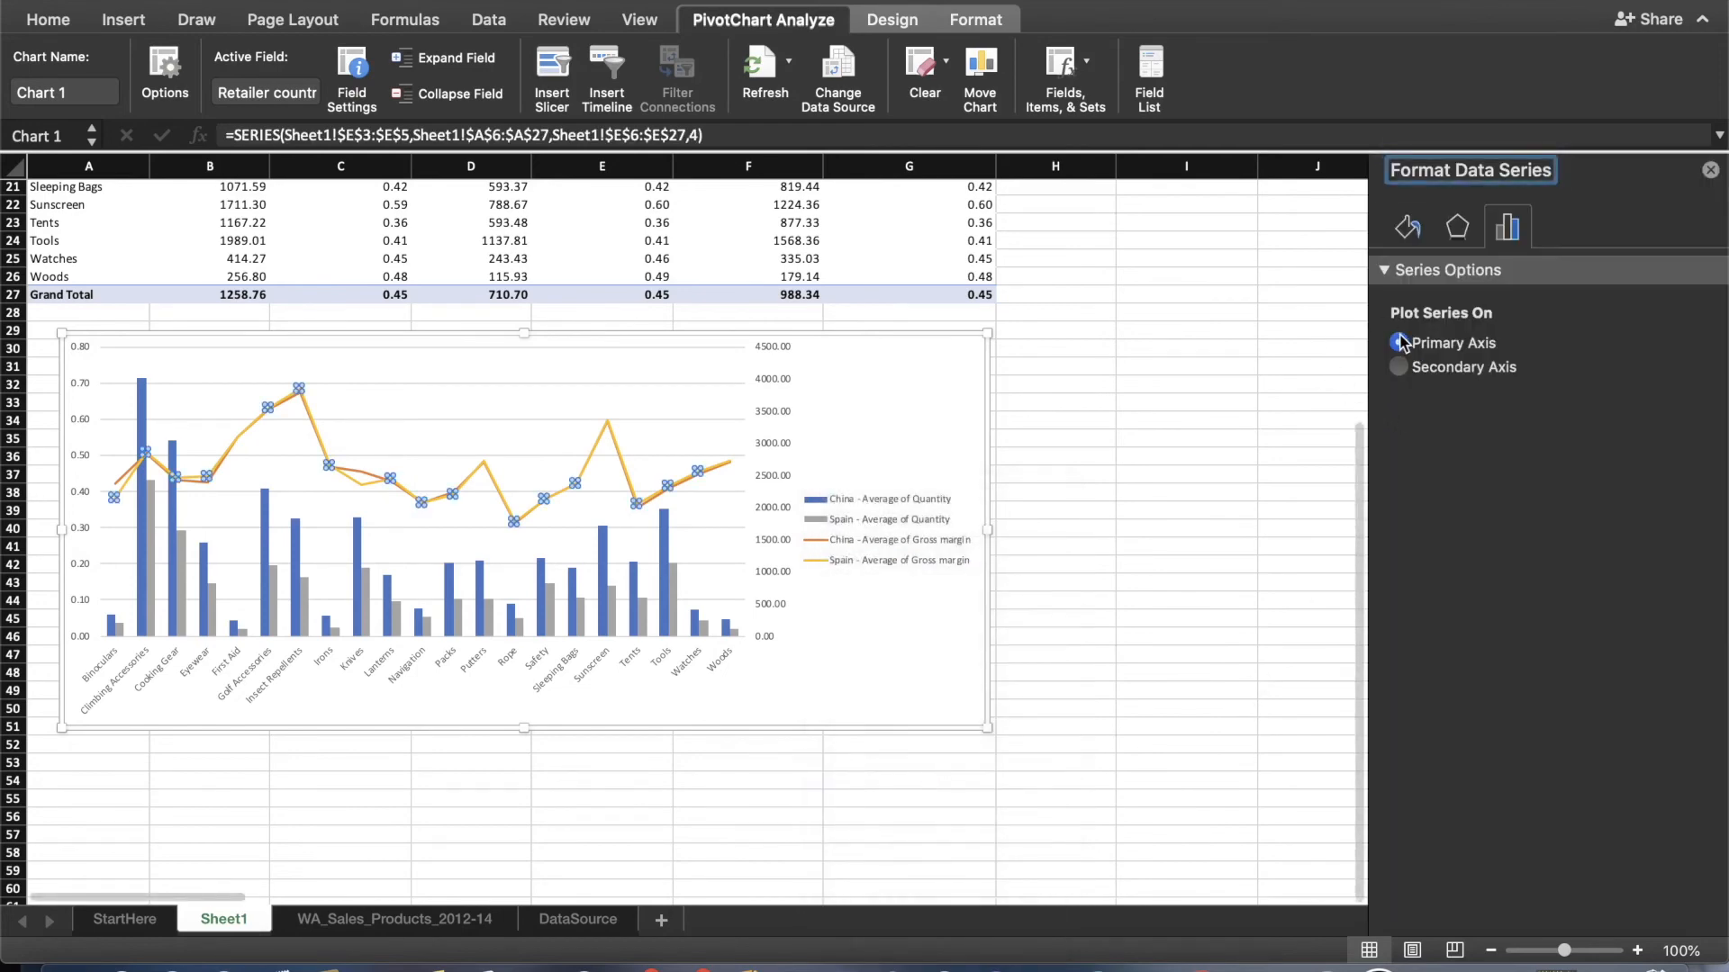
left_click(1709, 170)
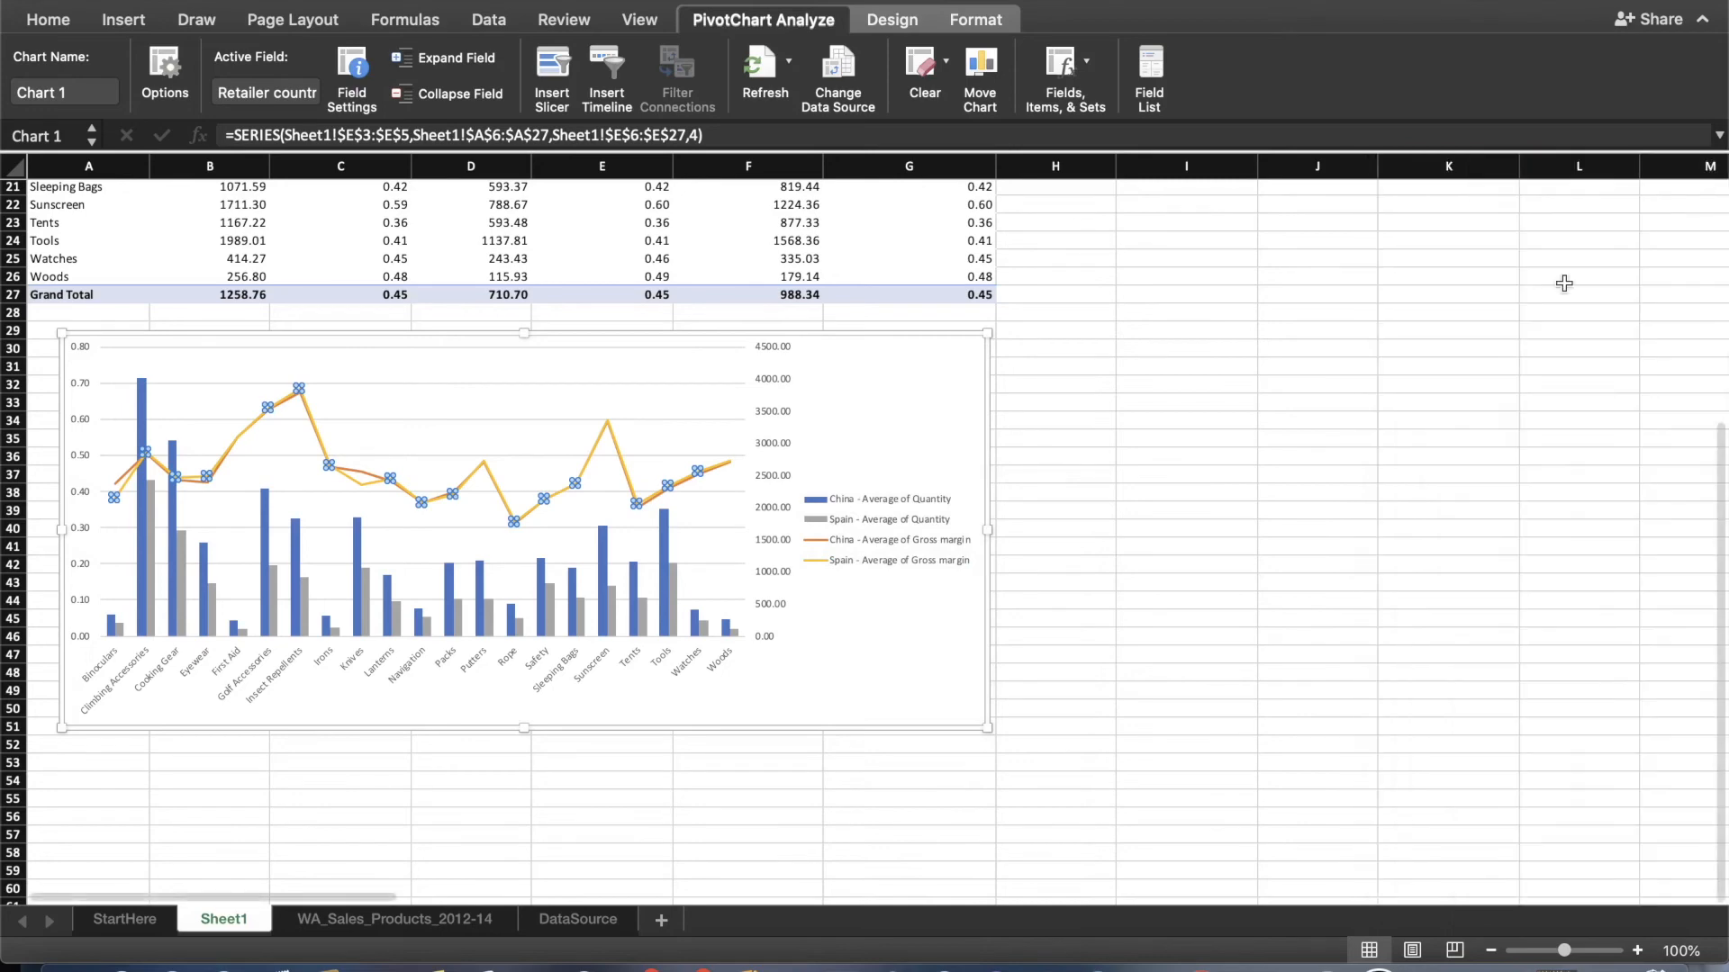
Check which axis the China - Average of Gross margin series is plotted on.
left_click(818, 540)
right_click(817, 541)
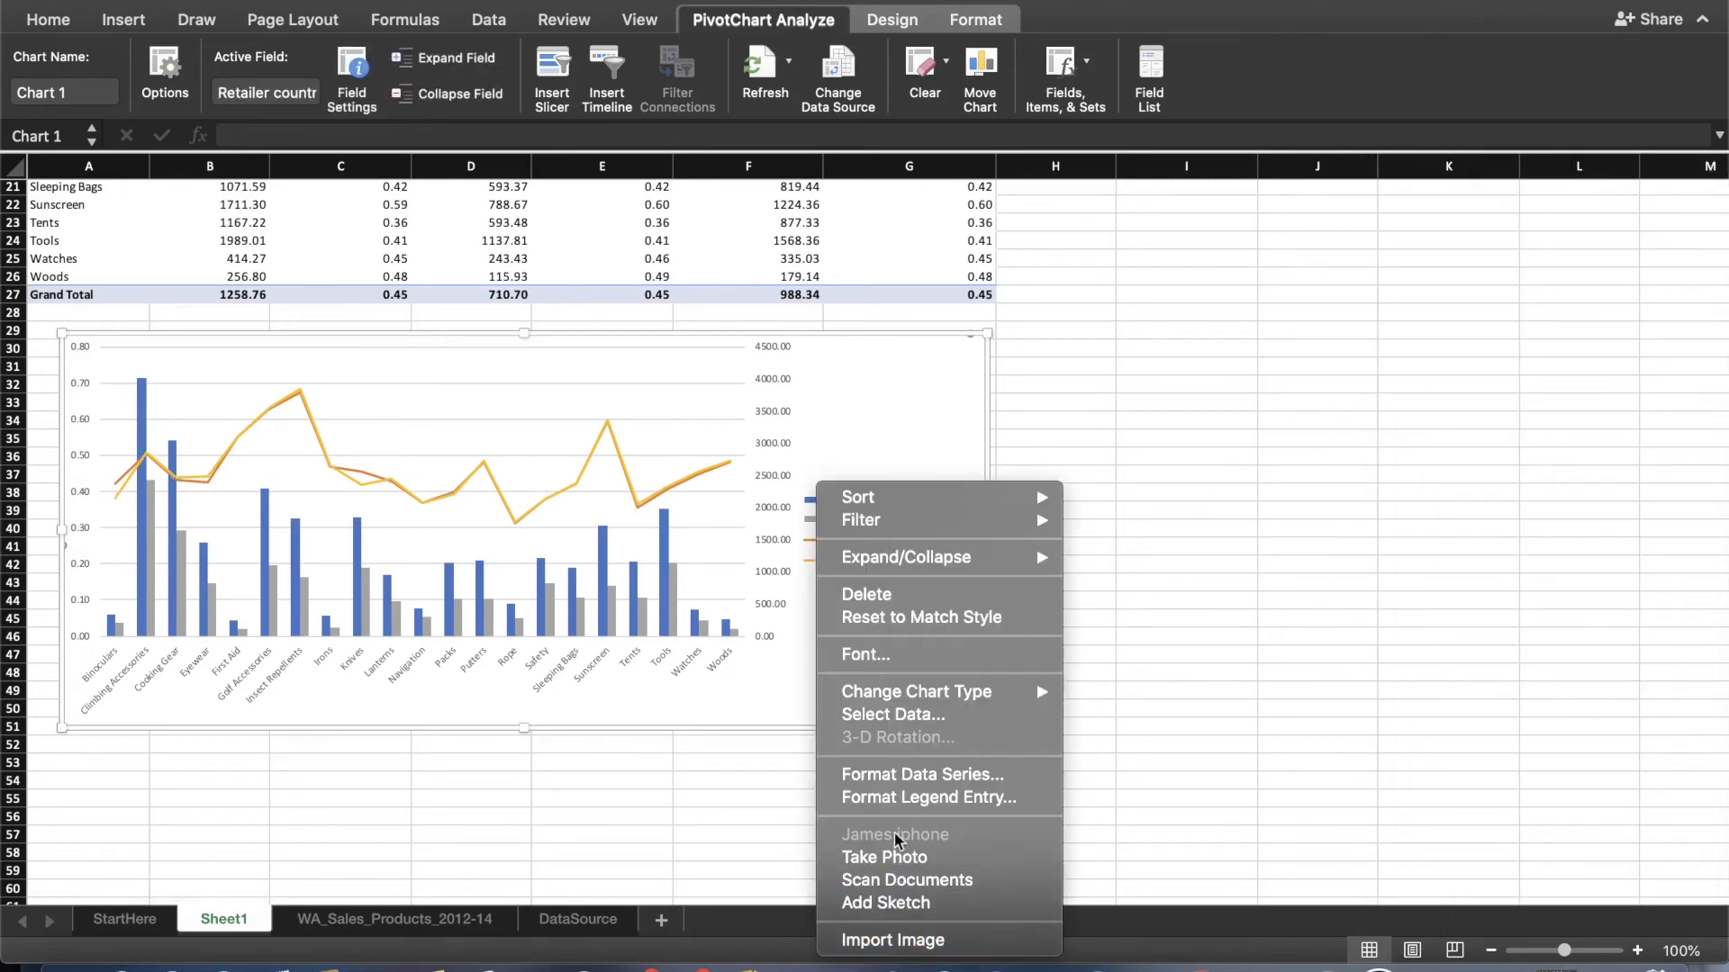
left_click(894, 775)
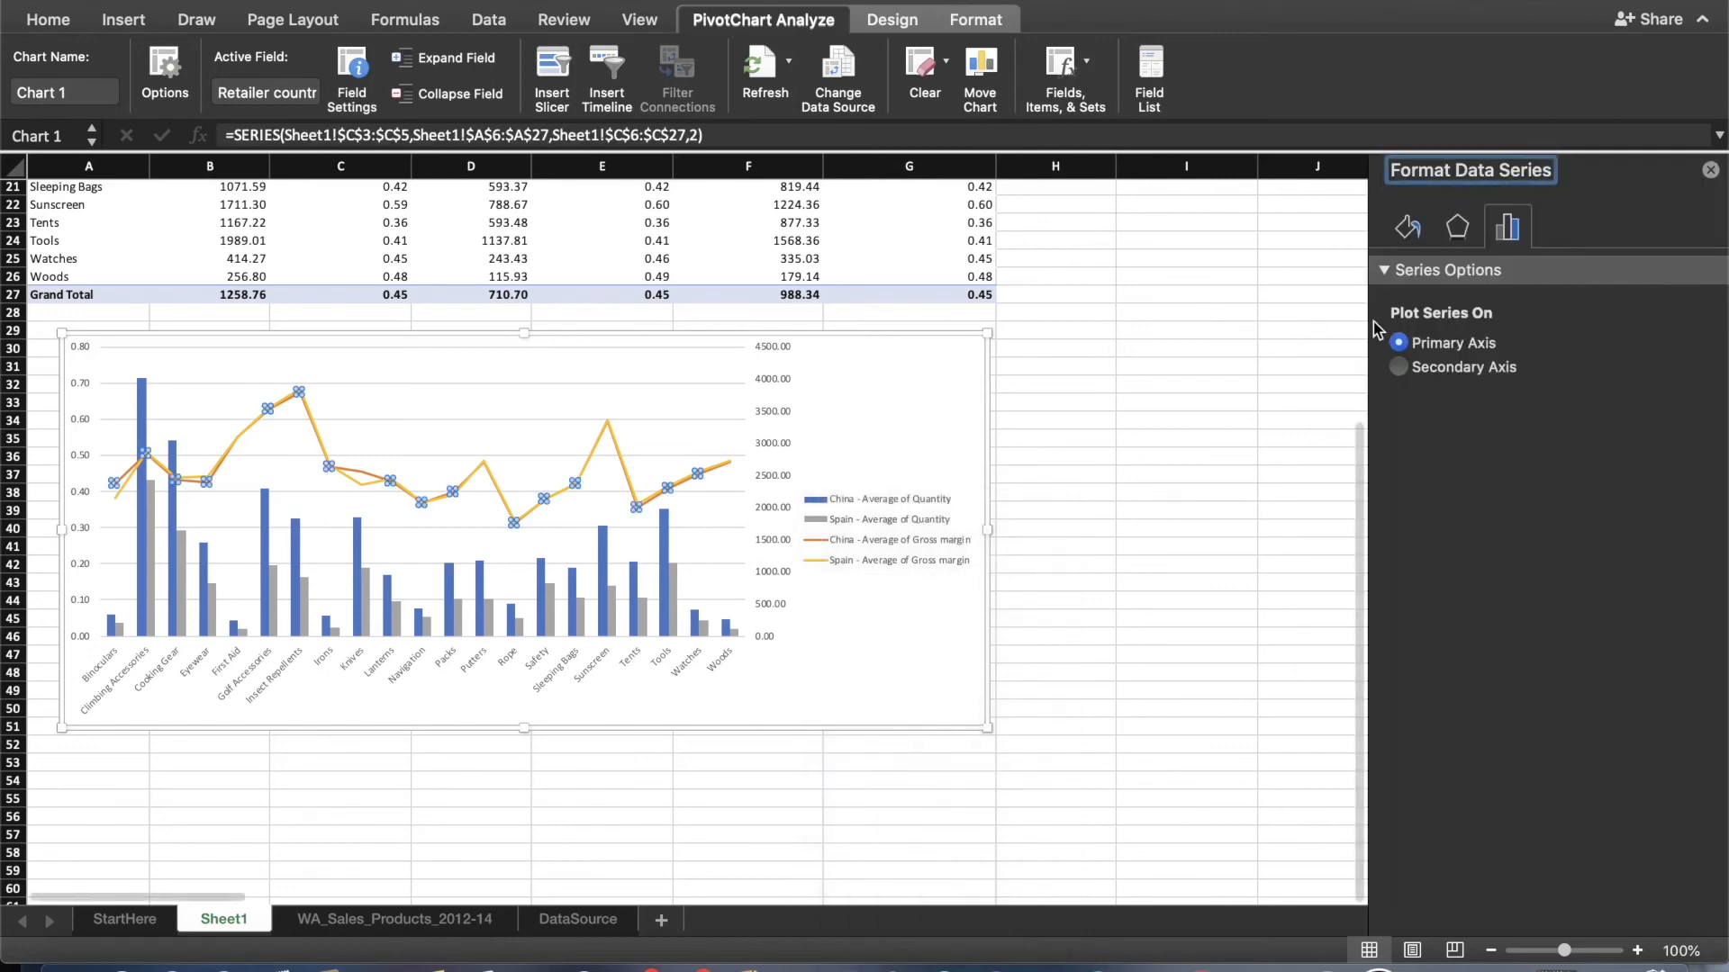
left_click(1711, 172)
left_click(1273, 473)
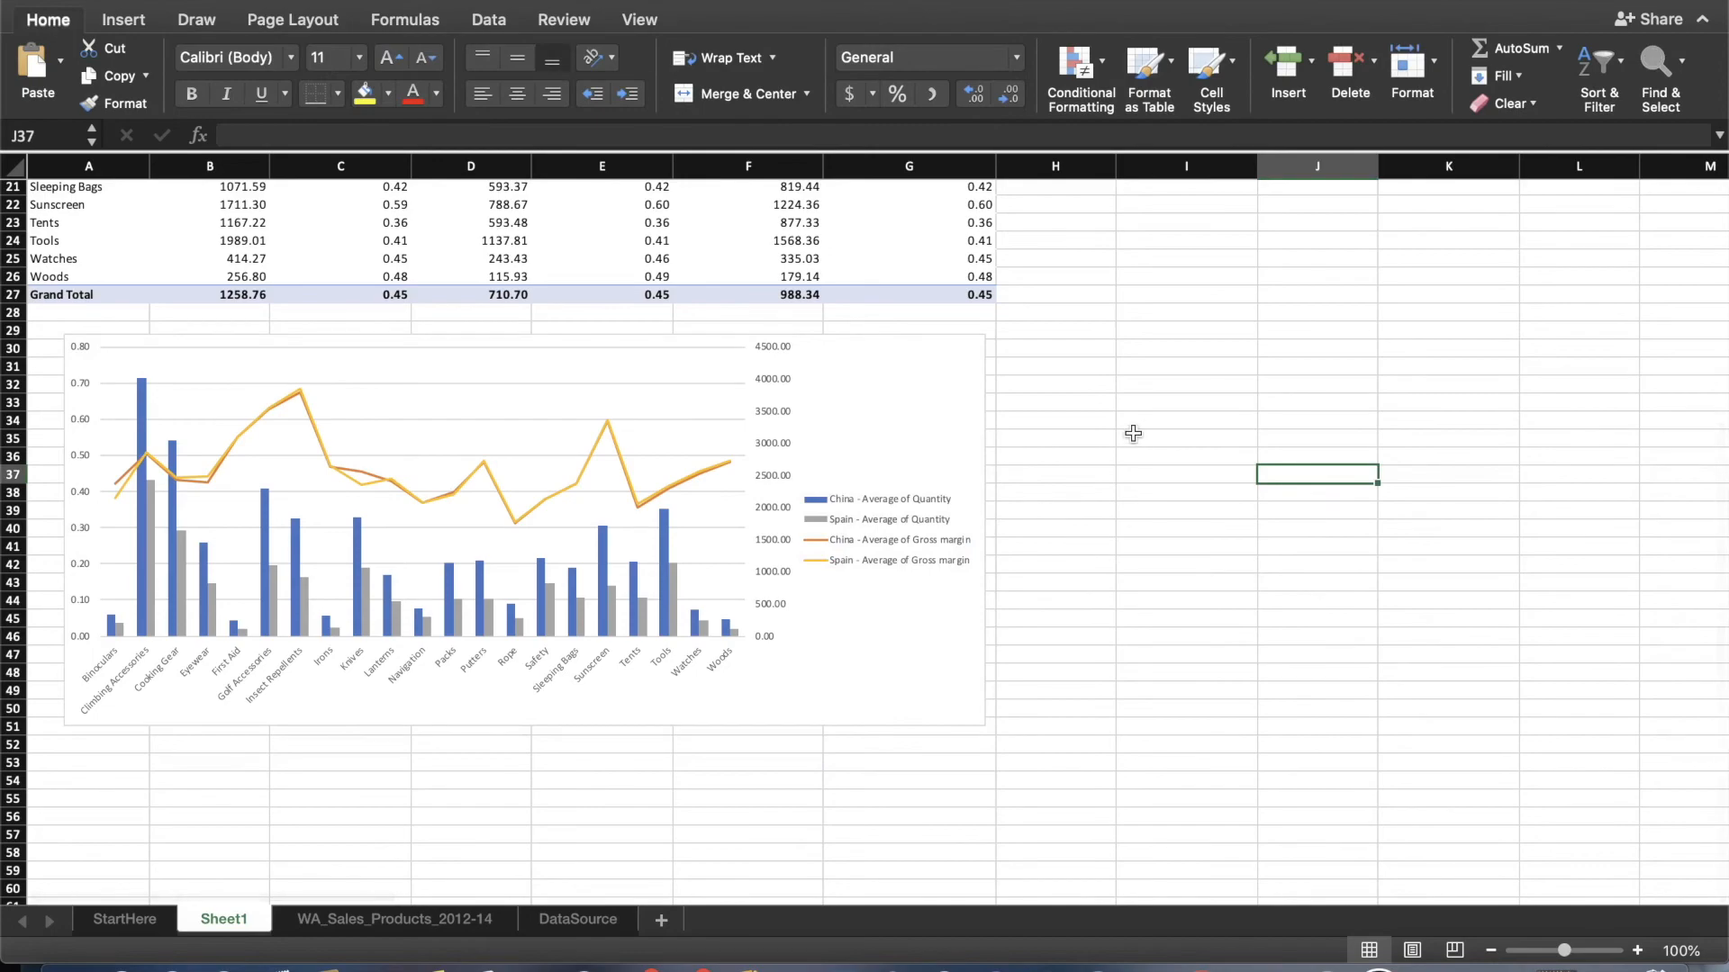
scroll(1132, 433, "up", 7)
scroll(1132, 433, "down", 8)
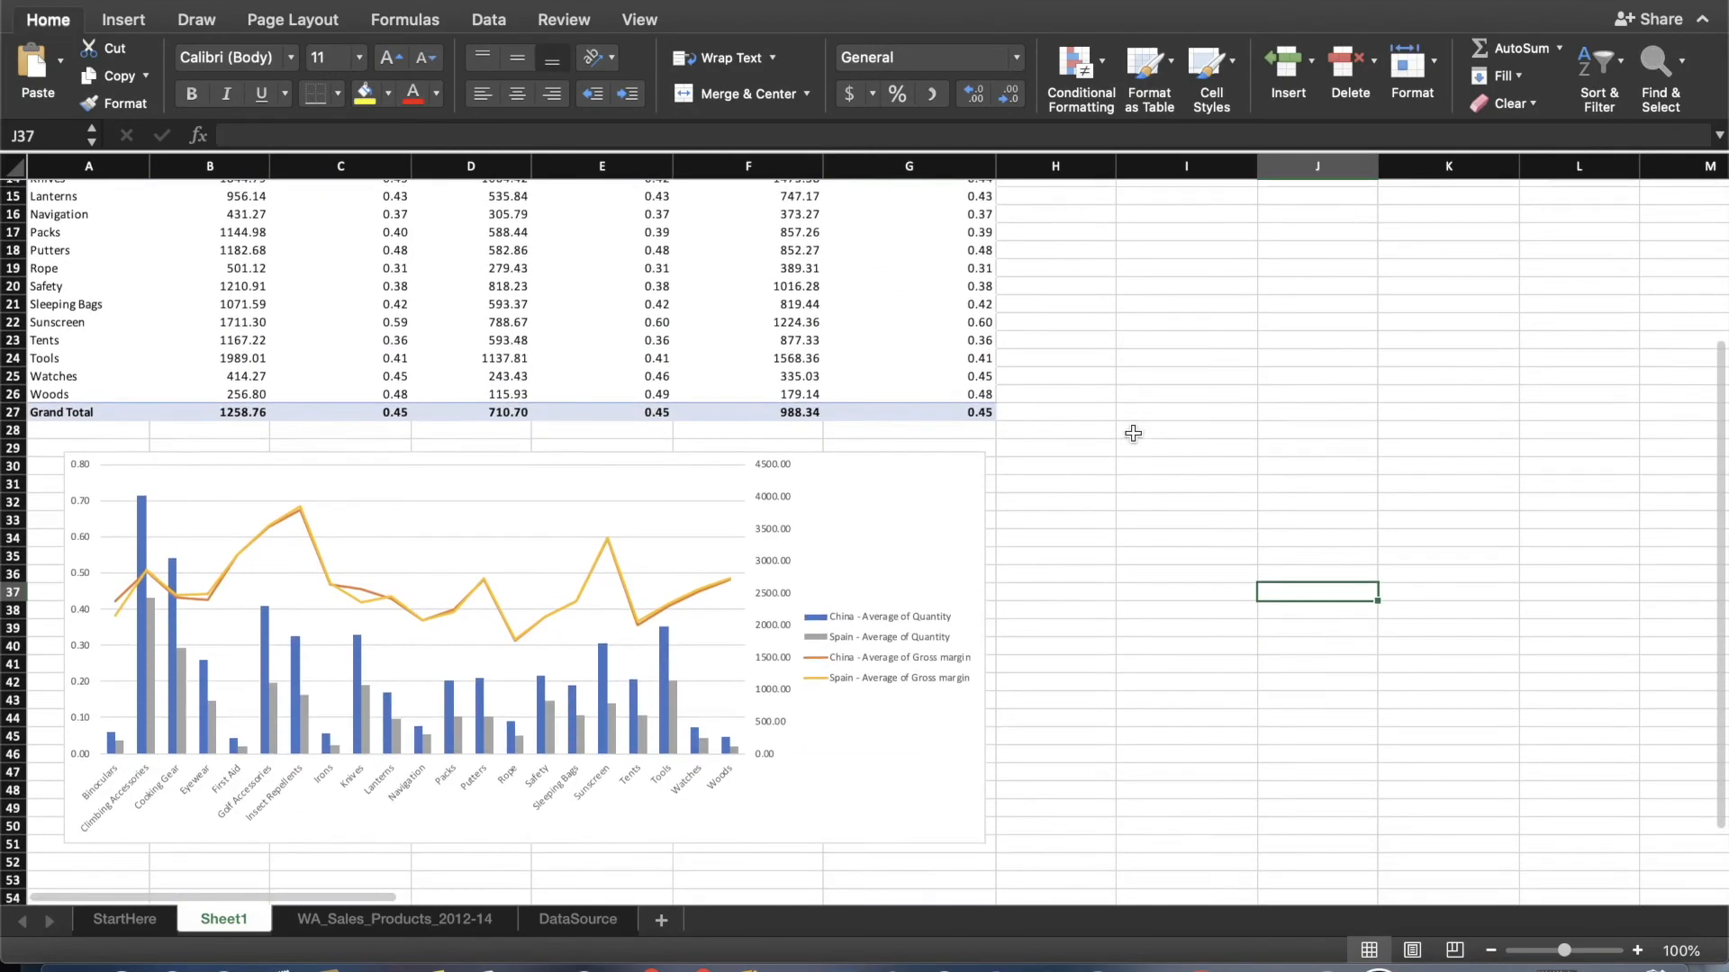
scroll(1132, 433, "up", 7)
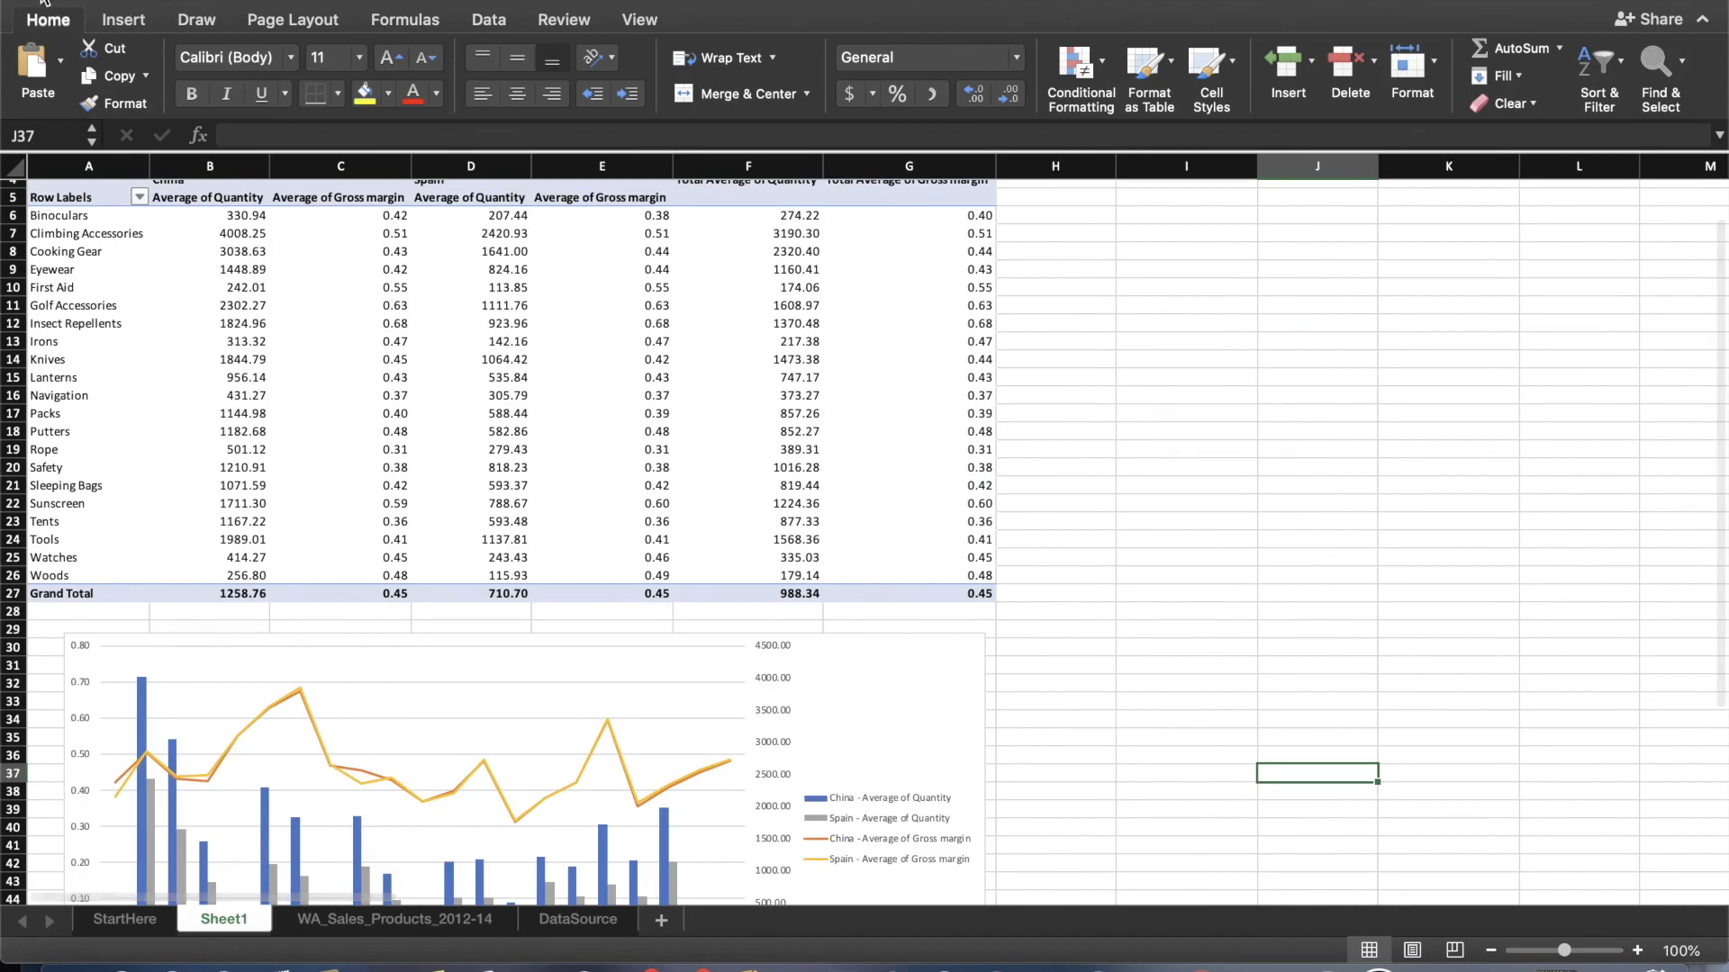
key("super+m")
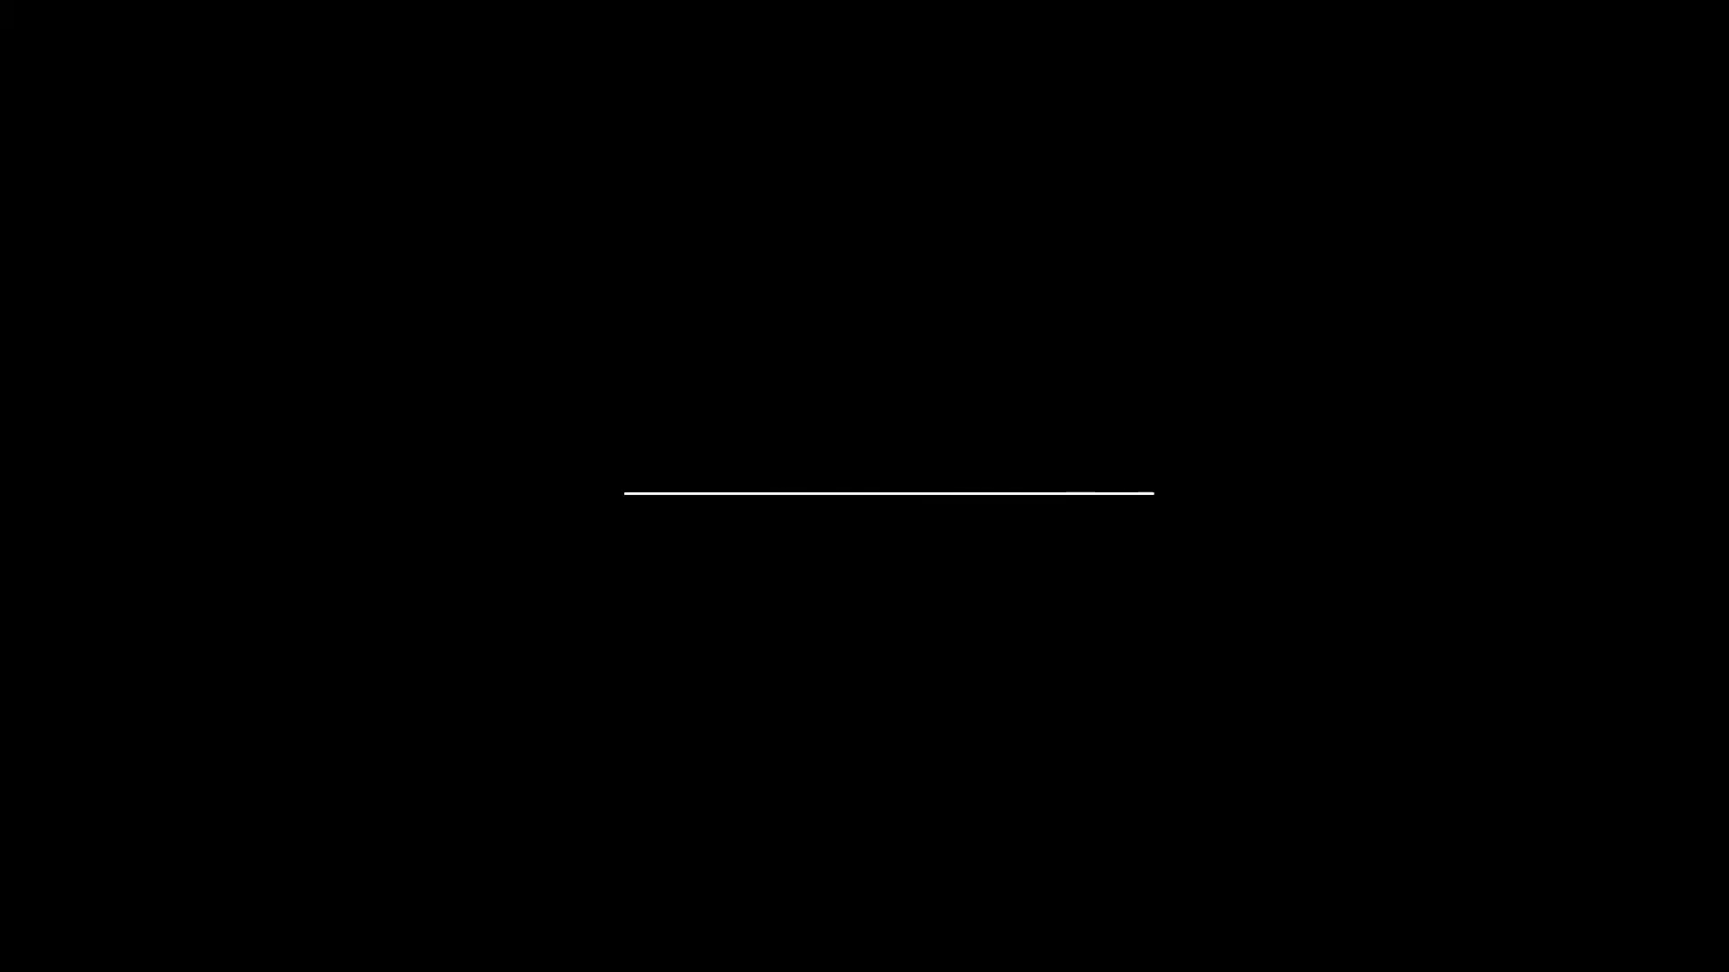